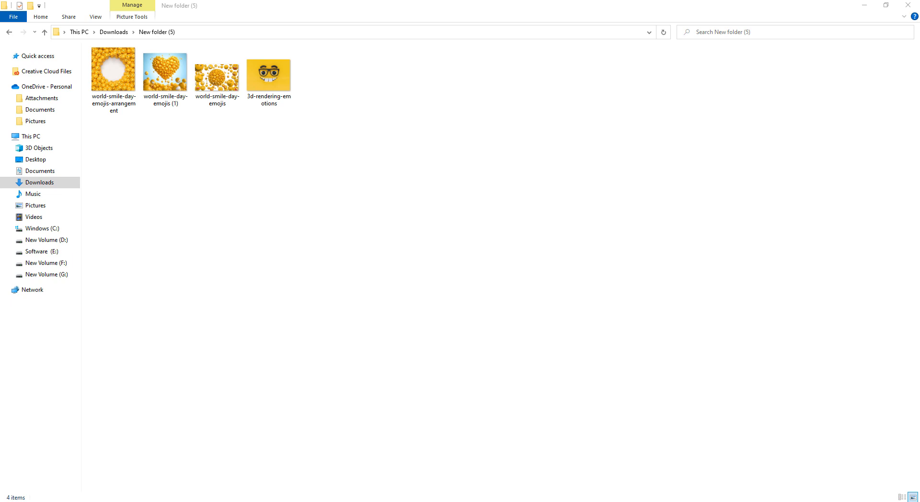
Select all four emoji images in New folder (5) to review the source files
{"action": "left_click", "coordinate": [139, 153]}
{"action": "left_click_drag", "start_coordinate": [103, 139], "coordinate": [412, 86]}
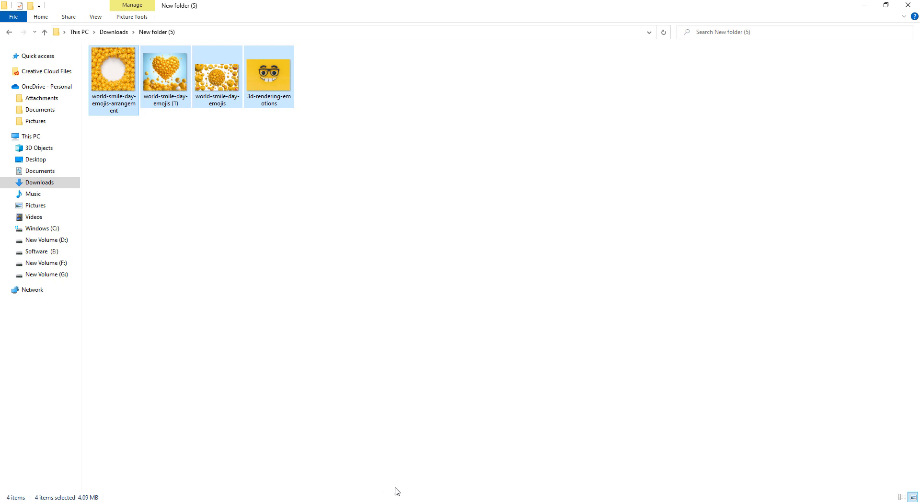
{"action": "left_click", "coordinate": [422, 501]}
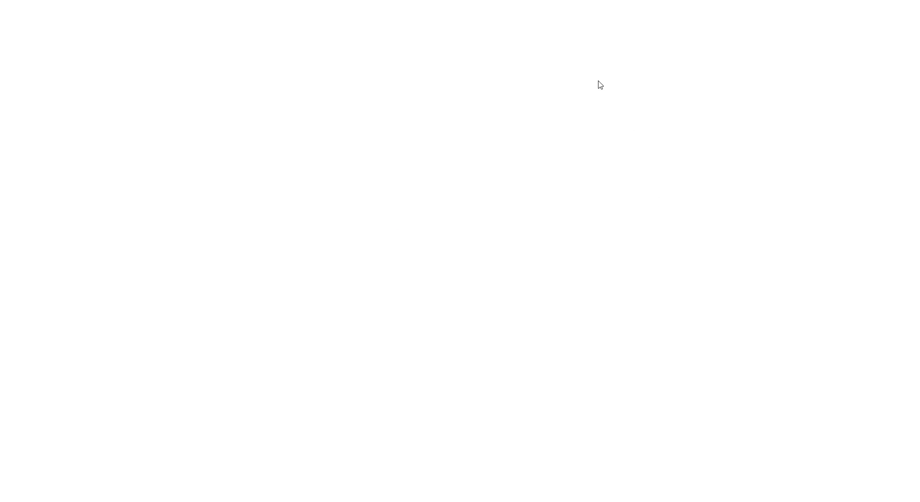
Switch to the browser, maximize its window and view the Designhob YouTube channel page
{"action": "left_click_drag", "start_coordinate": [546, 2], "coordinate": [0, 45]}
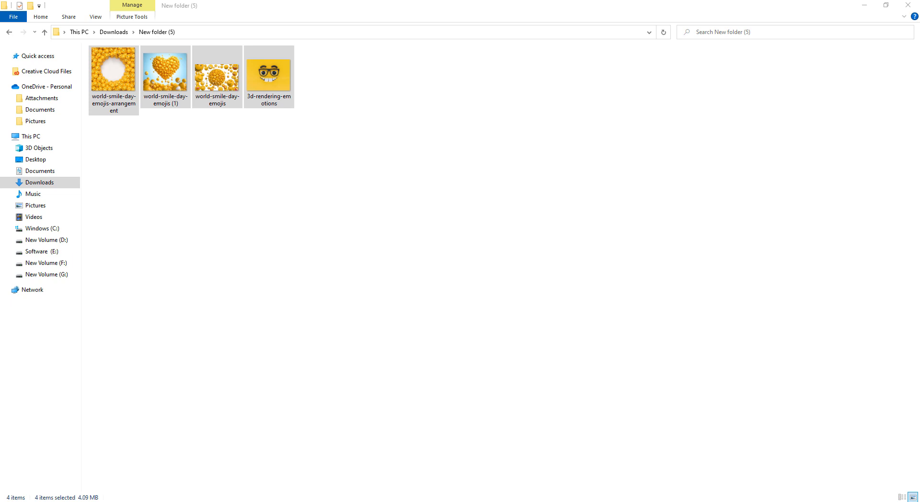
{"action": "left_click_drag", "start_coordinate": [0, 155], "coordinate": [454, 101]}
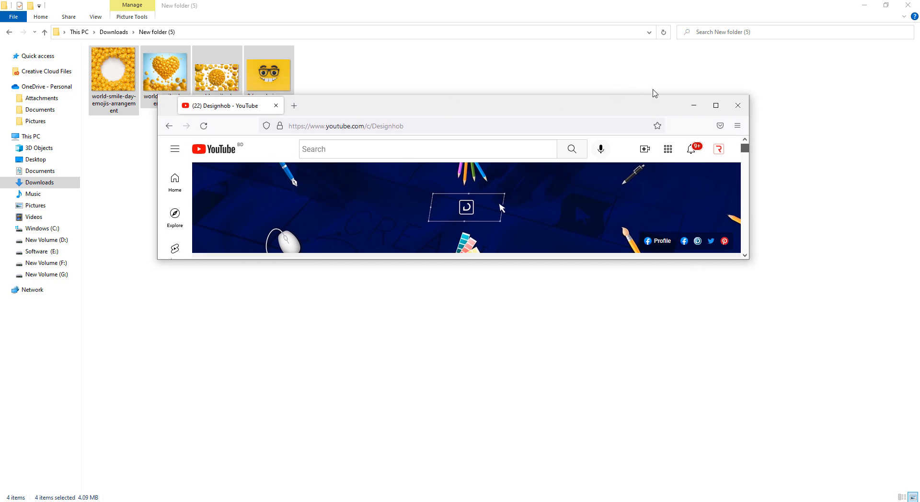
{"action": "left_click", "coordinate": [714, 107]}
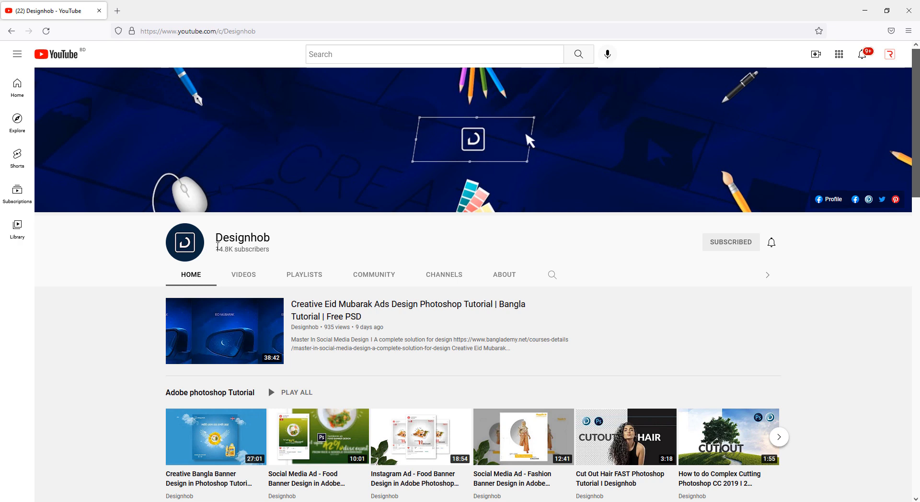
{"action": "left_click_drag", "start_coordinate": [217, 247], "coordinate": [233, 247]}
{"action": "left_click", "coordinate": [266, 254]}
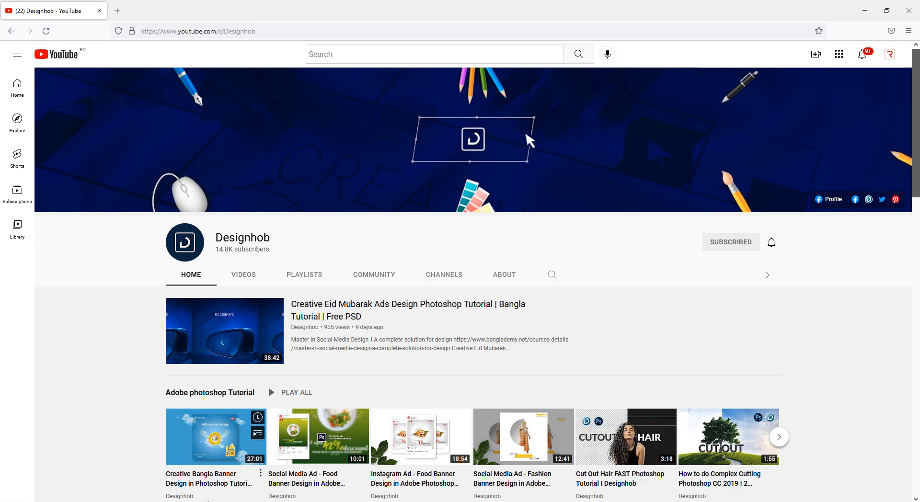
Switch to Photoshop and create a 2000 x 2000 px RGB document at 300 ppi with a white background
{"action": "left_click", "coordinate": [209, 498]}
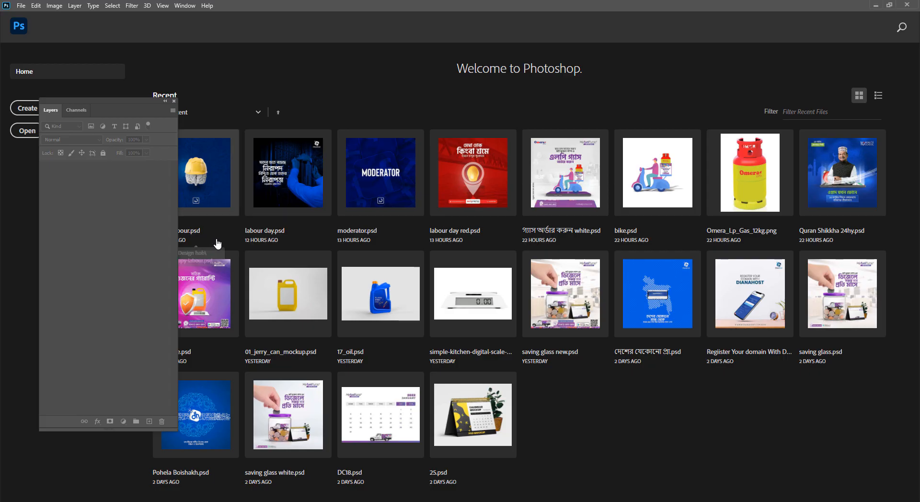
{"action": "key", "text": "ctrl+n"}
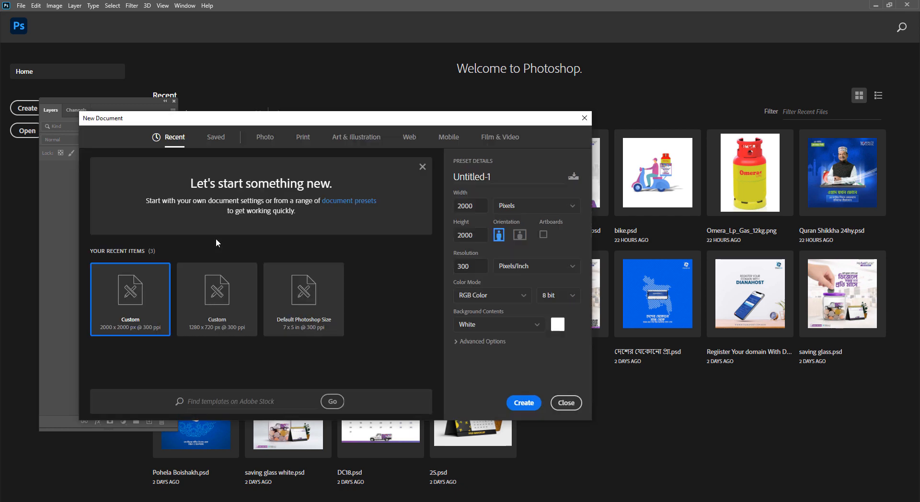
{"action": "left_click", "coordinate": [524, 403]}
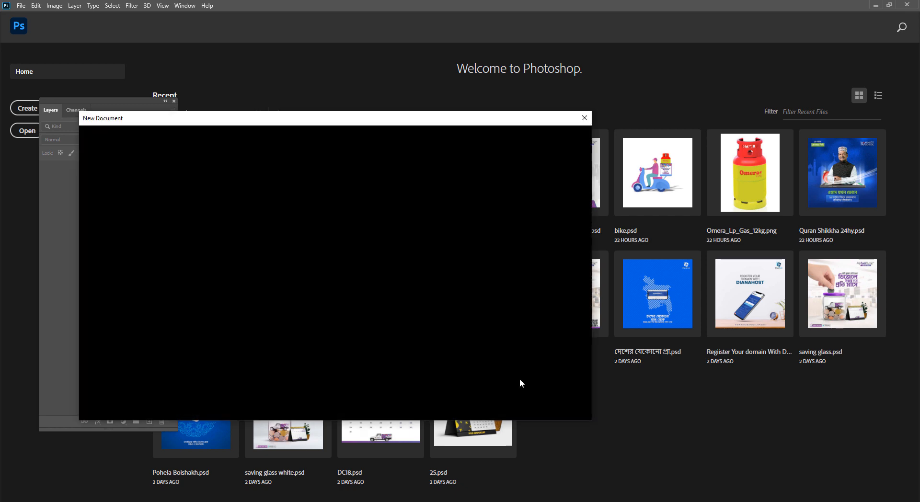
{"action": "scroll", "coordinate": [357, 283], "scroll_direction": "up", "scroll_amount": 1}
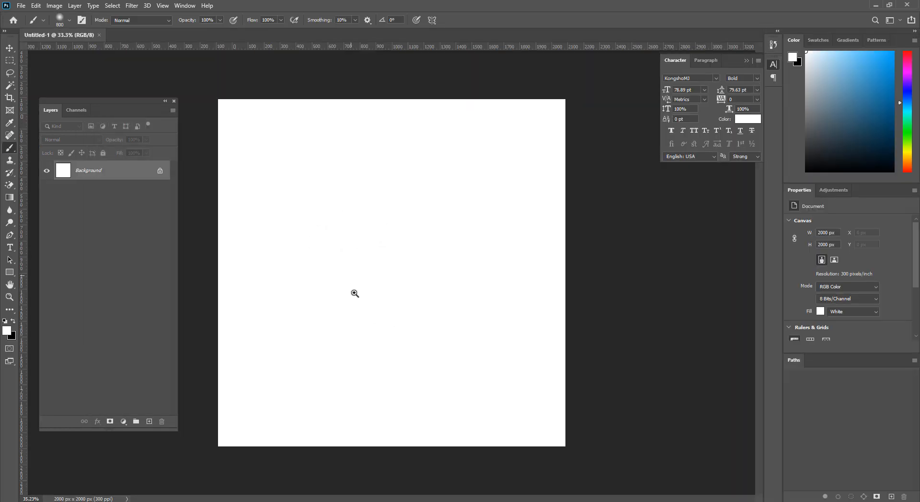
Place the world-smile-day-emojis-arrangement image from New folder (5) into the new document, filling the canvas
{"action": "left_click", "coordinate": [233, 465]}
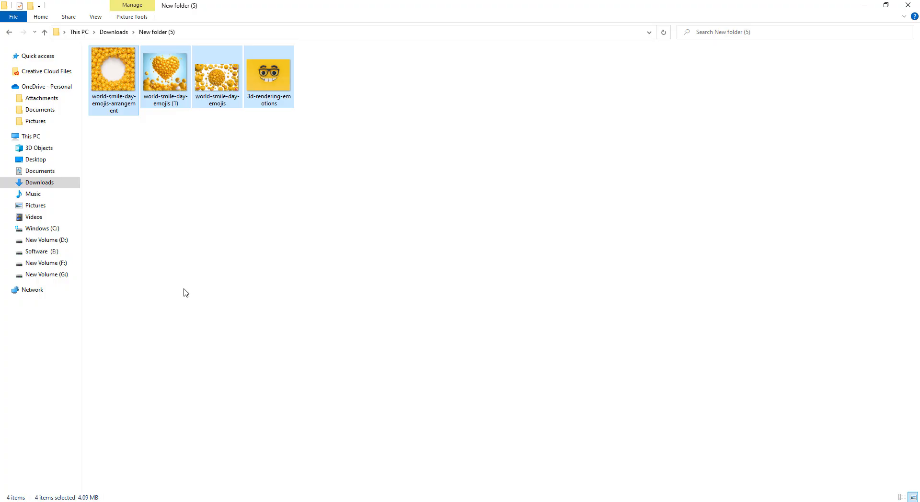
{"action": "left_click_drag", "start_coordinate": [132, 90], "coordinate": [336, 376]}
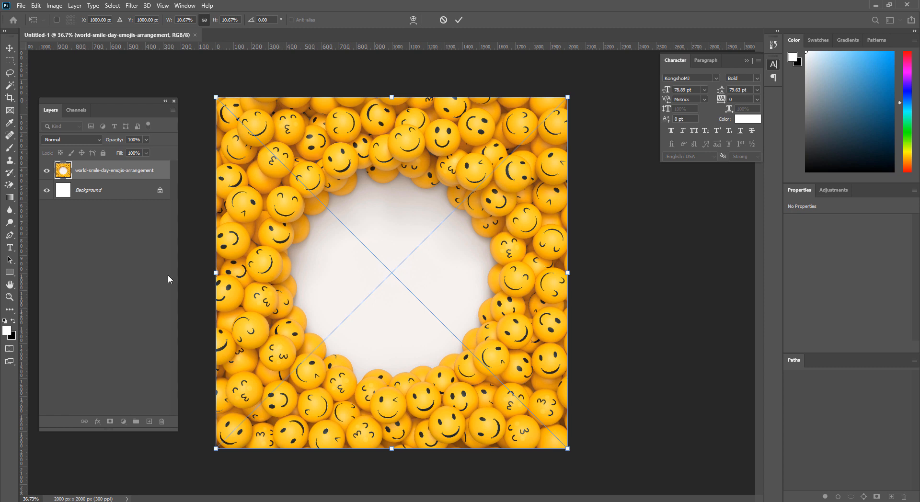
{"action": "key", "text": "Return"}
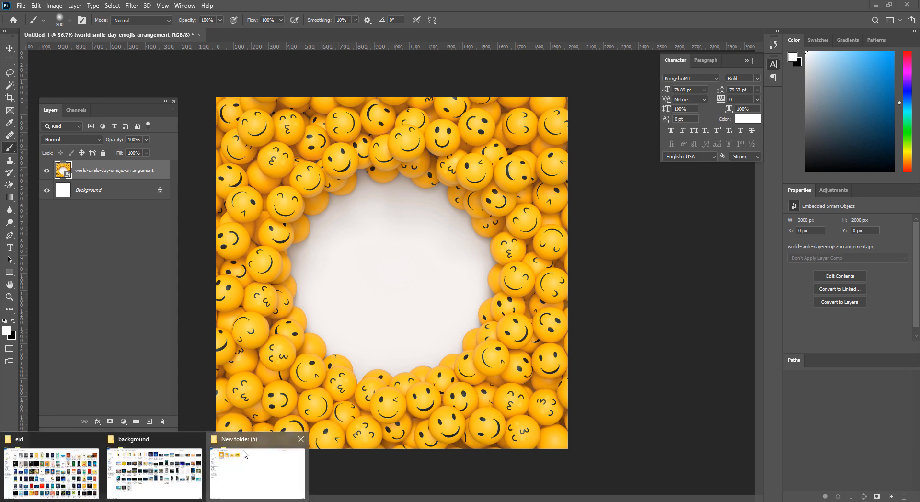
Open the 3d-rendering-emotions image from New folder (5) as a separate document in Photoshop
{"action": "left_click", "coordinate": [246, 455]}
{"action": "left_click", "coordinate": [260, 116]}
{"action": "left_click", "coordinate": [266, 91]}
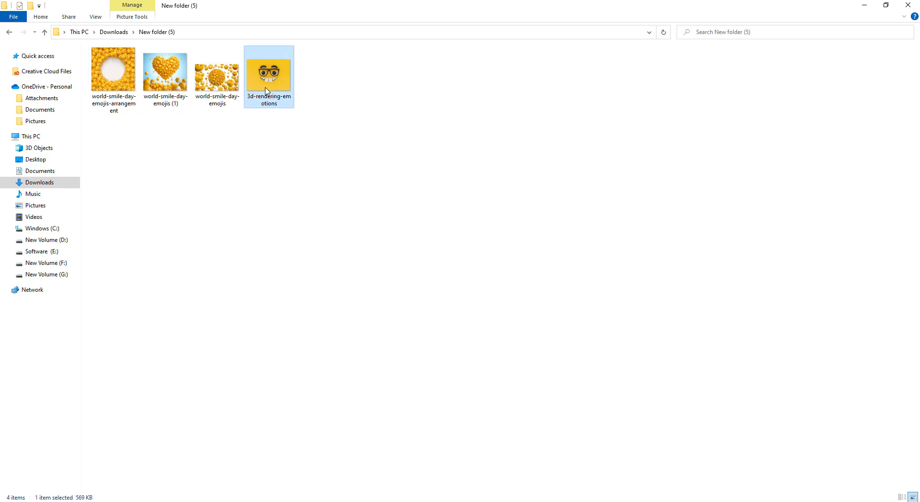
{"action": "left_click_drag", "start_coordinate": [276, 88], "coordinate": [136, 302]}
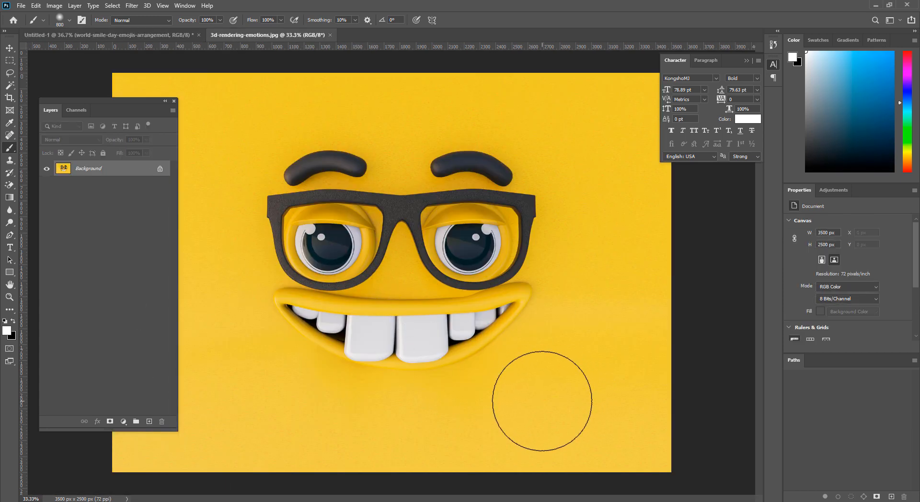
With the Pen tool, trace a curved path along the upper lip's top edge from near its left end toward the right corner
{"action": "key", "text": "p"}
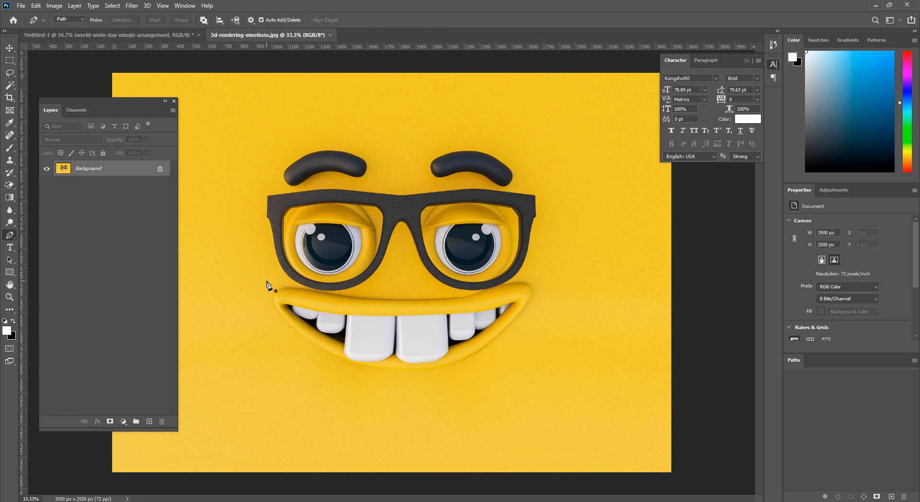
{"action": "scroll", "coordinate": [287, 269], "scroll_direction": "up", "scroll_amount": 10}
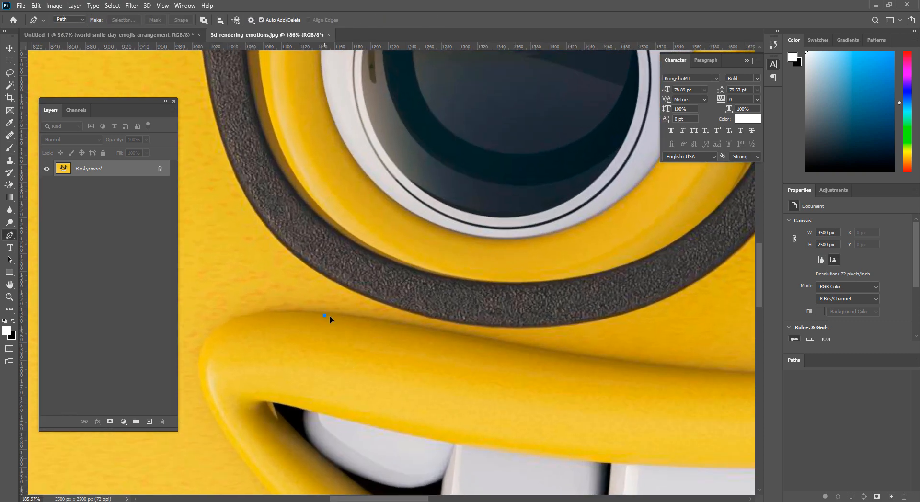
{"action": "left_click_drag", "start_coordinate": [325, 316], "coordinate": [420, 328]}
{"action": "left_click_drag", "start_coordinate": [493, 367], "coordinate": [293, 302]}
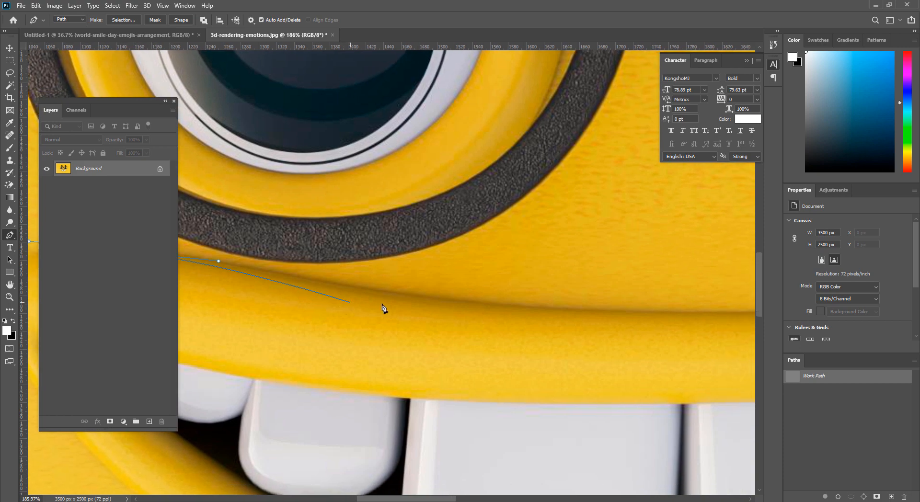
{"action": "left_click_drag", "start_coordinate": [421, 297], "coordinate": [230, 298]}
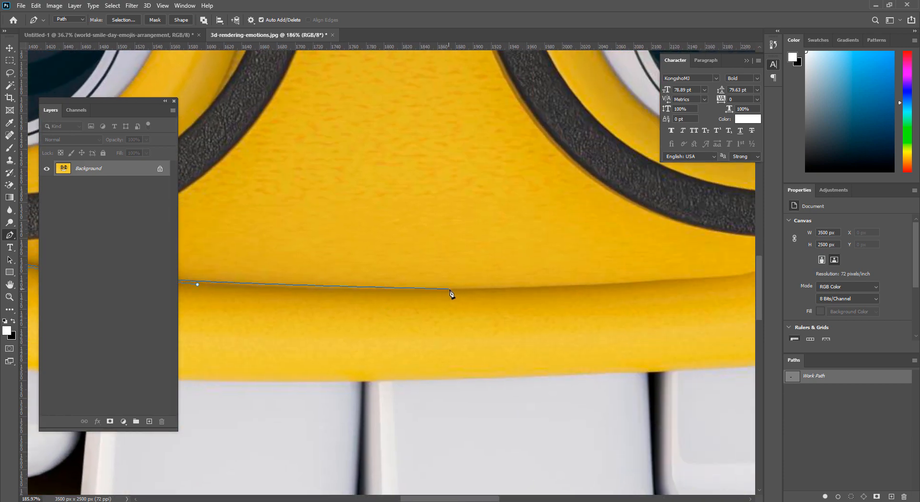
{"action": "left_click_drag", "start_coordinate": [449, 289], "coordinate": [206, 327]}
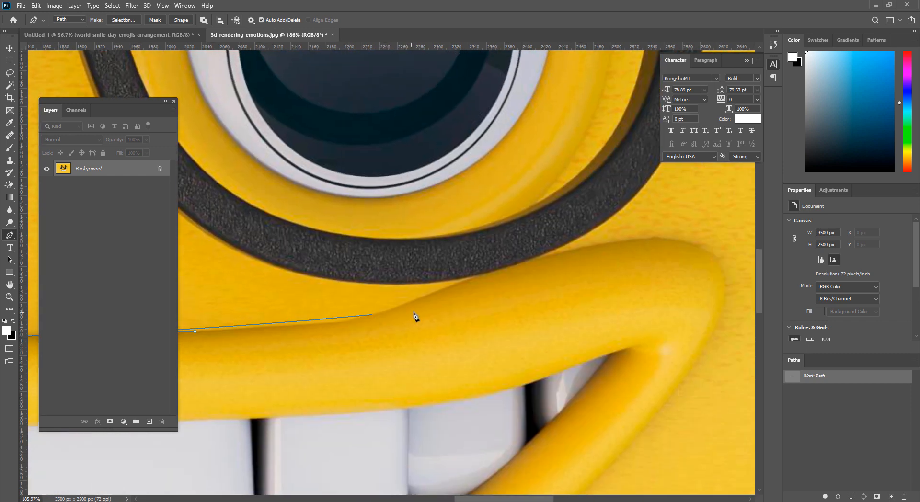
{"action": "left_click_drag", "start_coordinate": [392, 315], "coordinate": [531, 261]}
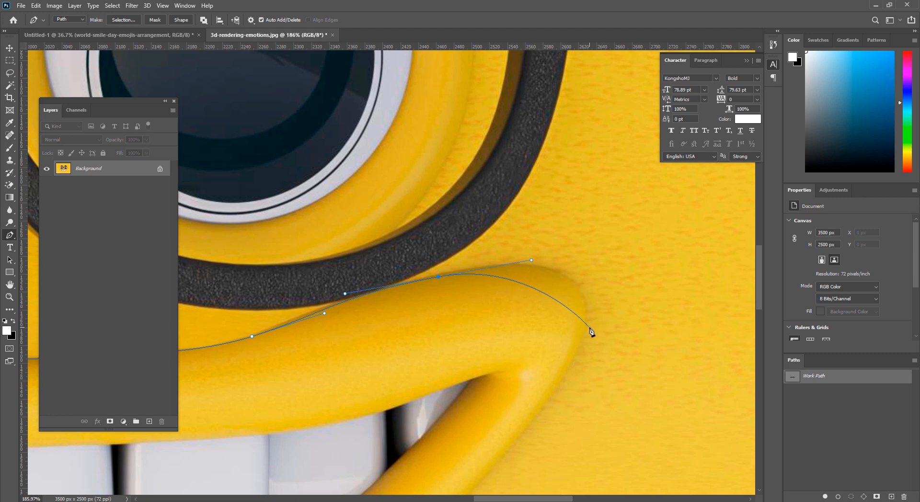
Continue the path around the mouth's right corner, lower lip and left corner, closing it at the starting anchor
{"action": "left_click_drag", "start_coordinate": [581, 297], "coordinate": [557, 227]}
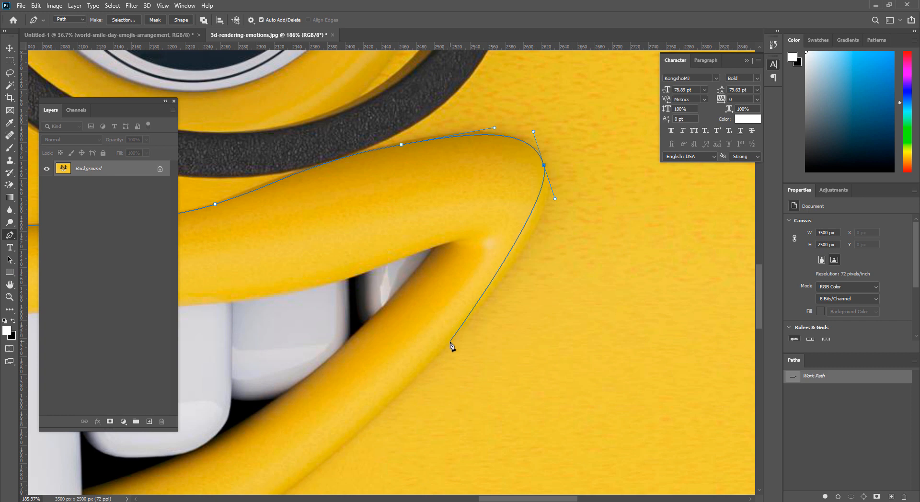
{"action": "left_click_drag", "start_coordinate": [451, 342], "coordinate": [427, 318]}
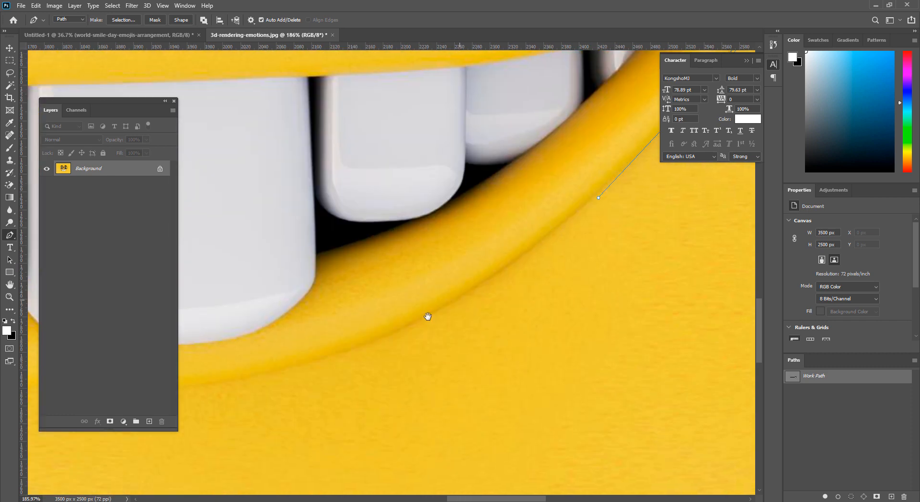
{"action": "left_click_drag", "start_coordinate": [318, 358], "coordinate": [132, 424]}
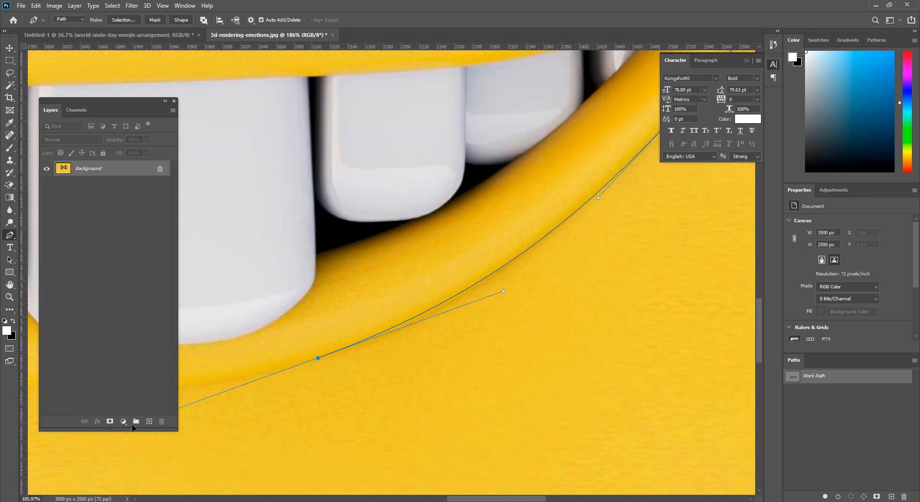
{"action": "left_click_drag", "start_coordinate": [242, 412], "coordinate": [654, 365]}
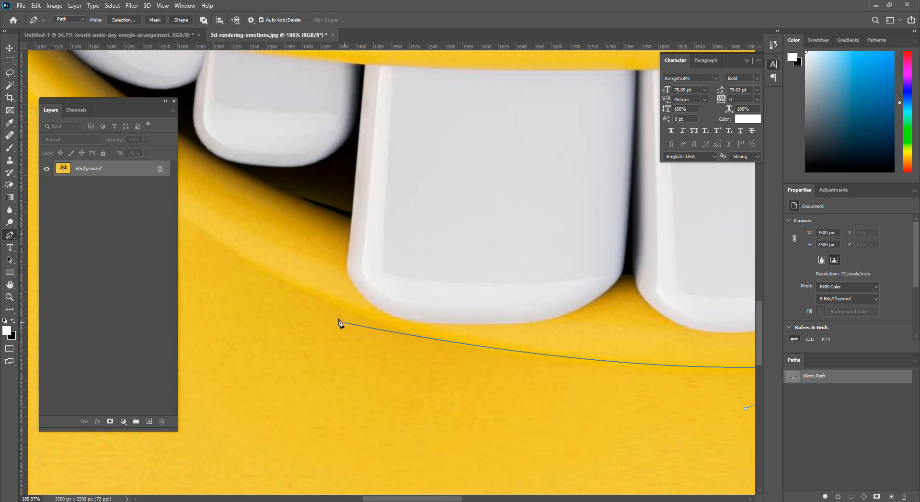
{"action": "left_click_drag", "start_coordinate": [315, 297], "coordinate": [171, 230]}
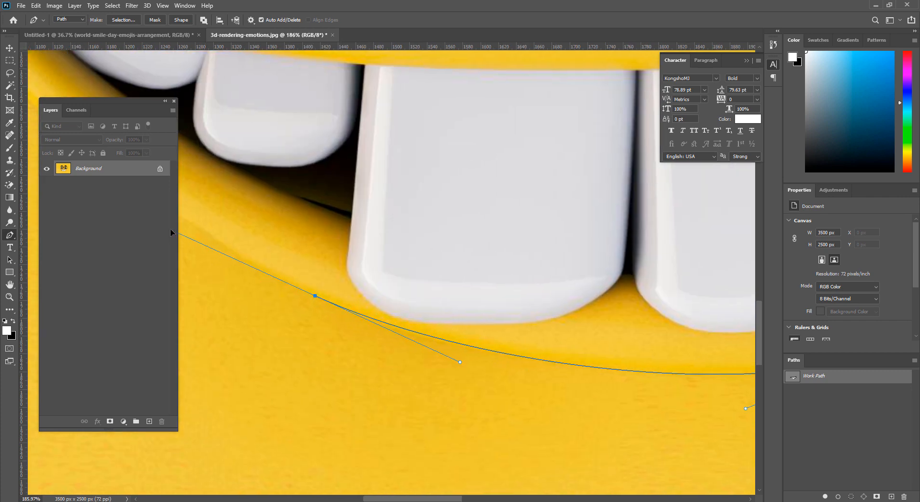
{"action": "left_click_drag", "start_coordinate": [358, 271], "coordinate": [660, 468]}
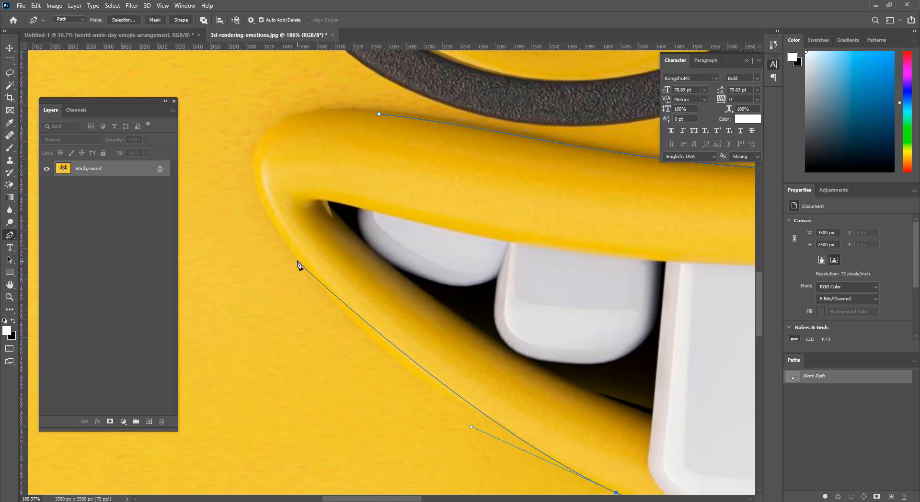
{"action": "left_click_drag", "start_coordinate": [297, 261], "coordinate": [226, 165]}
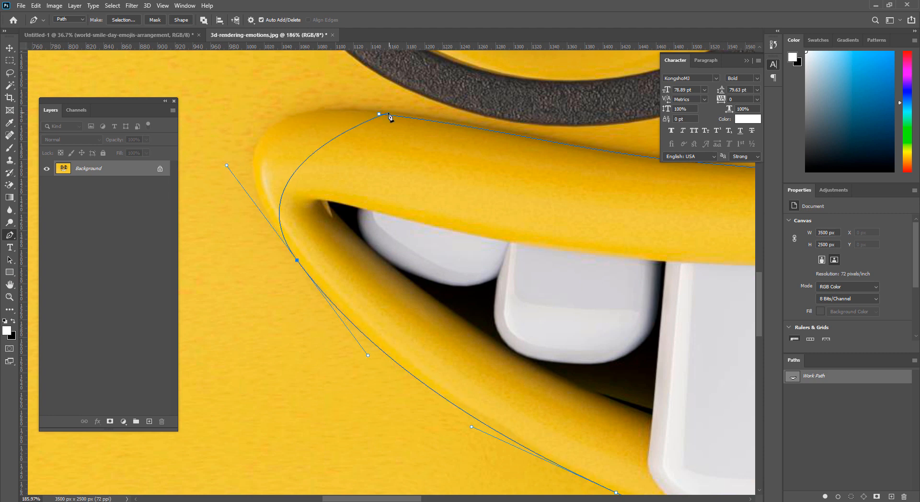
{"action": "left_click_drag", "start_coordinate": [389, 115], "coordinate": [528, 133]}
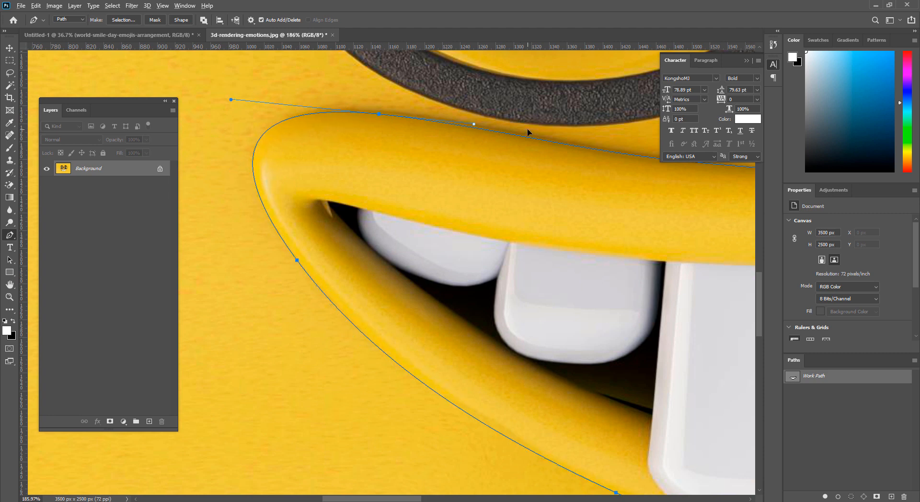
Adjust the path's anchor points on the upper lip below the right lens so the curve follows the lip's edge
{"action": "left_click_drag", "start_coordinate": [428, 233], "coordinate": [324, 190]}
{"action": "left_click_drag", "start_coordinate": [398, 272], "coordinate": [538, 323]}
{"action": "left_click_drag", "start_coordinate": [549, 253], "coordinate": [610, 291]}
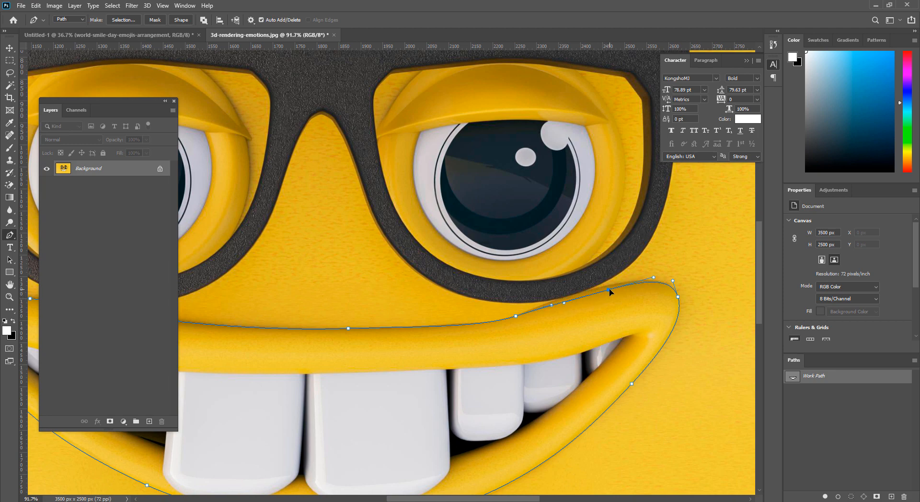
{"action": "left_click", "coordinate": [579, 315]}
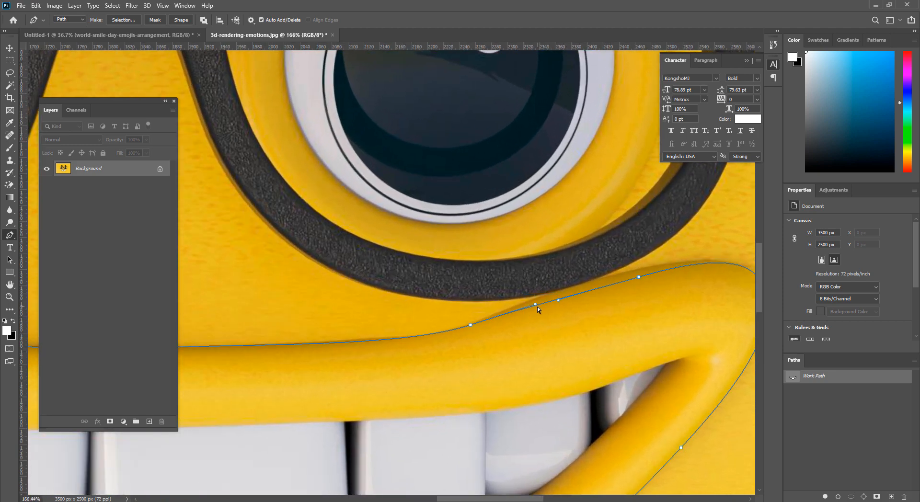
{"action": "left_click_drag", "start_coordinate": [536, 306], "coordinate": [596, 309]}
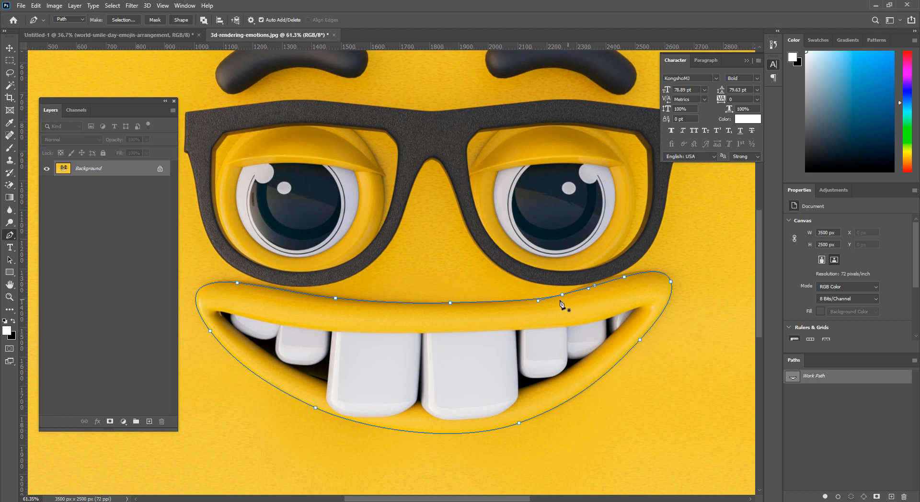
Convert the closed mouth path into a selection and check the feather radius setting for it
{"action": "key", "text": "ctrl+Return"}
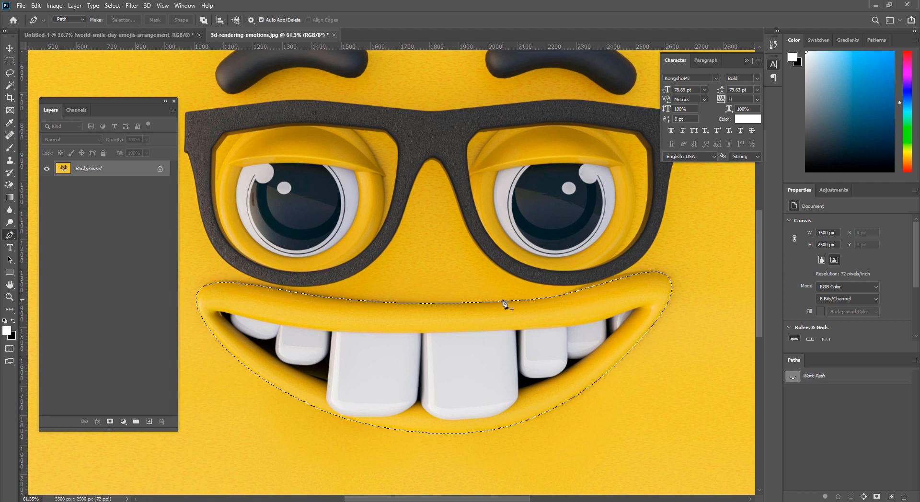
{"action": "key", "text": "shift+F6"}
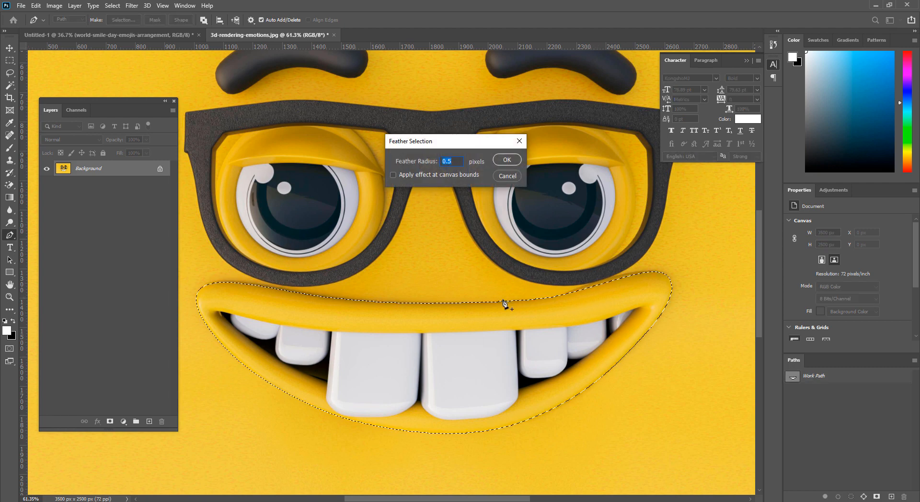
{"action": "key", "text": "Escape"}
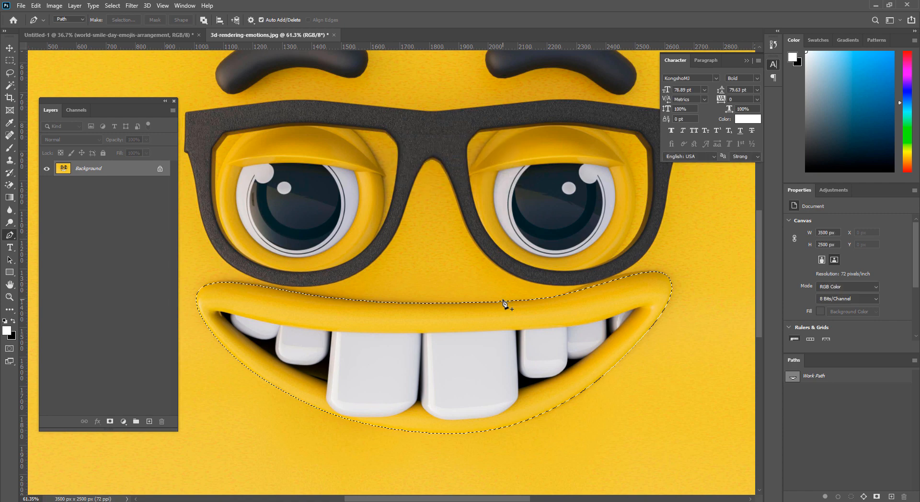
Feather the mouth selection by 0.5 pixels and copy it to a new layer
{"action": "key", "text": "shift+F6"}
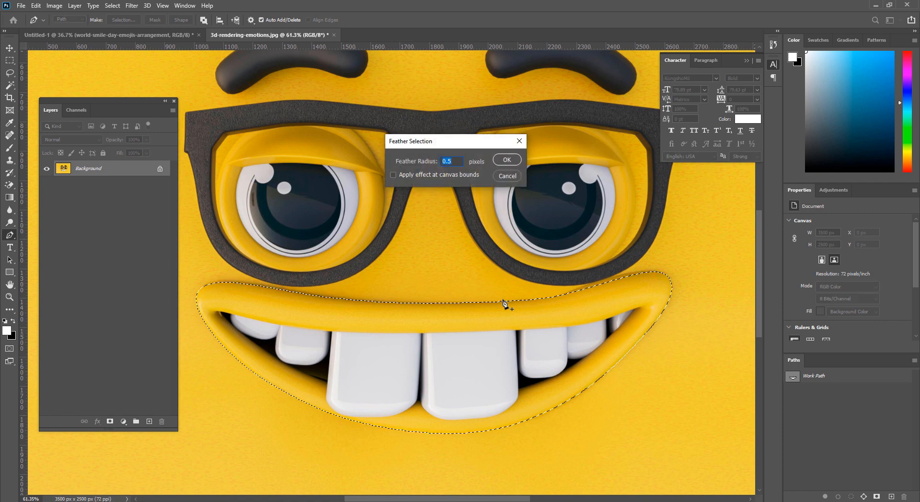
{"action": "key", "text": "Return"}
{"action": "key", "text": "ctrl+j"}
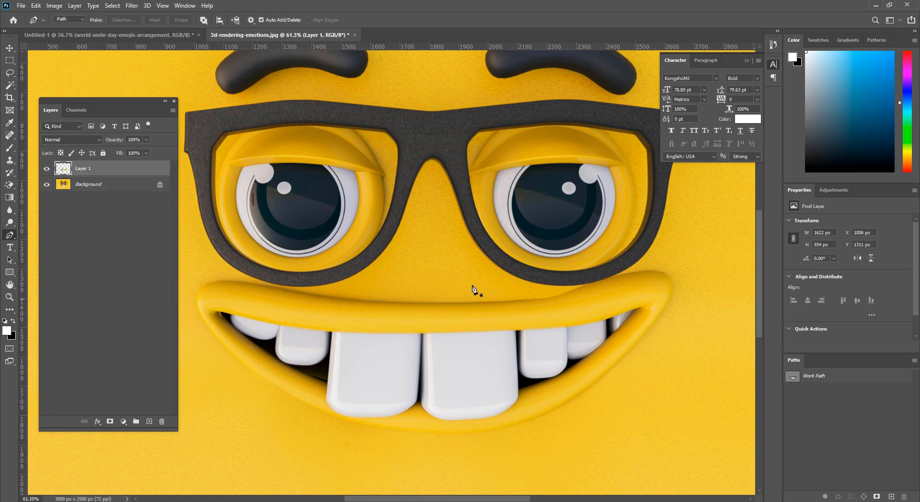
Convert the cut-out mouth layer to a smart object and bring it into the Untitled-1 document
{"action": "right_click", "coordinate": [93, 173]}
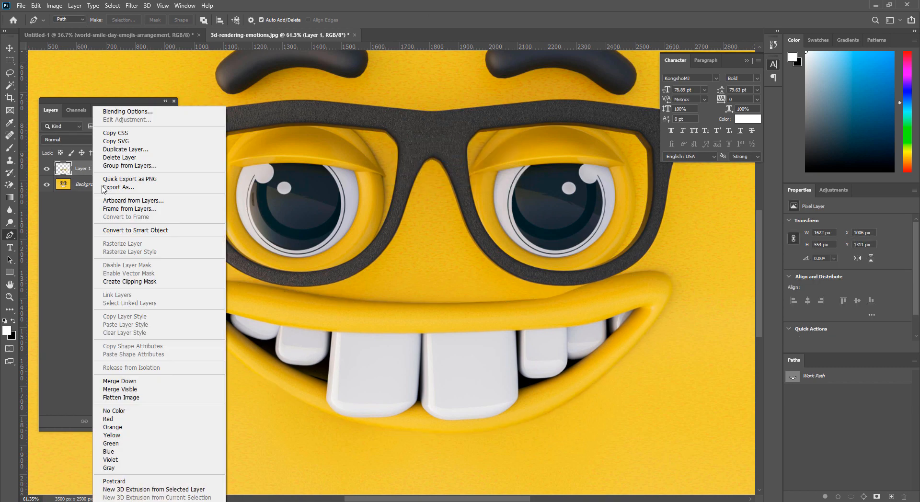
{"action": "left_click", "coordinate": [126, 232]}
{"action": "key", "text": "v"}
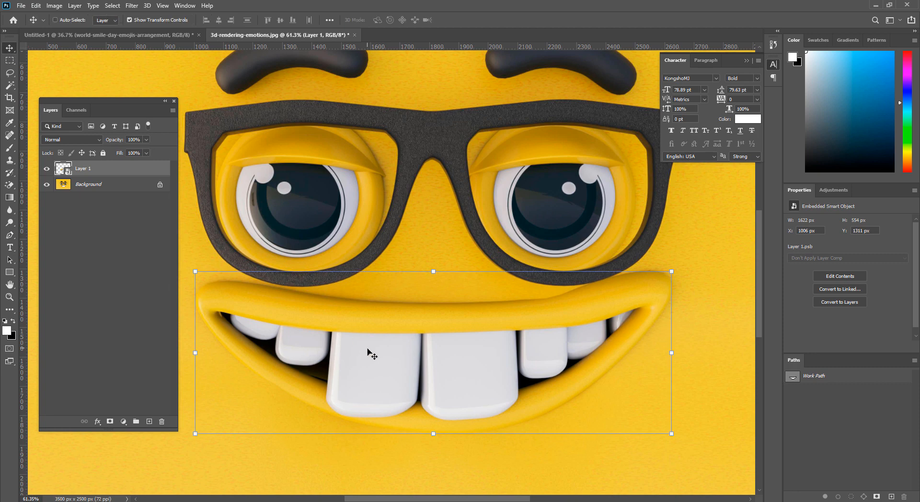
{"action": "left_click_drag", "start_coordinate": [369, 353], "coordinate": [396, 280]}
{"action": "scroll", "coordinate": [396, 280], "scroll_direction": "up", "scroll_amount": 2}
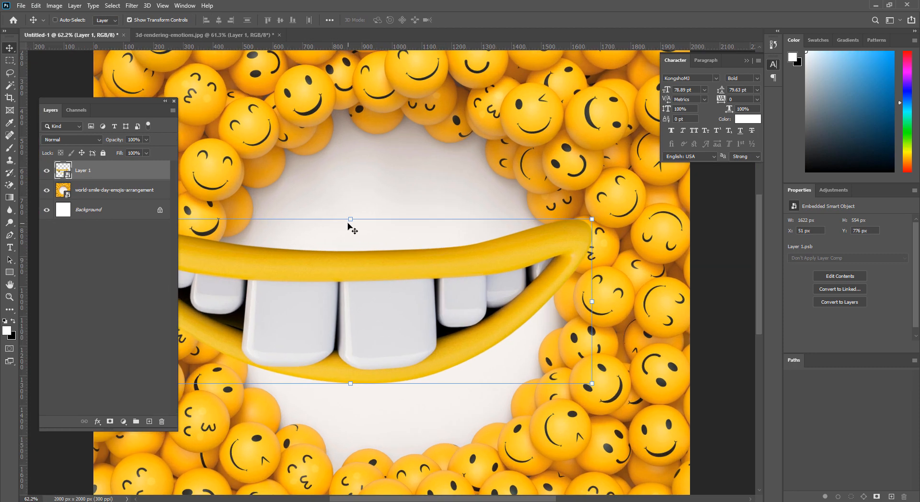
Scale the mouth down to about 672 x 229 px and centre it horizontally inside the ring of emojis
{"action": "left_click_drag", "start_coordinate": [351, 220], "coordinate": [357, 306]}
{"action": "left_click_drag", "start_coordinate": [379, 340], "coordinate": [389, 279]}
{"action": "left_click_drag", "start_coordinate": [401, 291], "coordinate": [417, 289]}
{"action": "left_click_drag", "start_coordinate": [392, 257], "coordinate": [392, 266]}
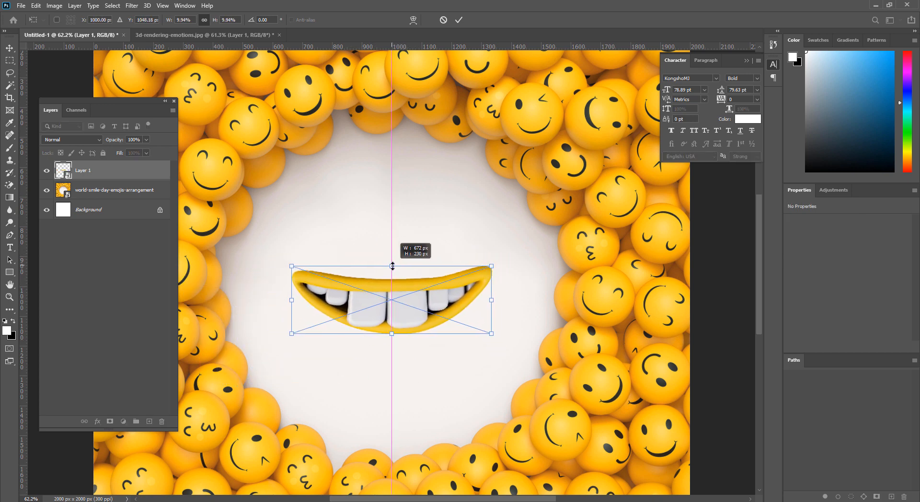
{"action": "left_click_drag", "start_coordinate": [417, 308], "coordinate": [415, 290]}
{"action": "key", "text": "Return"}
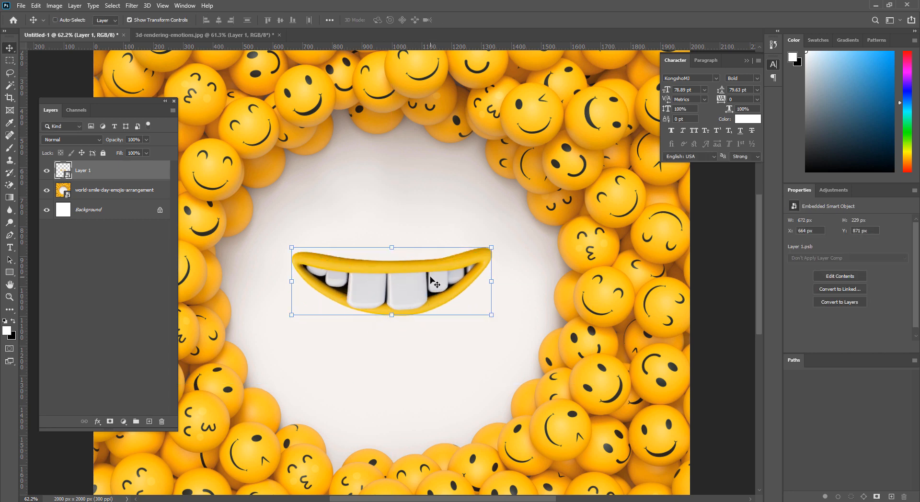
Warp the mouth with a crosswise split on the upper lip, pulling the lip's centre down into a deeper curve
{"action": "key", "text": "ctrl"}
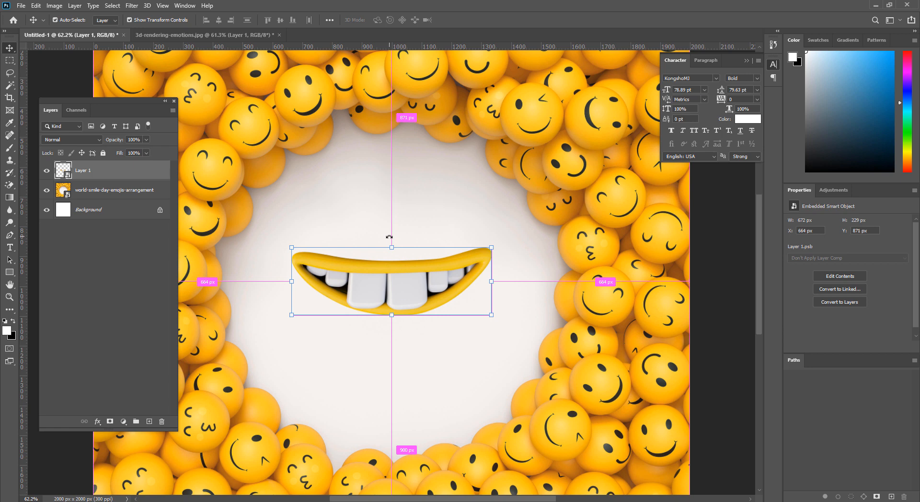
{"action": "key", "text": "ctrl+t"}
{"action": "left_click", "coordinate": [414, 20]}
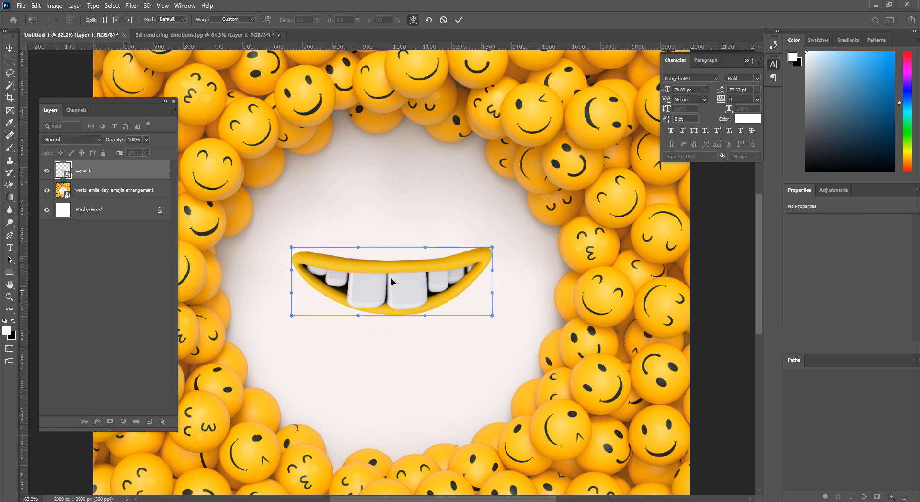
{"action": "scroll", "coordinate": [391, 282], "scroll_direction": "up", "scroll_amount": 5}
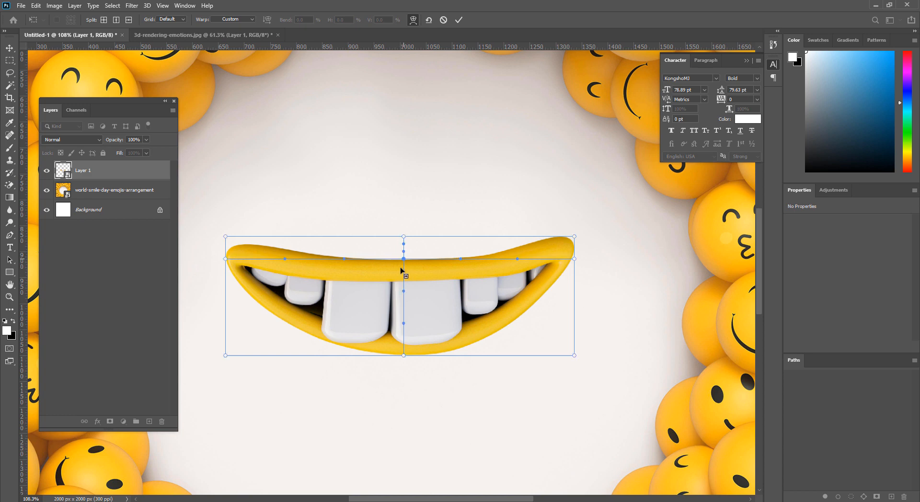
{"action": "left_click", "coordinate": [401, 269]}
{"action": "left_click_drag", "start_coordinate": [405, 259], "coordinate": [402, 278]}
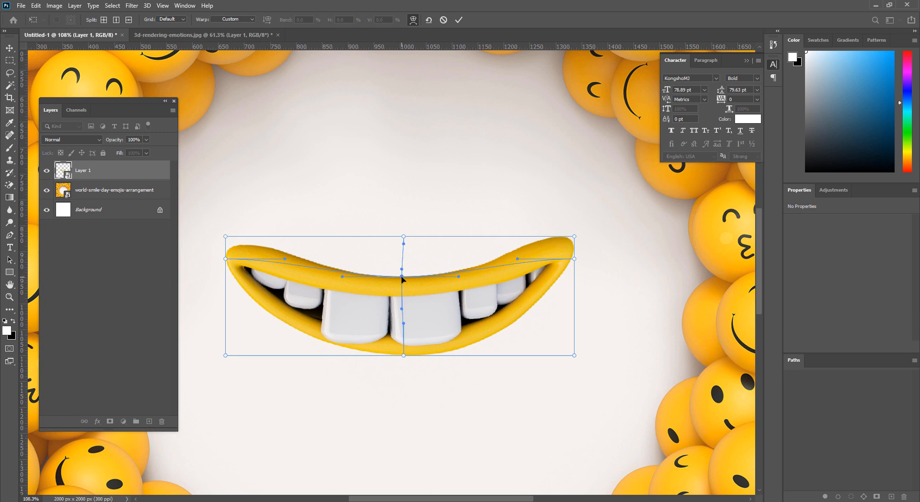
{"action": "left_click_drag", "start_coordinate": [402, 279], "coordinate": [402, 272]}
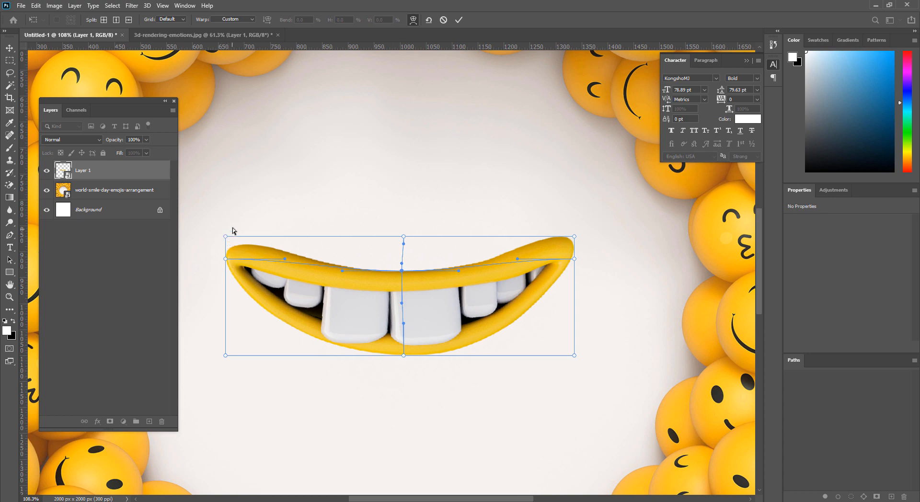
{"action": "key", "text": "Return"}
{"action": "left_click_drag", "start_coordinate": [415, 322], "coordinate": [417, 299]}
{"action": "mouse_move", "coordinate": [402, 263]}
{"action": "left_mouse_down"}
{"action": "mouse_move", "coordinate": [402, 277]}
{"action": "mouse_move", "coordinate": [401, 269]}
{"action": "left_mouse_up"}
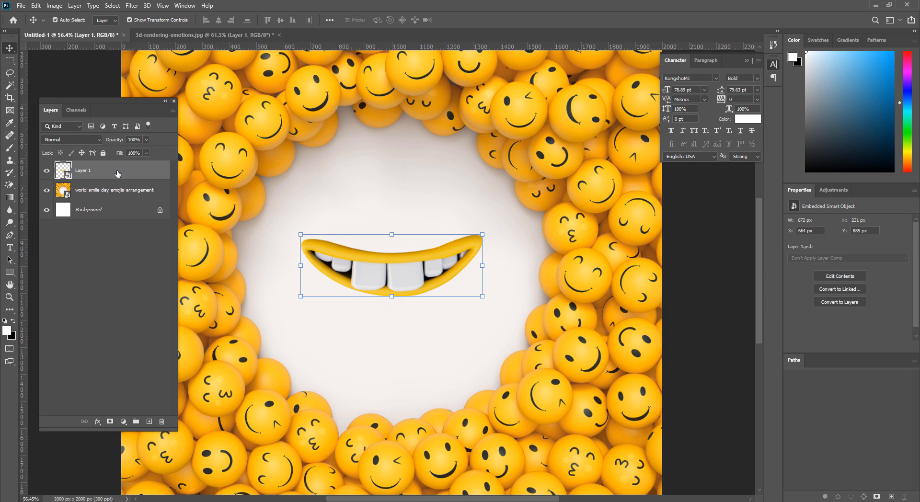
Paste the crescent moon photo, enlarge it and rotate it about 33° so the crescent opens upward like a smile
{"action": "key", "text": "ctrl+v"}
{"action": "scroll", "coordinate": [394, 222], "scroll_direction": "up", "scroll_amount": 2}
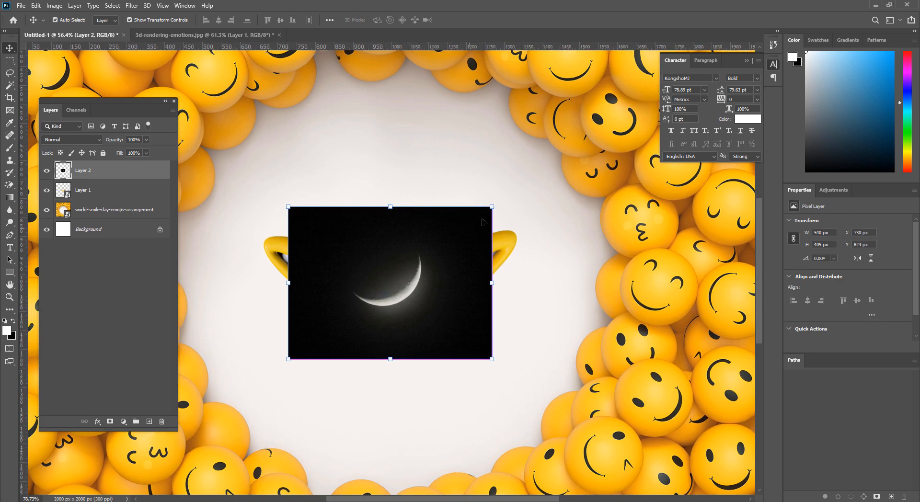
{"action": "left_click_drag", "start_coordinate": [500, 208], "coordinate": [522, 274]}
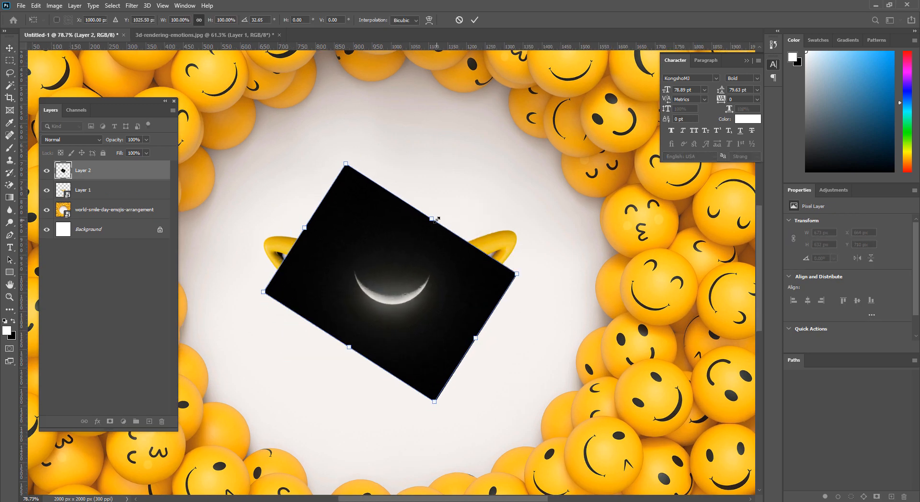
{"action": "left_click_drag", "start_coordinate": [431, 219], "coordinate": [461, 122]}
{"action": "left_click_drag", "start_coordinate": [440, 188], "coordinate": [428, 202]}
{"action": "key", "text": "Return"}
Move the moon layer below the mouth layer and scale the mouth to about 339 x 116 px over the crescent
{"action": "left_click_drag", "start_coordinate": [121, 173], "coordinate": [121, 198]}
{"action": "left_click", "coordinate": [115, 178]}
{"action": "scroll", "coordinate": [397, 255], "scroll_direction": "up", "scroll_amount": 2}
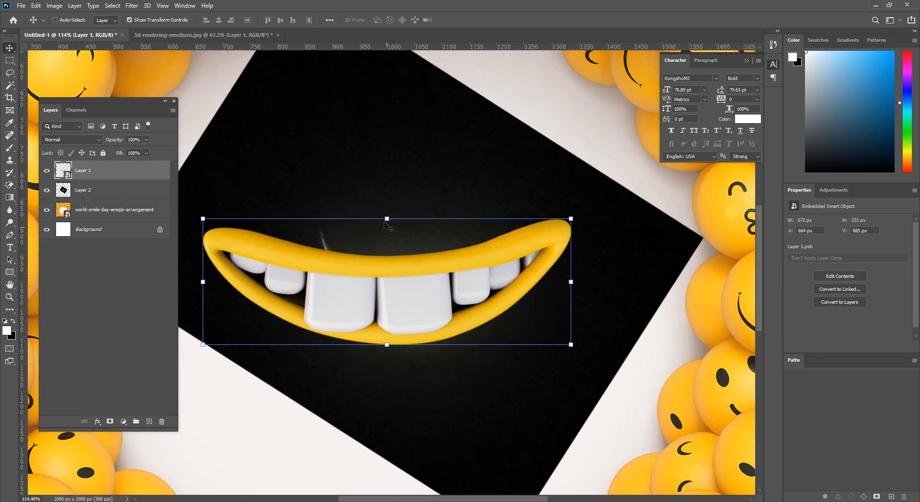
{"action": "left_click_drag", "start_coordinate": [386, 217], "coordinate": [402, 285]}
{"action": "left_click_drag", "start_coordinate": [423, 326], "coordinate": [443, 294]}
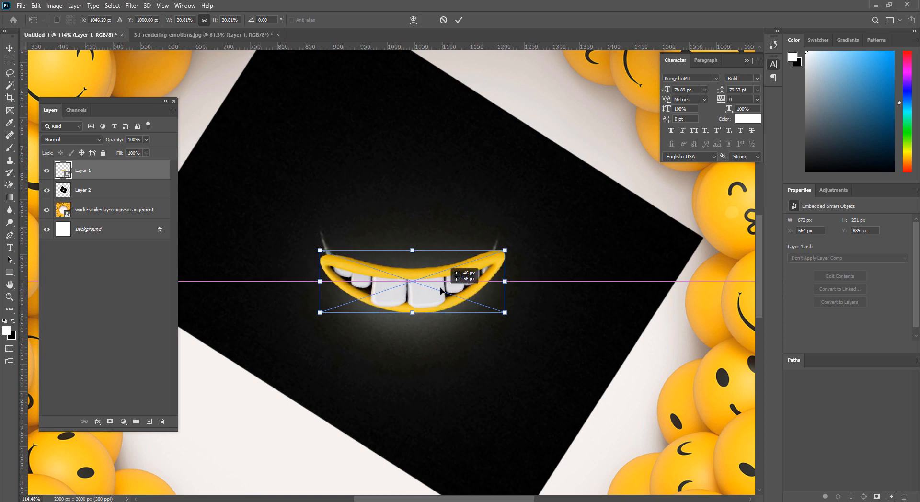
{"action": "scroll", "coordinate": [431, 271], "scroll_direction": "up", "scroll_amount": 3}
{"action": "key", "text": "Return"}
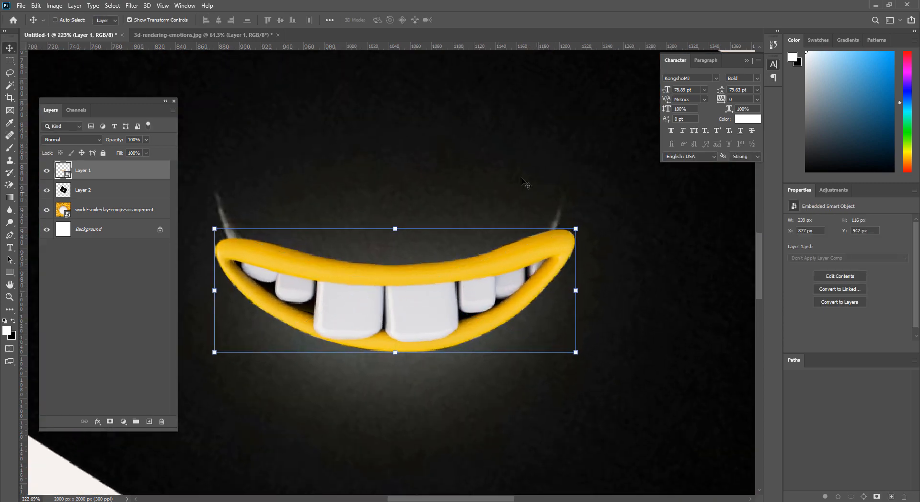
Distort the mouth's two upper corners and lower right corner so its lower lip follows the crescent, about 313 x 134 px overall
{"action": "key", "text": "ctrl+t"}
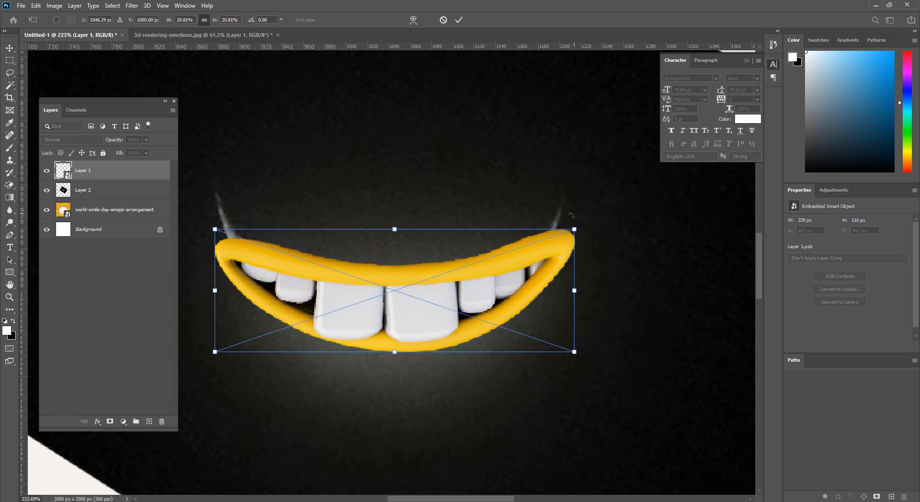
{"action": "left_click_drag", "start_coordinate": [576, 230], "coordinate": [556, 216]}
{"action": "left_click_drag", "start_coordinate": [216, 230], "coordinate": [226, 197]}
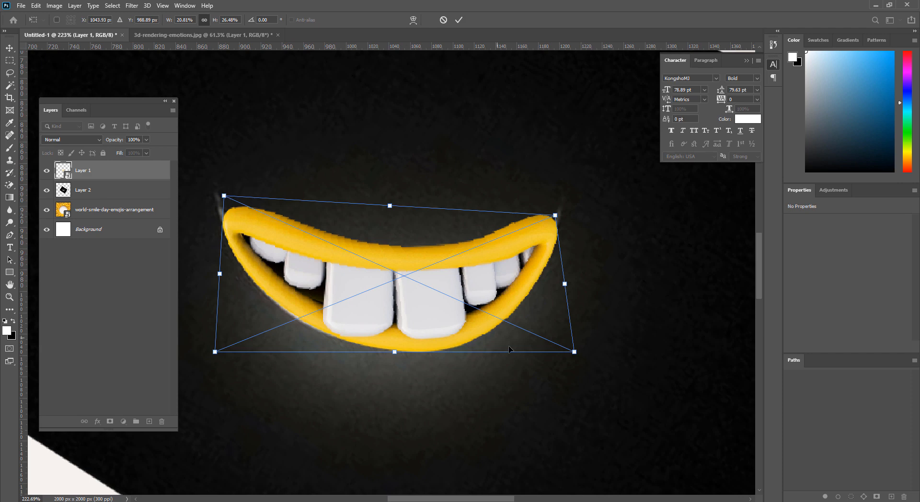
{"action": "left_click_drag", "start_coordinate": [575, 353], "coordinate": [539, 343]}
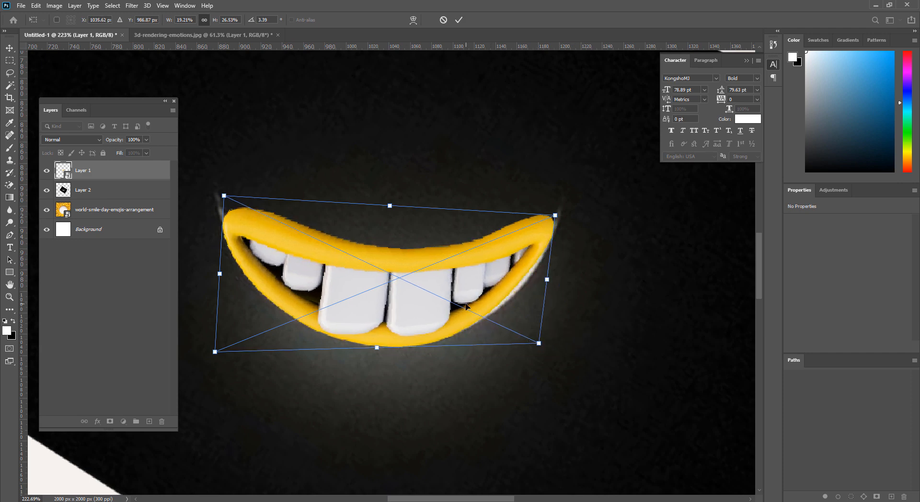
{"action": "left_click_drag", "start_coordinate": [466, 307], "coordinate": [469, 308]}
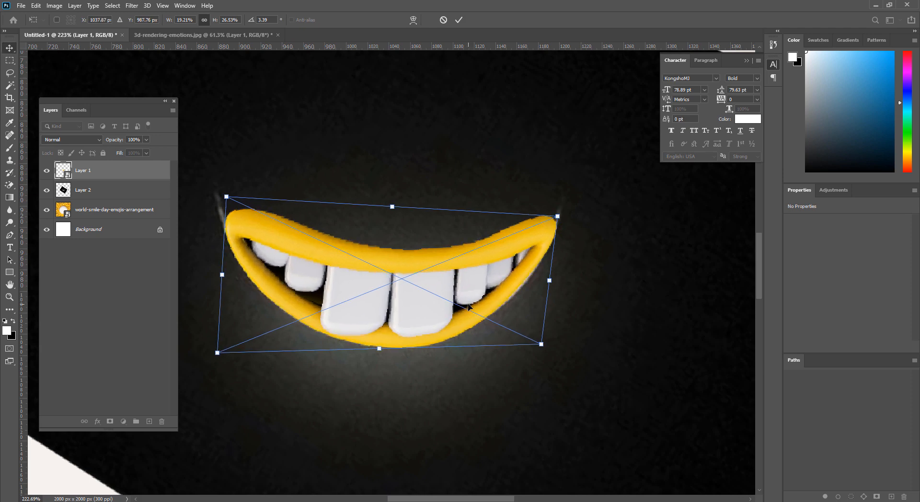
{"action": "key", "text": "Return"}
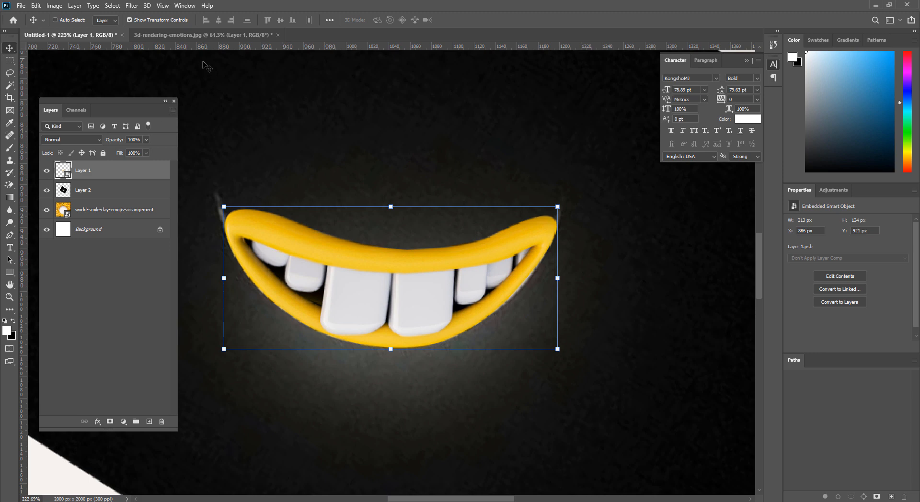
Try to warp the left part of the mouth's upper lip downward
{"action": "left_click_drag", "start_coordinate": [337, 238], "coordinate": [385, 269]}
{"action": "key", "text": "ctrl+t"}
{"action": "left_click", "coordinate": [415, 19]}
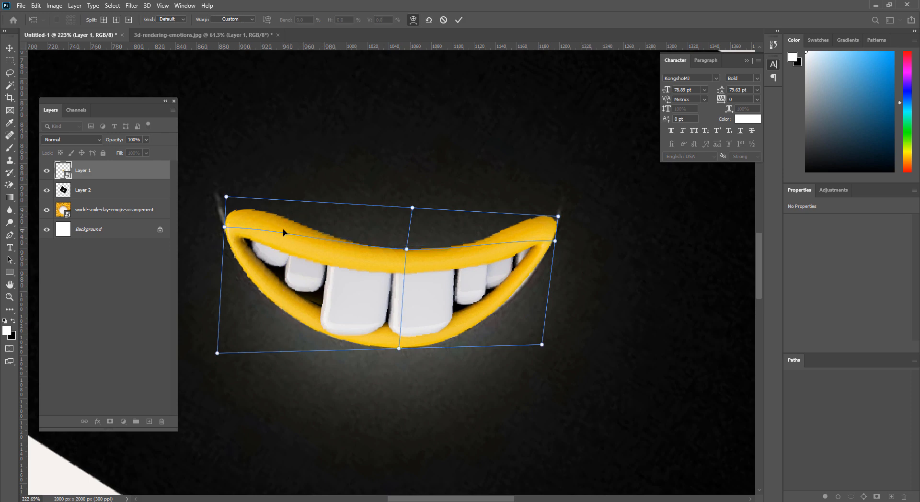
{"action": "left_click_drag", "start_coordinate": [292, 232], "coordinate": [286, 258]}
{"action": "key", "text": "ctrl+z"}
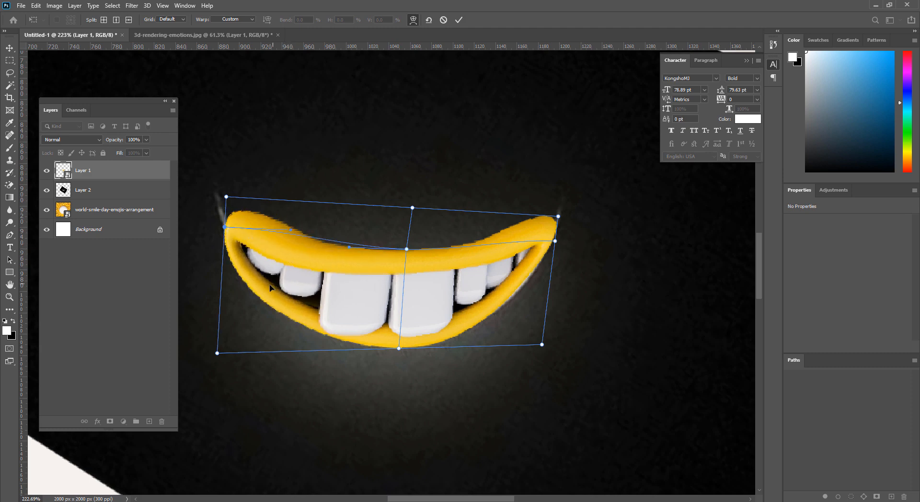
{"action": "left_click_drag", "start_coordinate": [288, 228], "coordinate": [293, 242]}
{"action": "key", "text": "ctrl+z"}
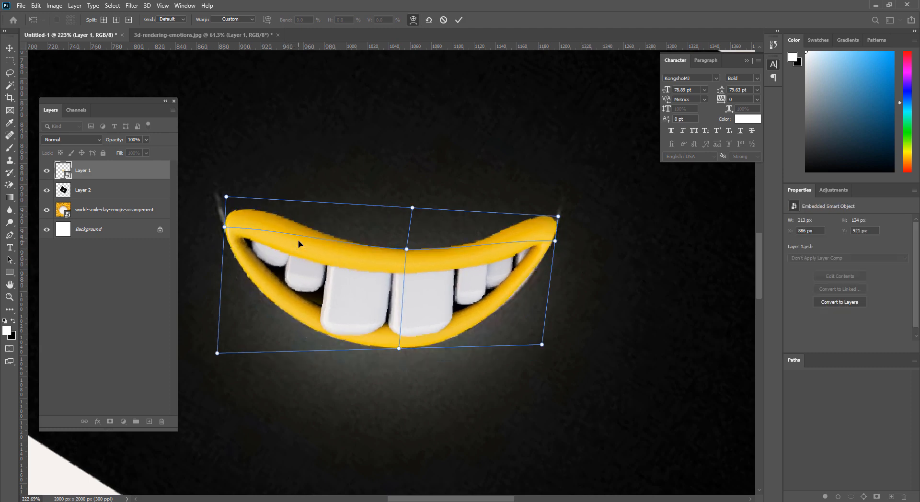
{"action": "key", "text": "Return"}
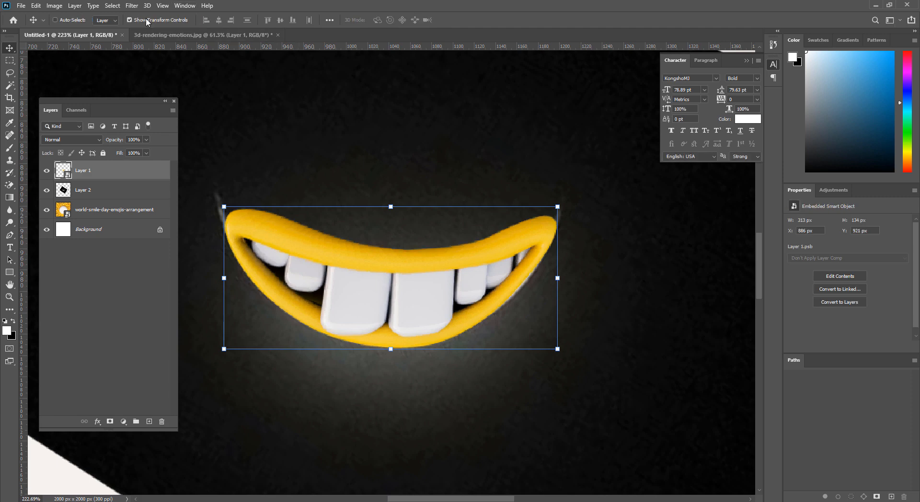
{"action": "left_click", "coordinate": [132, 5]}
{"action": "left_click", "coordinate": [144, 80]}
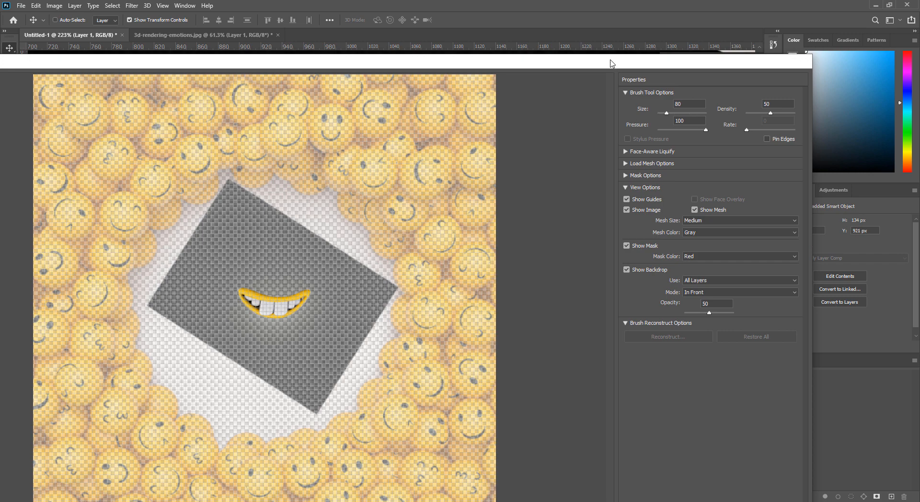
{"action": "left_click_drag", "start_coordinate": [611, 63], "coordinate": [353, 16]}
{"action": "left_click", "coordinate": [429, 485]}
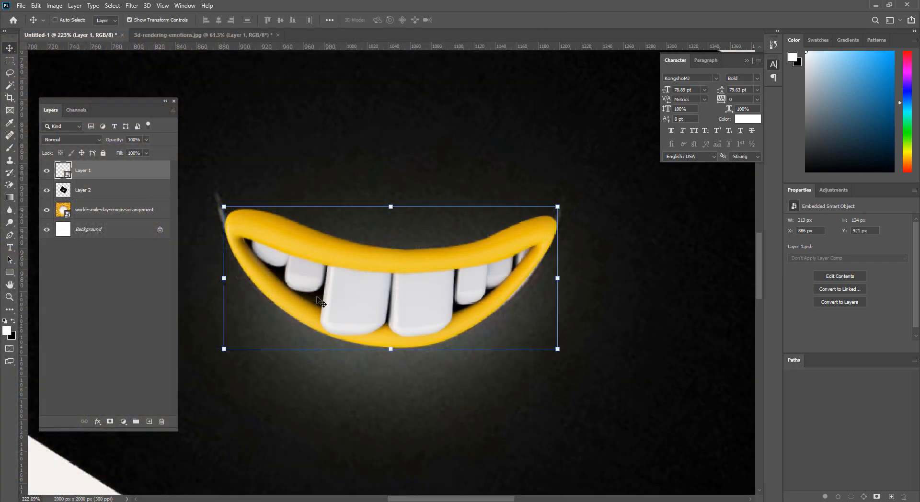
Lower the mouth layer's opacity to 49% and open the layer in the Liquify filter
{"action": "left_click_drag", "start_coordinate": [125, 154], "coordinate": [125, 152]}
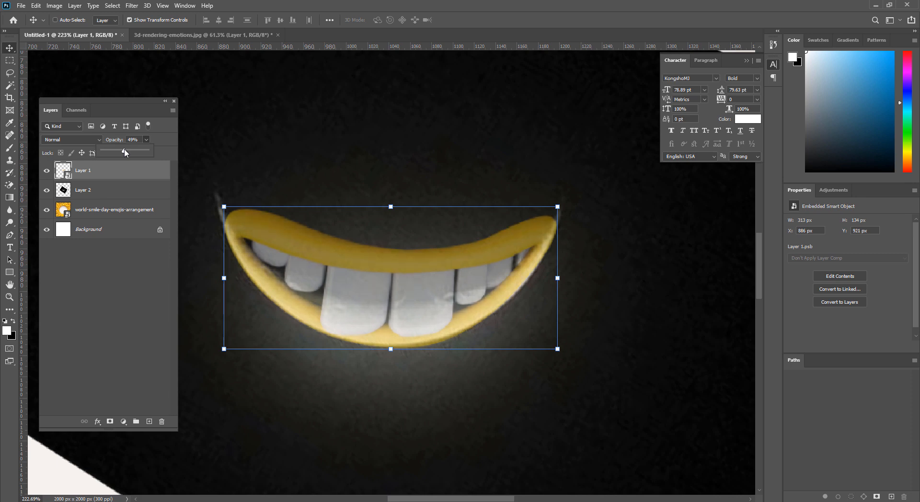
{"action": "left_click", "coordinate": [132, 5]}
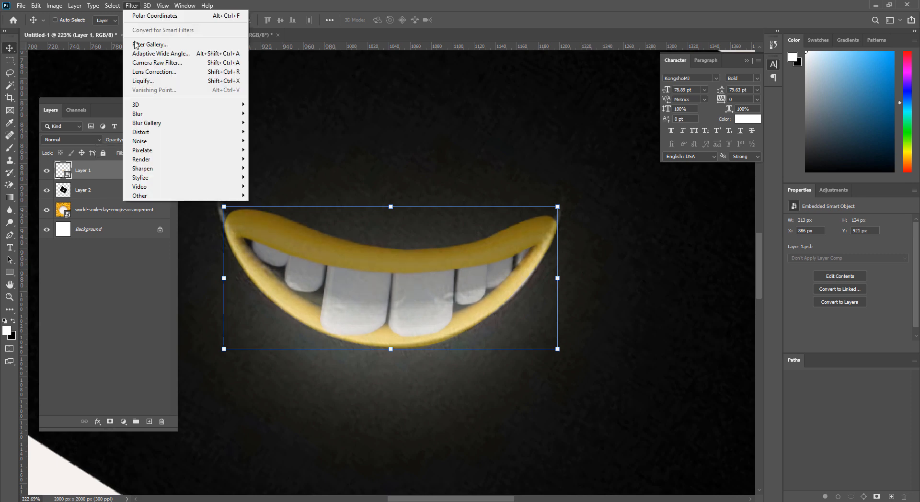
{"action": "left_click", "coordinate": [122, 86]}
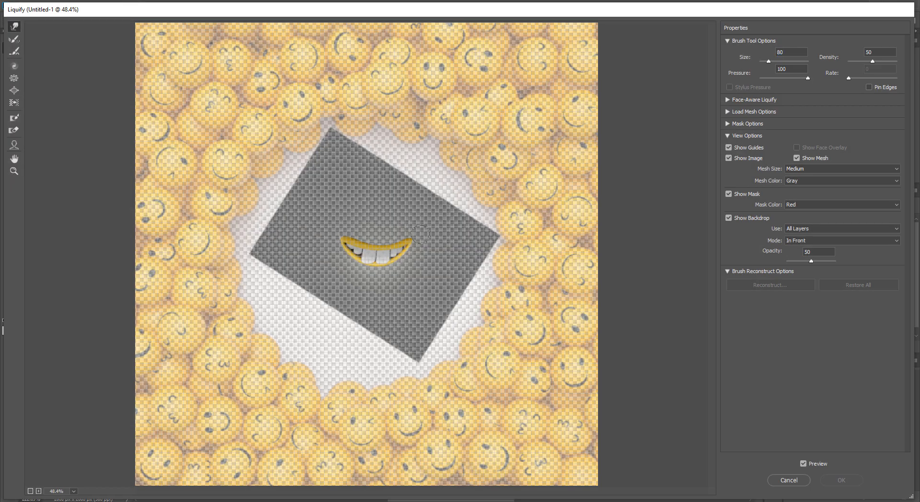
{"action": "scroll", "coordinate": [420, 234], "scroll_direction": "up", "scroll_amount": 5}
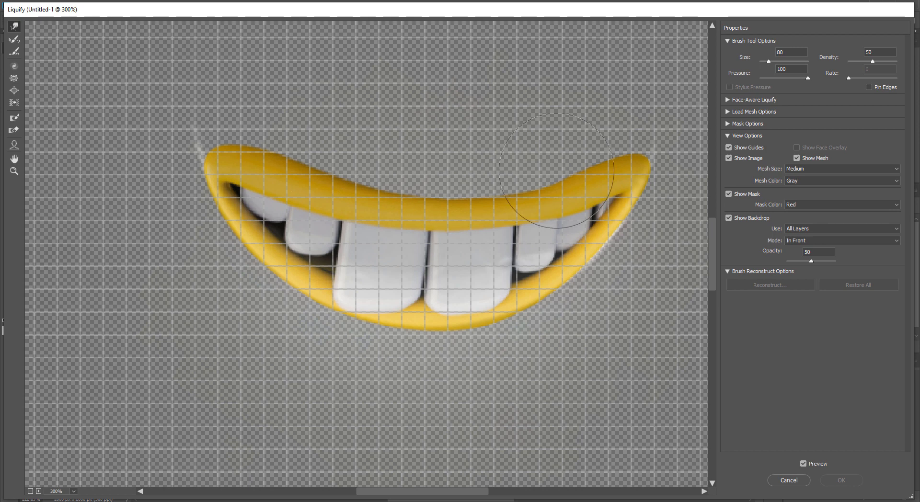
Push the left and middle parts of the mouth's upper lip downward using Forward Warp brush sizes 125 and 150
{"action": "key", "text": "bracketright"}
{"action": "key", "text": "bracketright"}
{"action": "key", "text": "bracketright"}
{"action": "left_click_drag", "start_coordinate": [328, 158], "coordinate": [325, 166]}
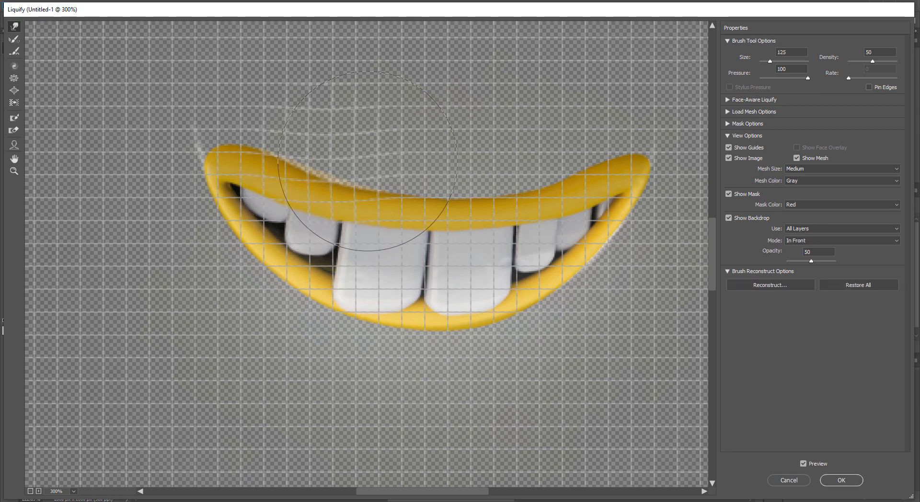
{"action": "key", "text": "bracketright"}
{"action": "left_click_drag", "start_coordinate": [387, 166], "coordinate": [436, 171]}
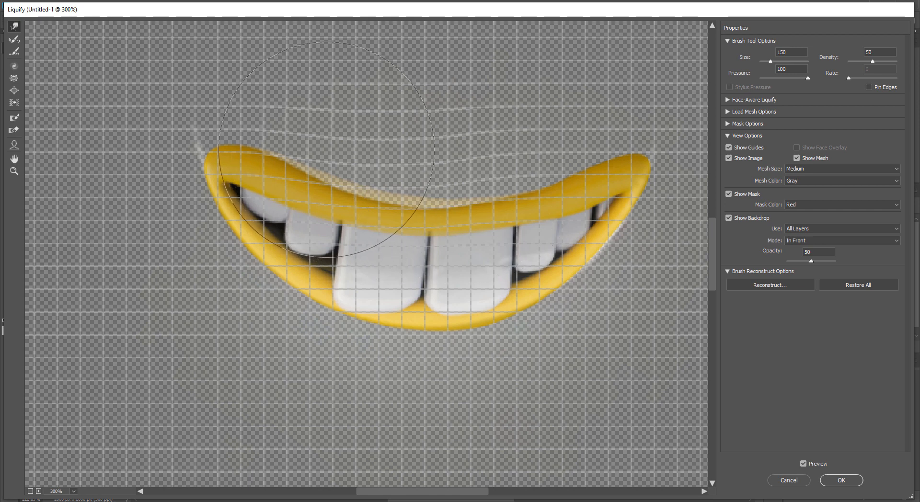
Refine the upper lip's curve across its left side and middle with brush sizes between 70 and 175, and apply the Liquify filter
{"action": "key", "text": "bracketleft"}
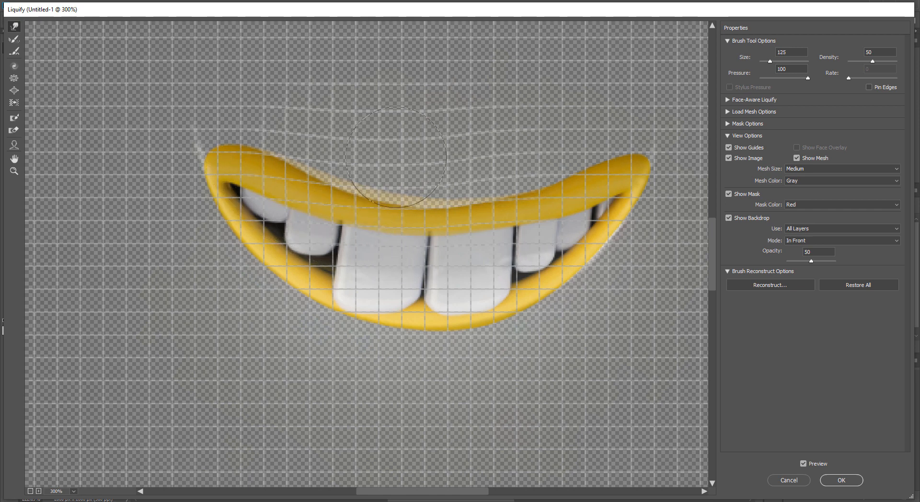
{"action": "key", "text": "bracketleft"}
{"action": "key", "text": "bracketleft"}
{"action": "key", "text": "bracketleft"}
{"action": "key", "text": "bracketleft"}
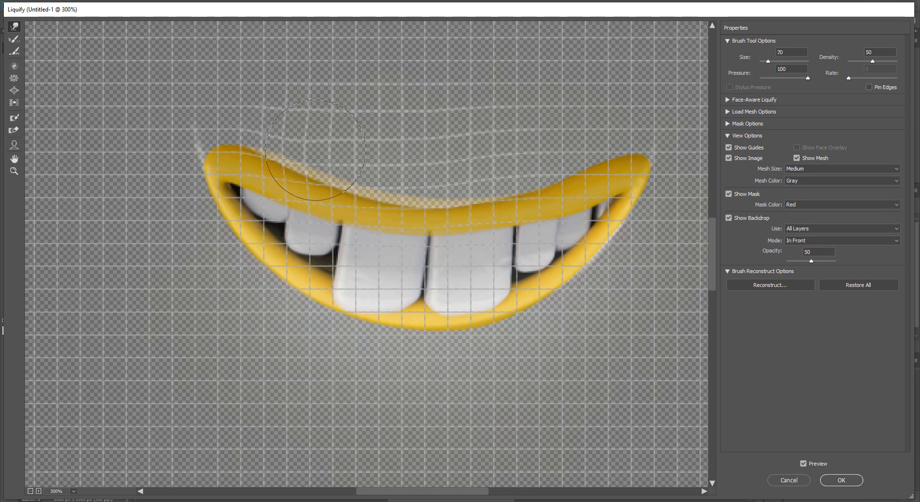
{"action": "left_click_drag", "start_coordinate": [271, 127], "coordinate": [265, 132]}
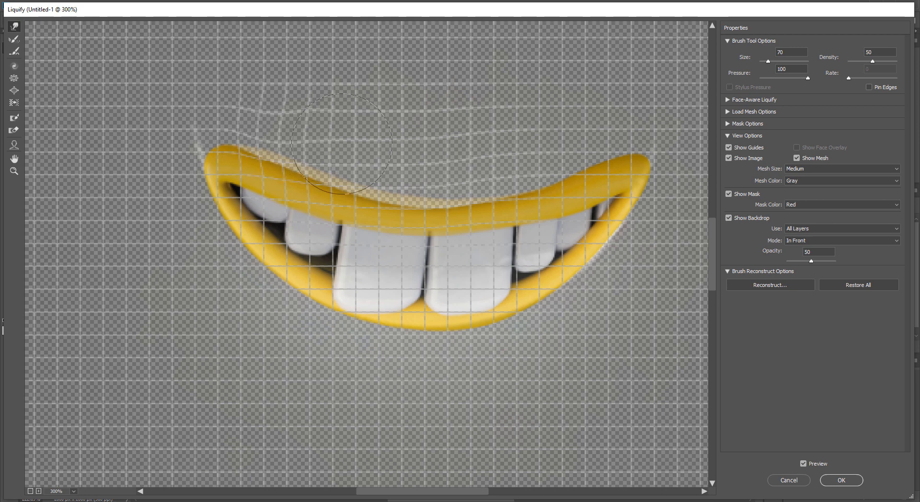
{"action": "key", "text": "bracketright"}
{"action": "key", "text": "bracketright"}
{"action": "key", "text": "bracketright"}
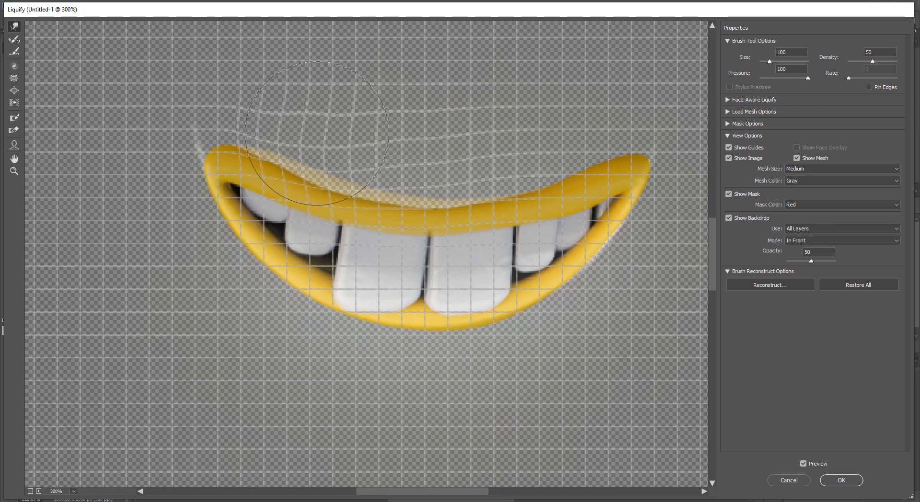
{"action": "key", "text": "bracketright"}
{"action": "key", "text": "bracketright"}
{"action": "key", "text": "bracketright"}
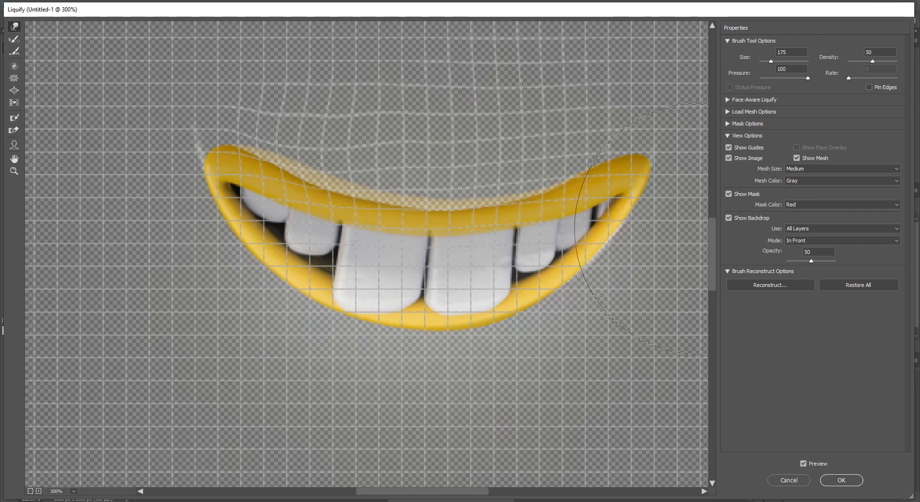
{"action": "left_click", "coordinate": [842, 481]}
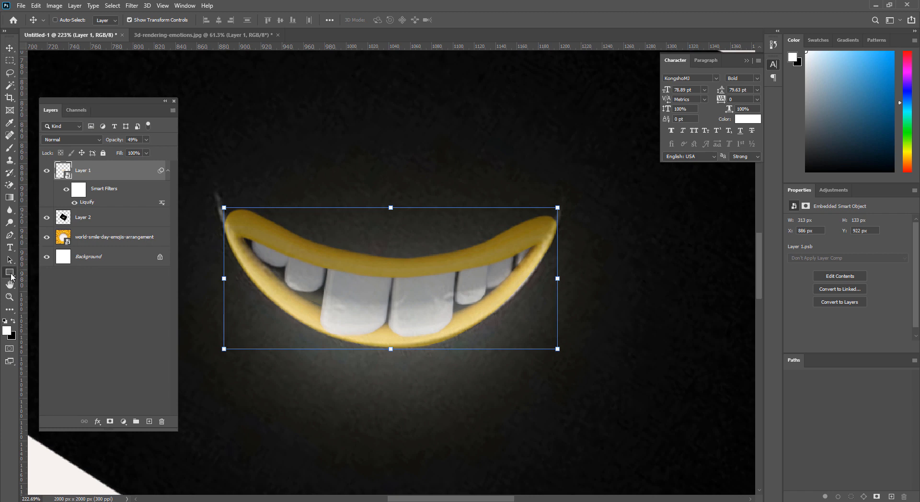
Draw a white circle about 352 px across over the mouth with the Ellipse tool
{"action": "left_click", "coordinate": [10, 274]}
{"action": "right_click", "coordinate": [14, 272]}
{"action": "left_click", "coordinate": [53, 281]}
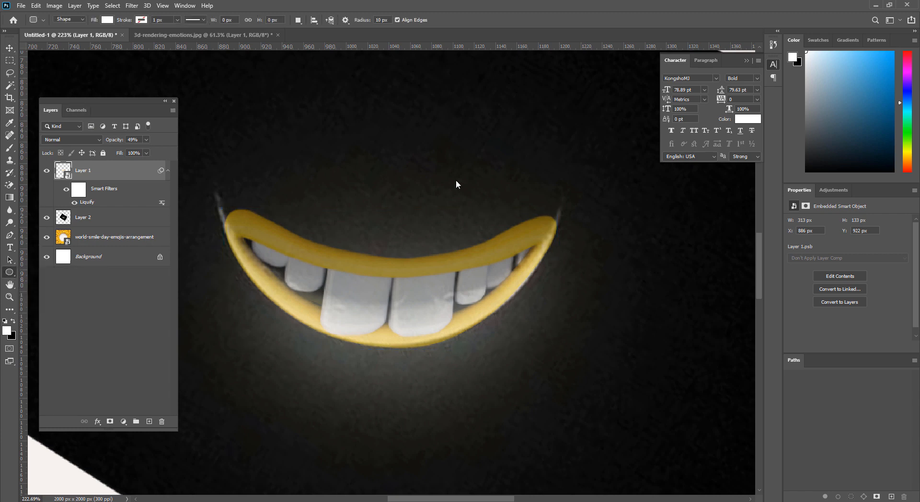
{"action": "left_click_drag", "start_coordinate": [302, 76], "coordinate": [677, 451]}
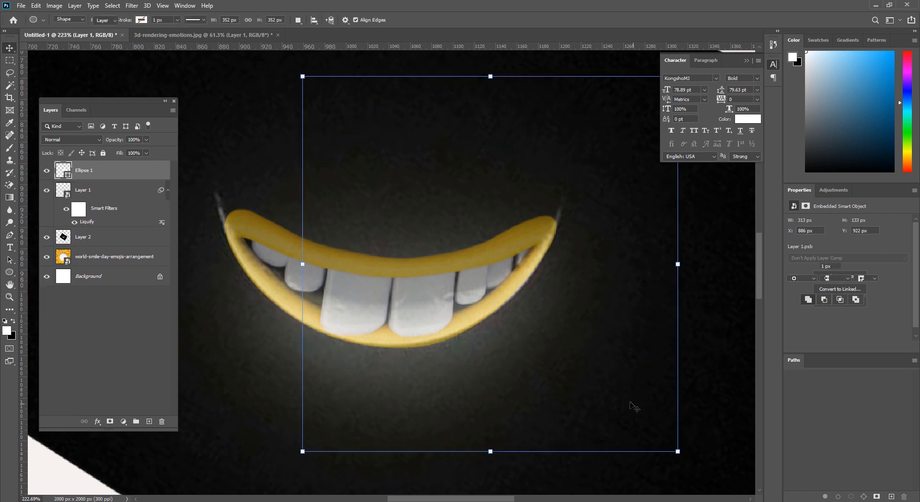
Resize the ellipse to about 414 x 365 px with its lower edge along the upper lip, and align it and the mouth on their horizontal centers
{"action": "key", "text": "v"}
{"action": "left_click_drag", "start_coordinate": [567, 417], "coordinate": [467, 230]}
{"action": "scroll", "coordinate": [642, 207], "scroll_direction": "up", "scroll_amount": 3}
{"action": "left_click_drag", "start_coordinate": [589, 185], "coordinate": [656, 187]}
{"action": "left_click_drag", "start_coordinate": [565, 244], "coordinate": [533, 229]}
{"action": "left_click", "coordinate": [111, 191], "text": "shift"}
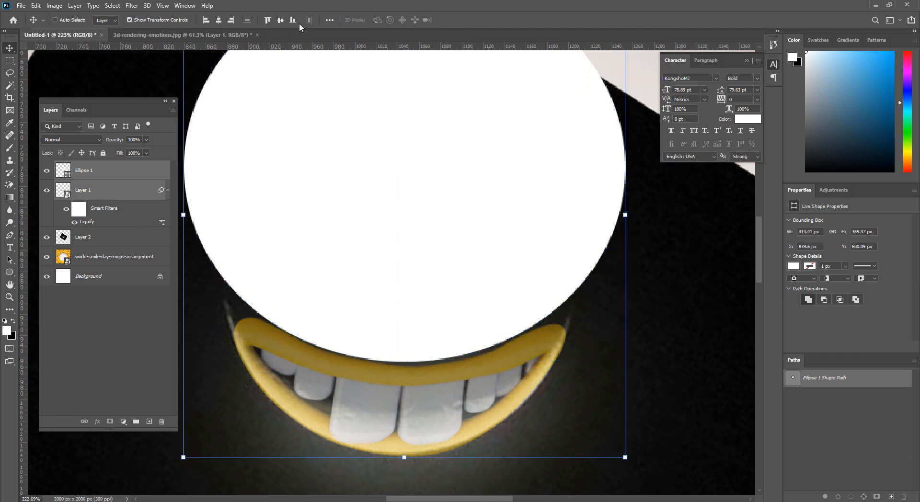
{"action": "left_click", "coordinate": [219, 20]}
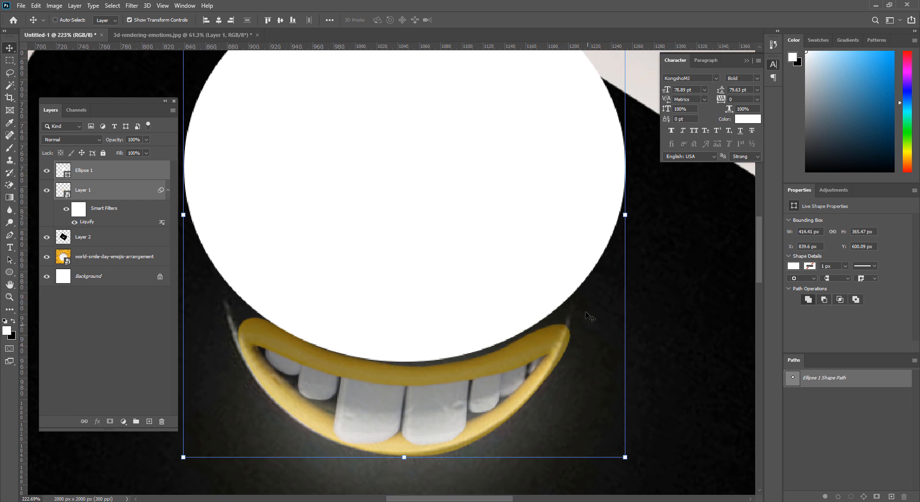
Remove the ellipse's fill and give it a white 1 px stroke
{"action": "left_click", "coordinate": [105, 176]}
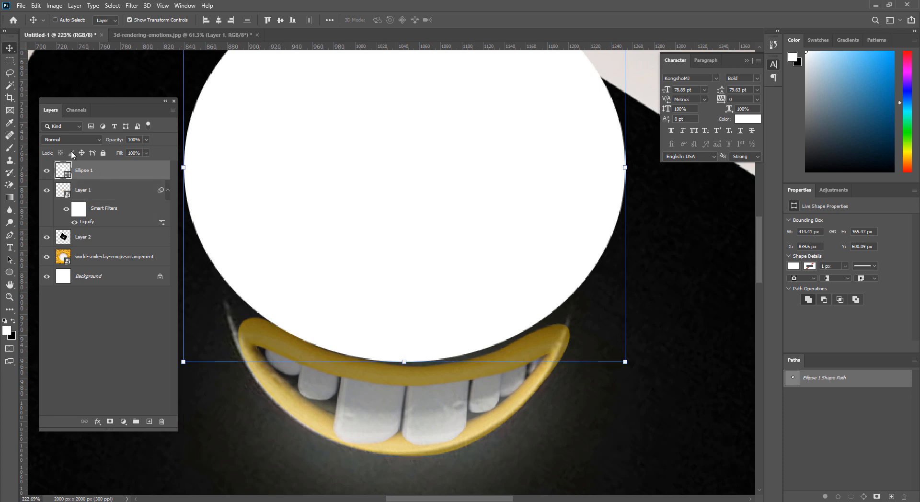
{"action": "left_click", "coordinate": [10, 272]}
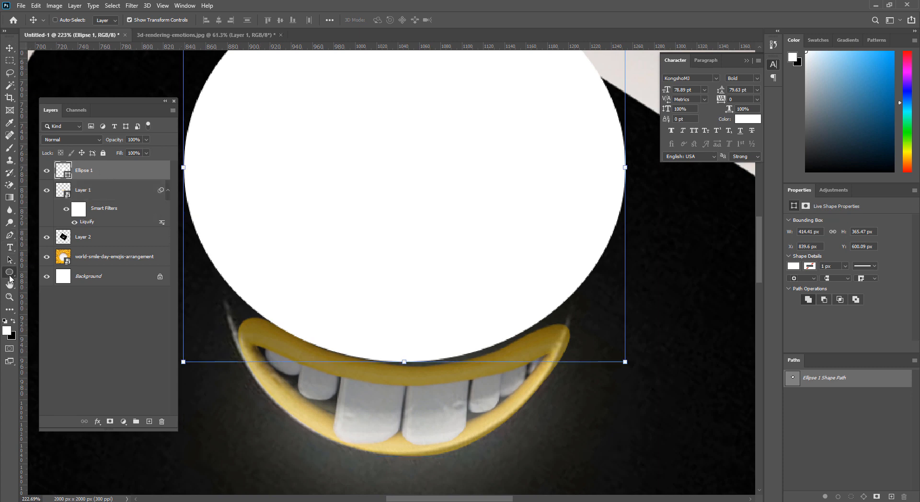
{"action": "left_click", "coordinate": [107, 20]}
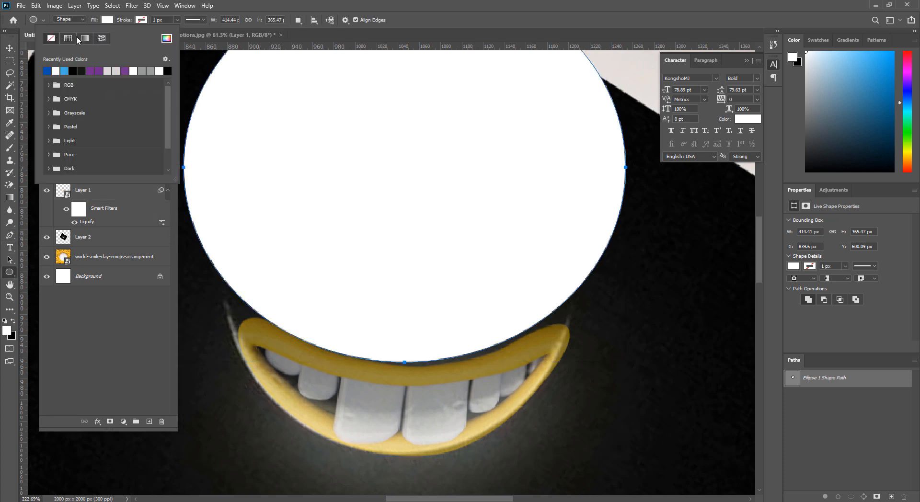
{"action": "left_click", "coordinate": [53, 39]}
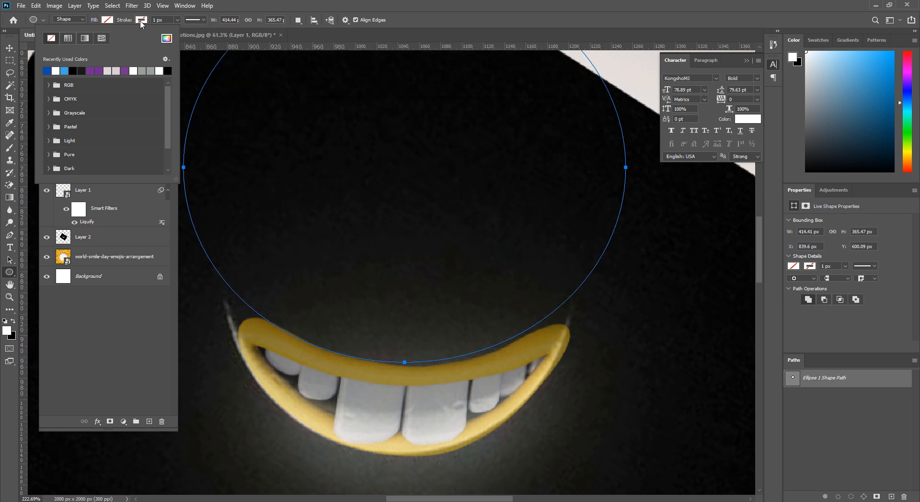
{"action": "left_click", "coordinate": [9, 48]}
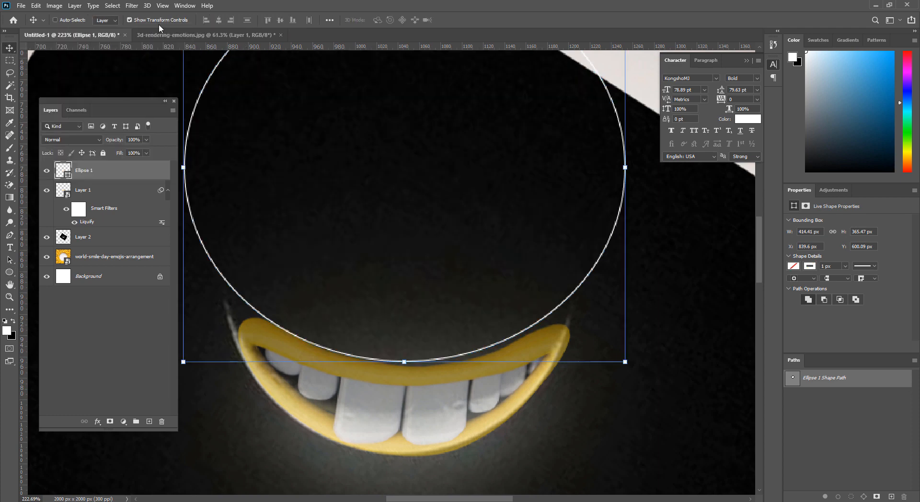
Reopen the mouth layer's Liquify filter and nudge the mouth's upper right corner toward the ellipse outline with brush size 60
{"action": "left_click", "coordinate": [91, 224]}
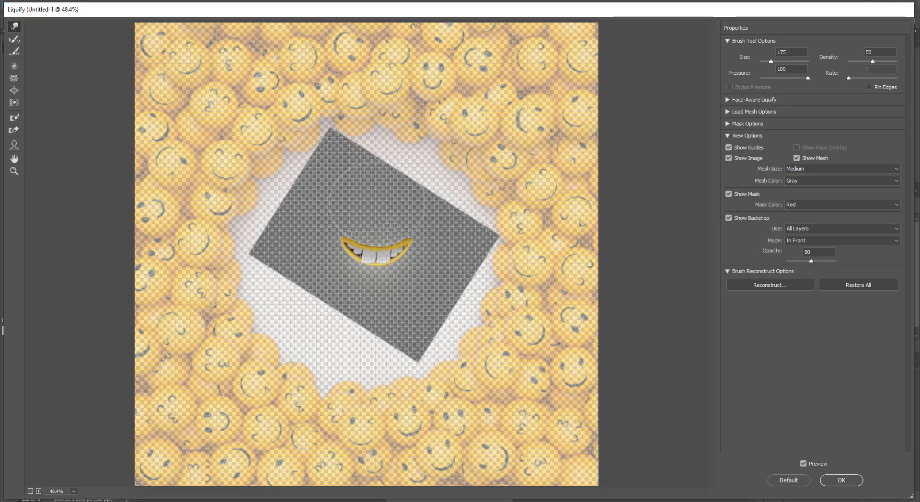
{"action": "key", "text": "ctrl+plus"}
{"action": "key", "text": "ctrl+plus"}
{"action": "key", "text": "ctrl+plus"}
{"action": "key", "text": "ctrl+plus"}
{"action": "key", "text": "ctrl+plus"}
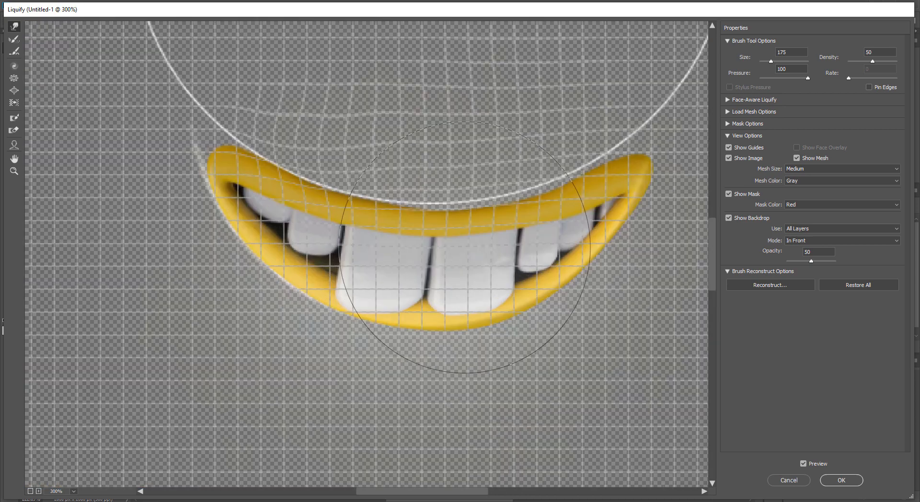
{"action": "scroll", "coordinate": [559, 214], "scroll_direction": "up", "scroll_amount": 2}
{"action": "scroll", "coordinate": [559, 213], "scroll_direction": "right", "scroll_amount": 3}
{"action": "key", "text": "bracketleft"}
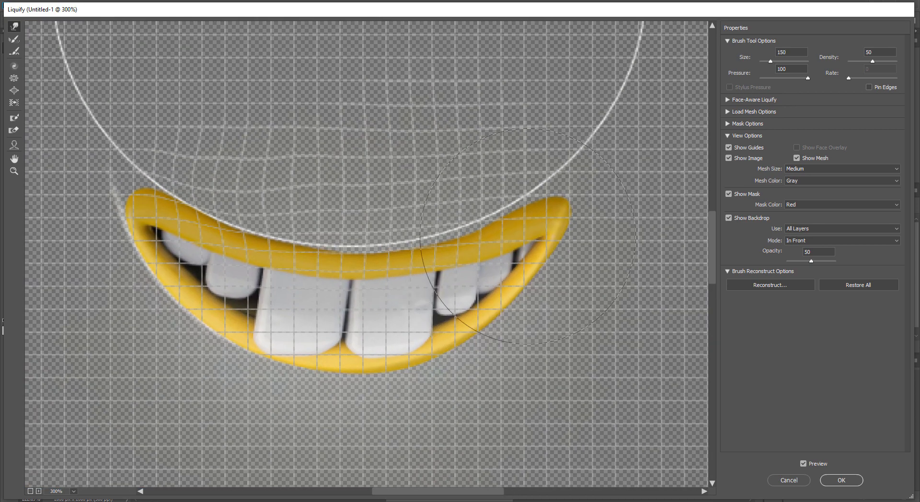
{"action": "key", "text": "bracketleft"}
{"action": "key", "text": "bracketleft"}
{"action": "key", "text": "bracketleft"}
{"action": "key", "text": "bracketleft"}
{"action": "key", "text": "bracketleft"}
{"action": "key", "text": "bracketleft"}
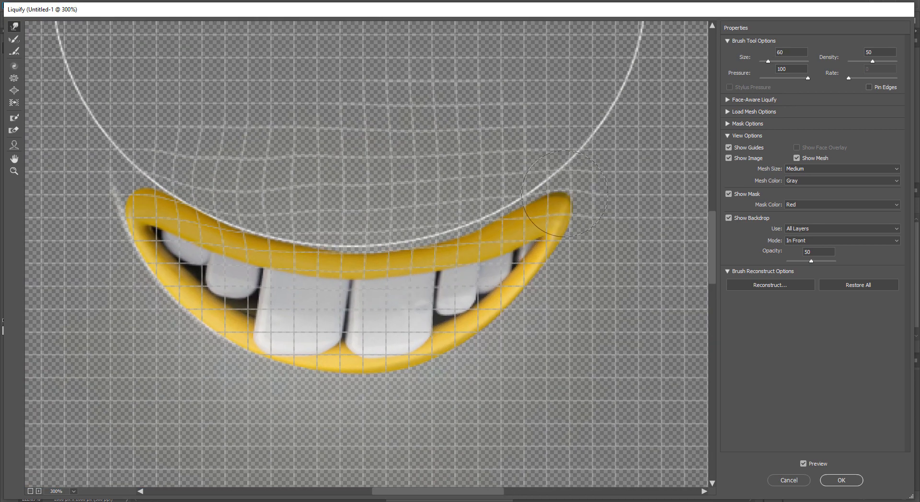
Push the right half of the upper lip up to the ellipse outline with brush sizes 70 to 100 and apply the Liquify filter
{"action": "key", "text": "bracketright"}
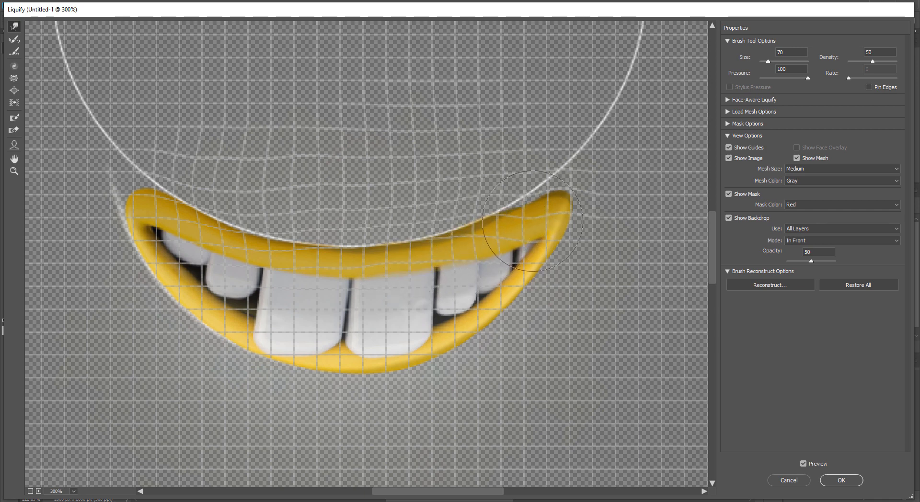
{"action": "mouse_move", "coordinate": [558, 216]}
{"action": "left_mouse_down"}
{"action": "mouse_move", "coordinate": [556, 208]}
{"action": "mouse_move", "coordinate": [532, 208]}
{"action": "mouse_move", "coordinate": [540, 201]}
{"action": "left_mouse_up"}
{"action": "key", "text": "bracketright"}
{"action": "key", "text": "bracketright"}
{"action": "key", "text": "bracketright"}
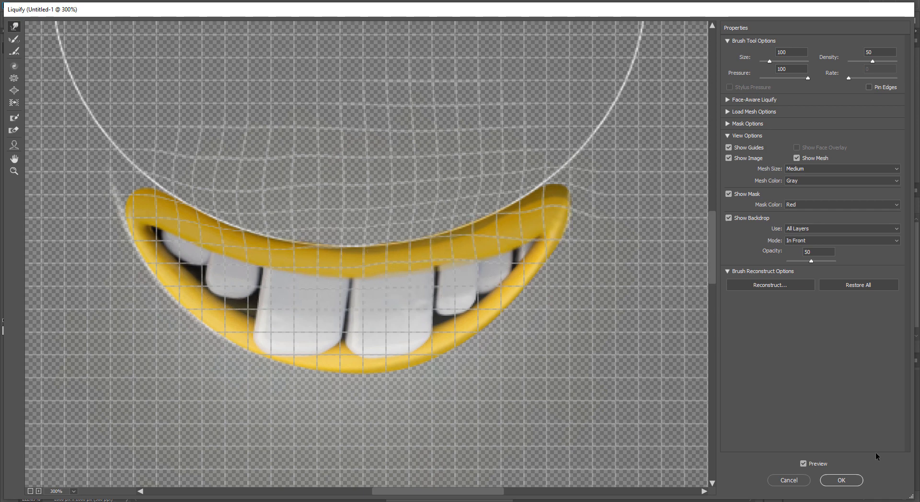
{"action": "left_click", "coordinate": [852, 482]}
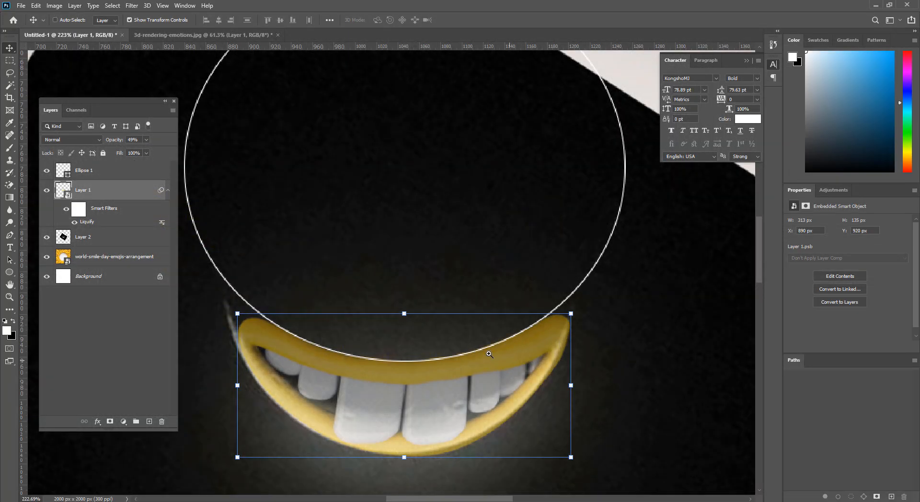
Restore the mouth layer's opacity to 100% and hide the ellipse to check the lip shape
{"action": "left_click_drag", "start_coordinate": [148, 152], "coordinate": [301, 158]}
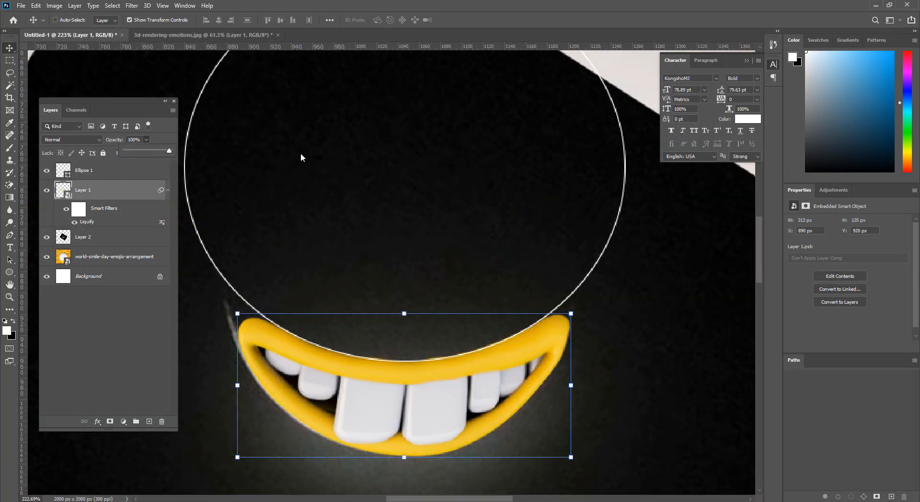
{"action": "left_click", "coordinate": [46, 170]}
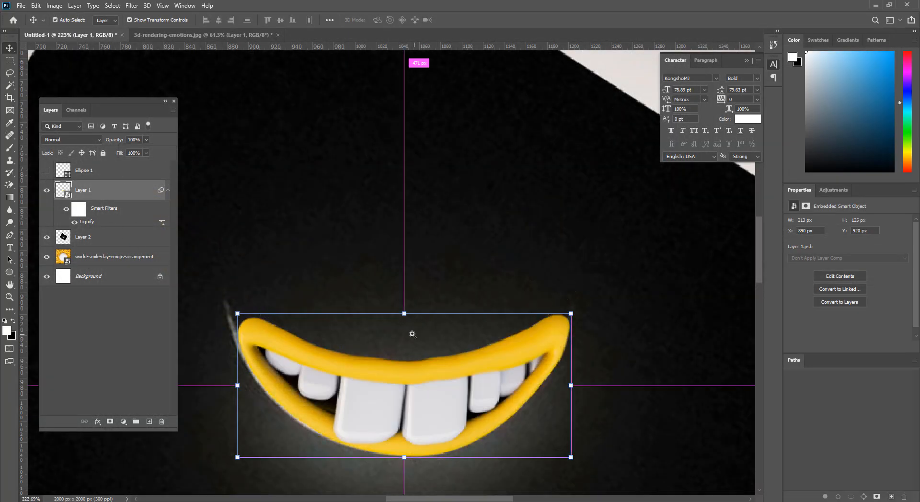
{"action": "scroll", "coordinate": [410, 328], "scroll_direction": "down", "scroll_amount": 5}
{"action": "scroll", "coordinate": [423, 373], "scroll_direction": "up", "scroll_amount": 5}
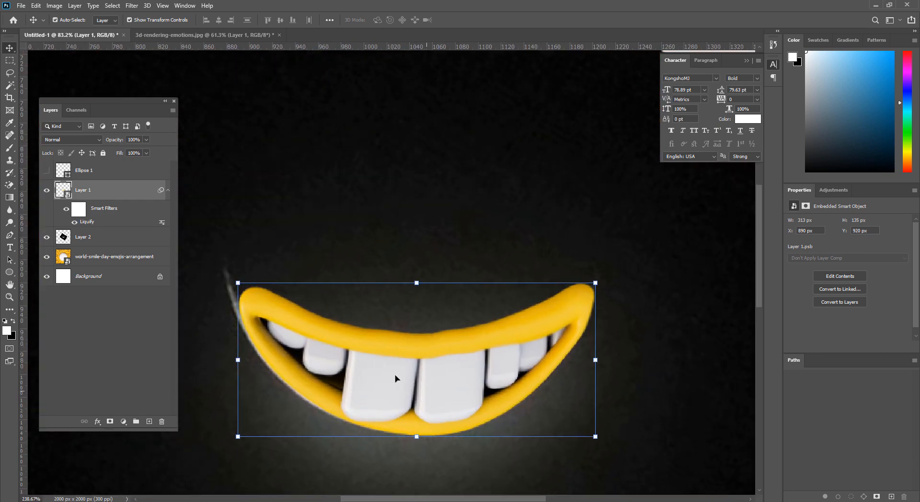
Mask the ellipse's area out of the mouth layer, and hide the ellipse and moon layers
{"action": "left_click", "coordinate": [69, 168], "text": "ctrl"}
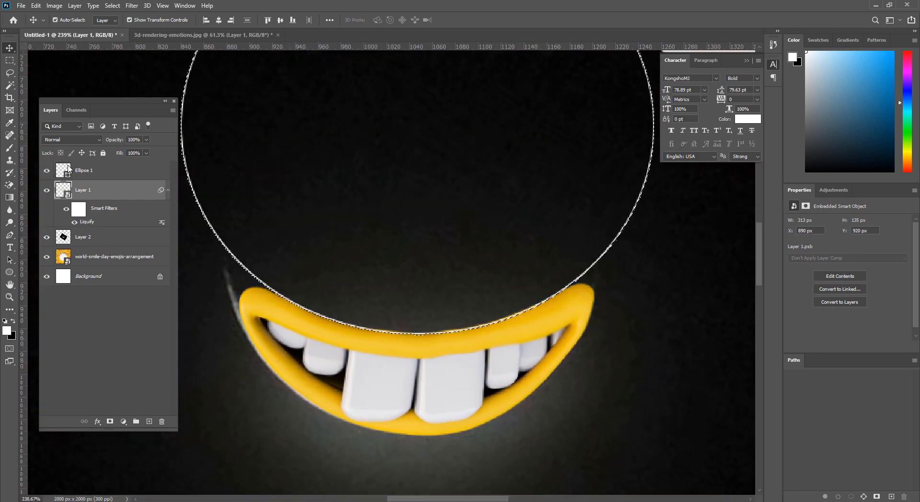
{"action": "left_click", "coordinate": [111, 421]}
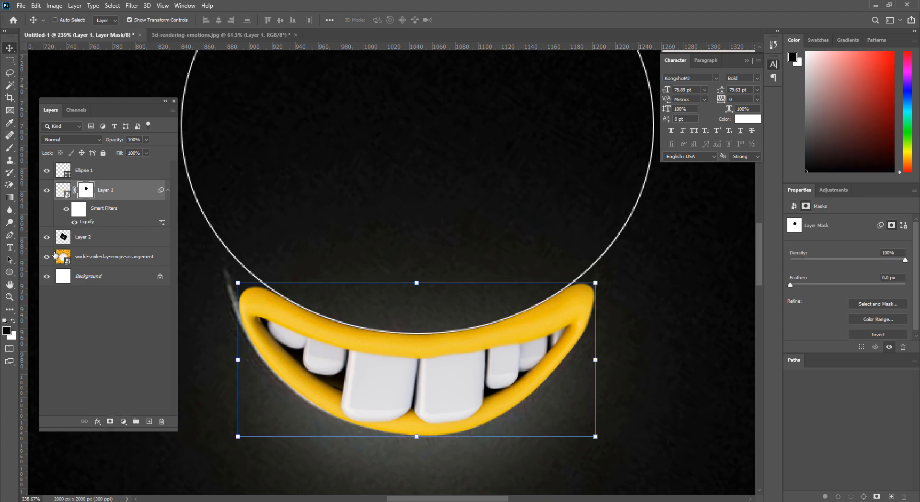
{"action": "left_click", "coordinate": [47, 170]}
{"action": "left_click_drag", "start_coordinate": [365, 342], "coordinate": [307, 352]}
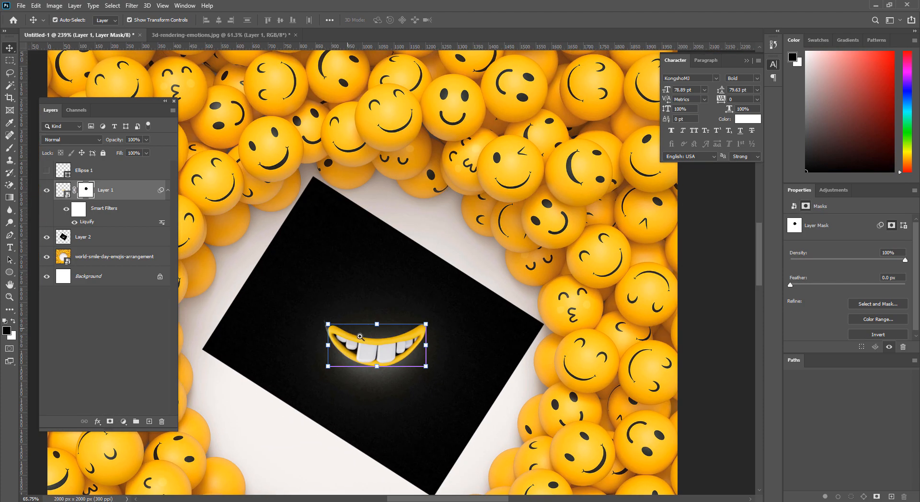
{"action": "left_click_drag", "start_coordinate": [375, 368], "coordinate": [406, 323]}
{"action": "left_click", "coordinate": [45, 236]}
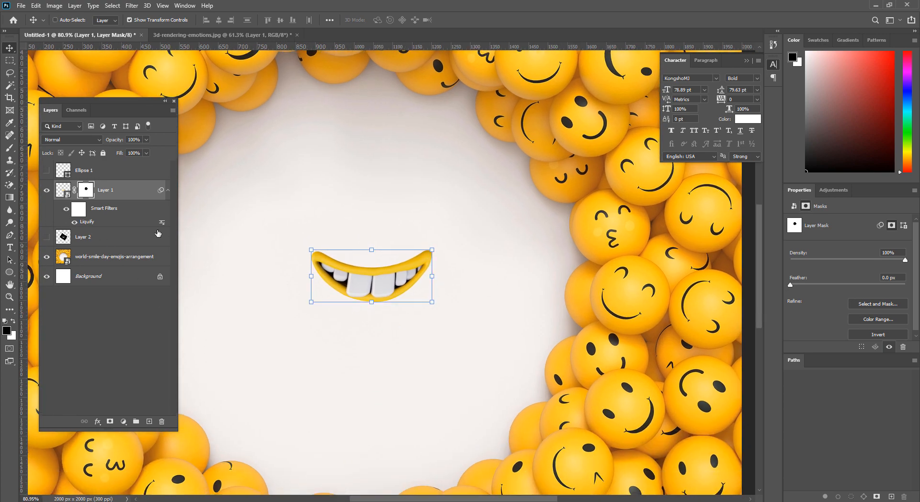
Duplicate the mouth layer and convert the copy to a smart object, keeping the original hidden
{"action": "key", "text": "ctrl+j"}
{"action": "key", "text": "x"}
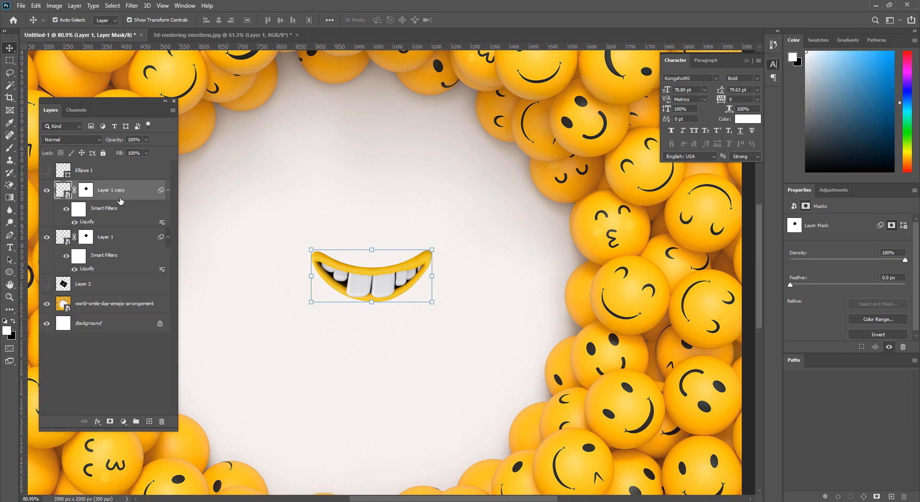
{"action": "right_click", "coordinate": [117, 194]}
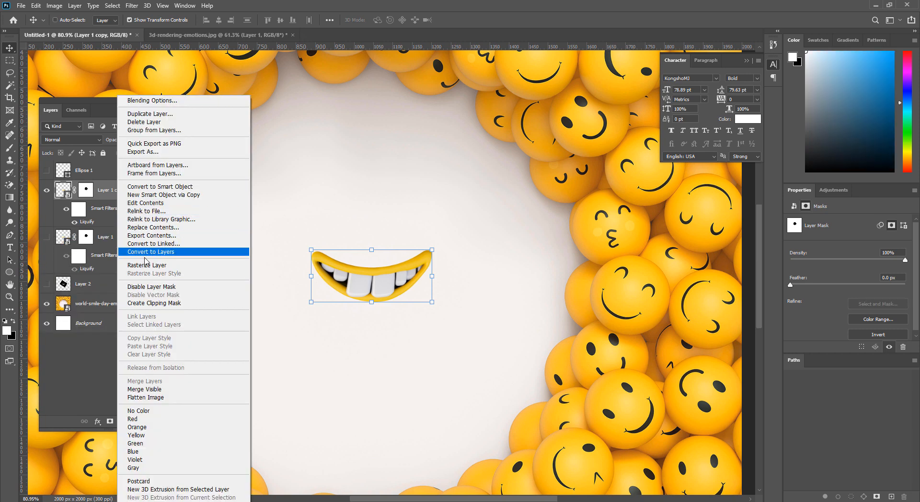
{"action": "left_click", "coordinate": [152, 188]}
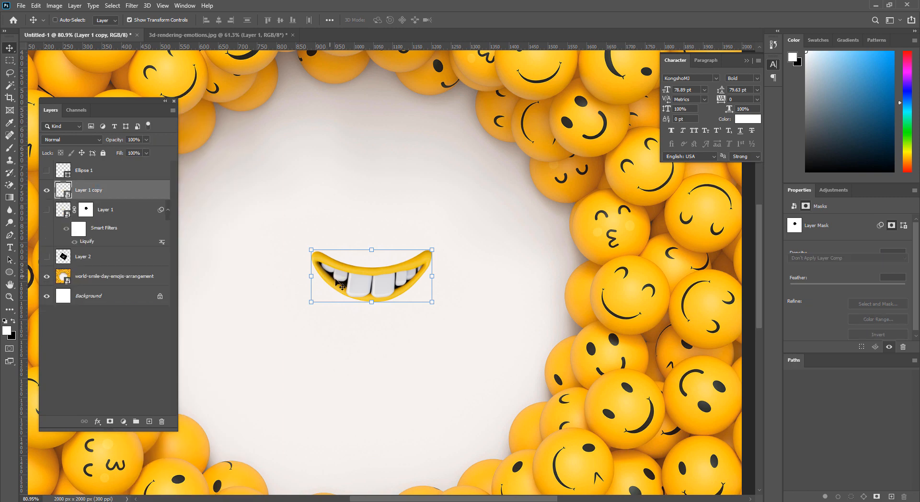
Scale the mouth copy up proportionally to about 178%
{"action": "scroll", "coordinate": [372, 314], "scroll_direction": "down", "scroll_amount": 3}
{"action": "left_click_drag", "start_coordinate": [397, 252], "coordinate": [399, 219]}
{"action": "scroll", "coordinate": [370, 265], "scroll_direction": "down", "scroll_amount": 4}
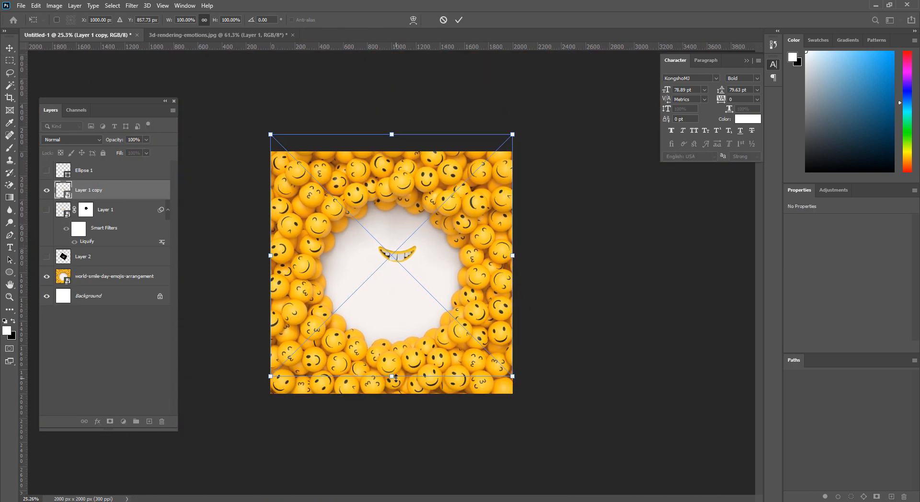
{"action": "left_click_drag", "start_coordinate": [395, 378], "coordinate": [383, 464]}
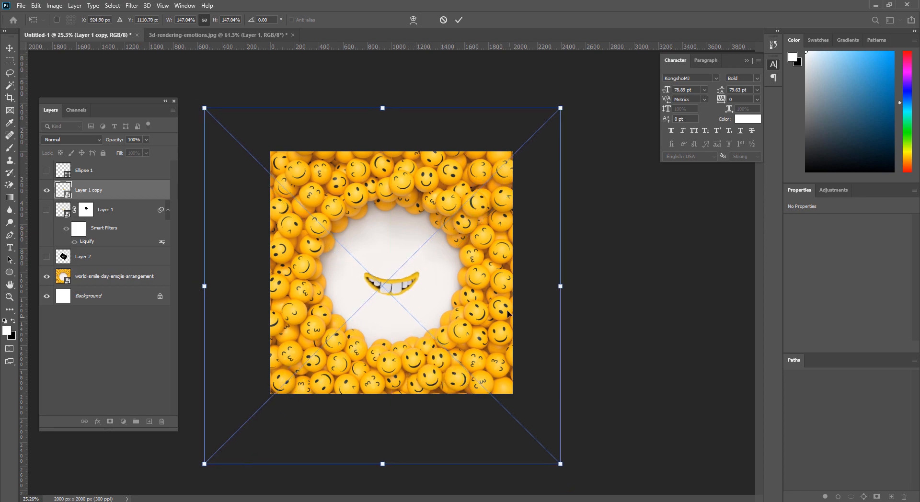
{"action": "left_click_drag", "start_coordinate": [561, 287], "coordinate": [637, 287]}
{"action": "left_click_drag", "start_coordinate": [412, 263], "coordinate": [458, 341]}
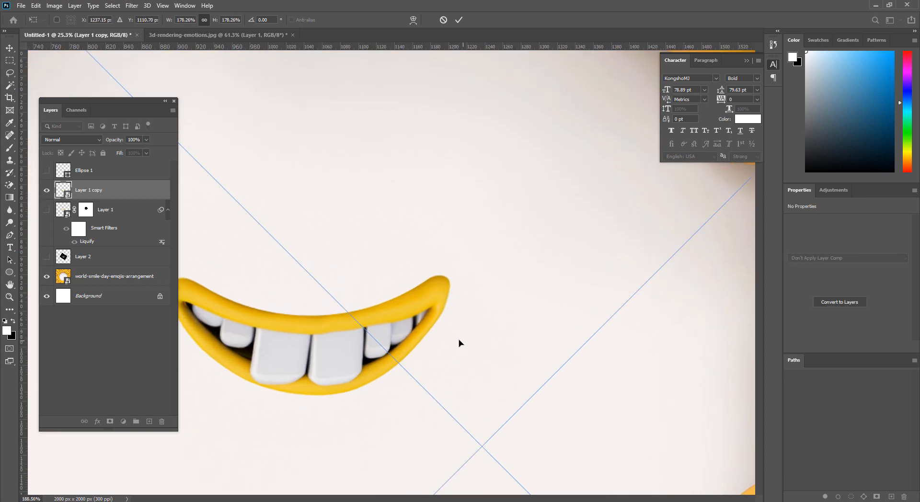
Move the enlarged mouth to the middle of the emoji ring, slightly above its centre, and apply the transform
{"action": "key", "text": "ctrl+minus"}
{"action": "key", "text": "ctrl+minus"}
{"action": "key", "text": "ctrl+minus"}
{"action": "key", "text": "ctrl+minus"}
{"action": "left_click_drag", "start_coordinate": [436, 299], "coordinate": [378, 288]}
{"action": "key", "text": "Return"}
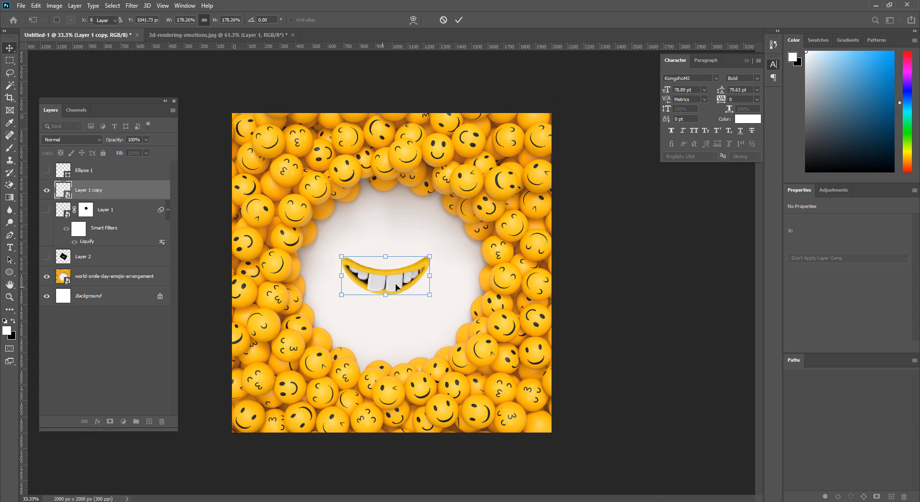
{"action": "scroll", "coordinate": [390, 280], "scroll_direction": "up", "scroll_amount": 3}
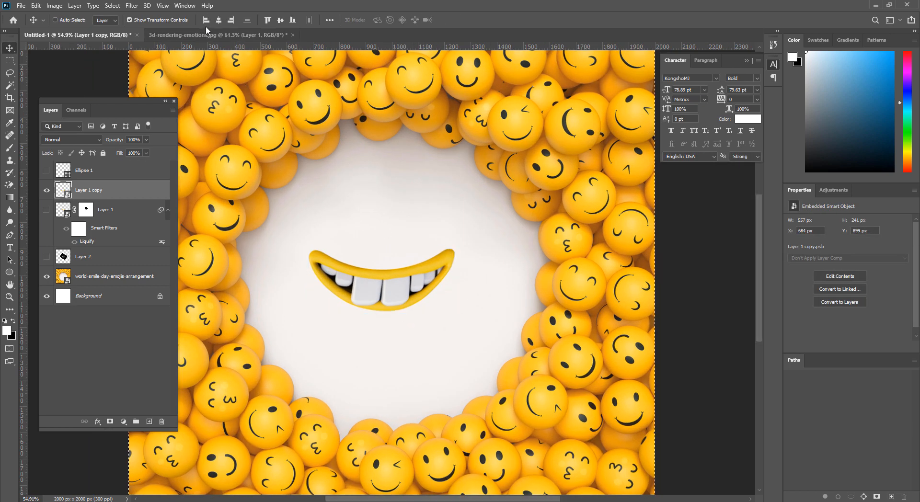
{"action": "mouse_move", "coordinate": [396, 295]}
{"action": "left_mouse_down"}
{"action": "mouse_move", "coordinate": [407, 290]}
{"action": "mouse_move", "coordinate": [393, 280]}
{"action": "left_mouse_up"}
{"action": "scroll", "coordinate": [417, 288], "scroll_direction": "up", "scroll_amount": 1}
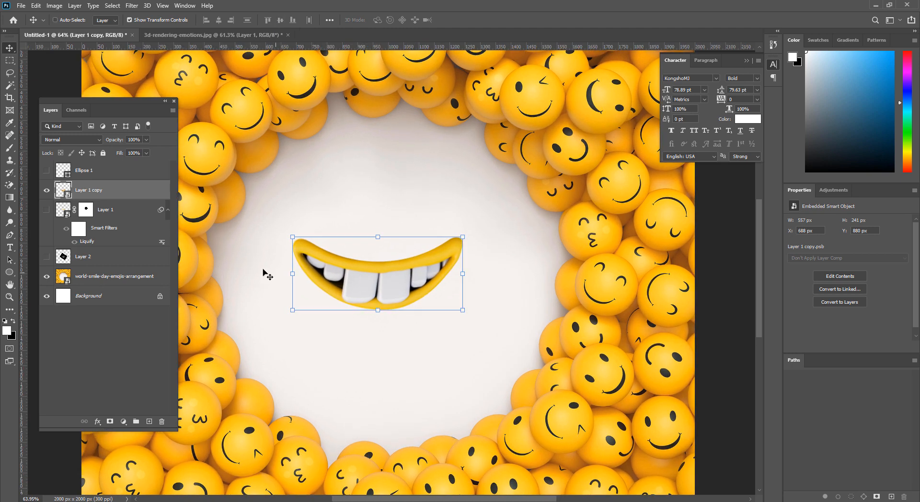
{"action": "right_click", "coordinate": [124, 186]}
{"action": "left_click", "coordinate": [184, 101]}
{"action": "left_click_drag", "start_coordinate": [416, 299], "coordinate": [428, 282]}
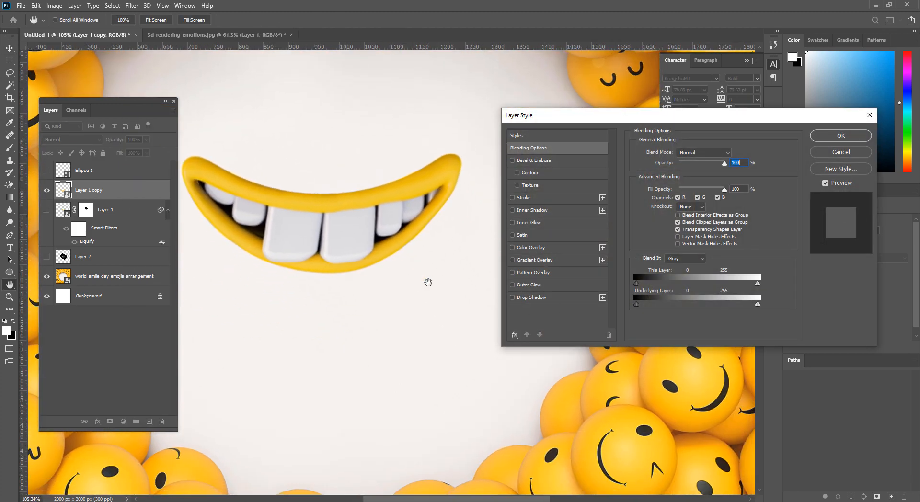
{"action": "left_click", "coordinate": [841, 152]}
Add a black Multiply drop shadow to the mouth copy with 49% opacity, 129° angle, 7 px distance and 10 px size
{"action": "right_click", "coordinate": [143, 190]}
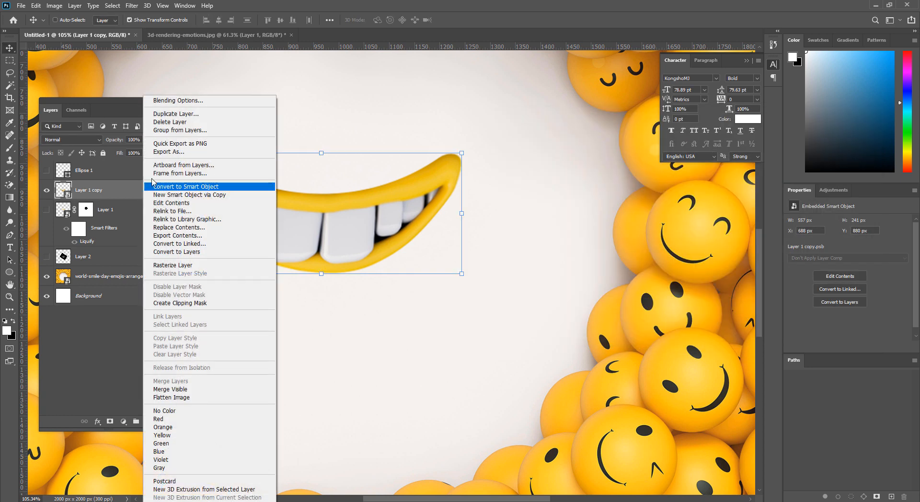
{"action": "left_click", "coordinate": [189, 100]}
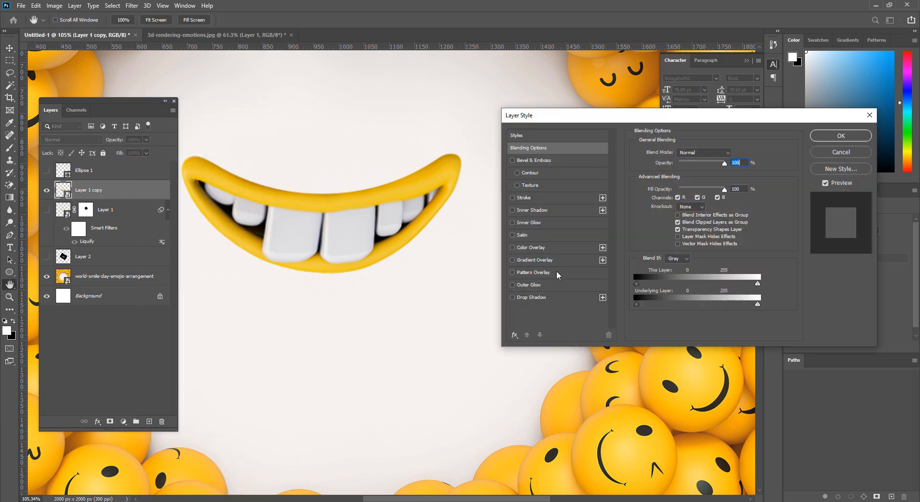
{"action": "left_click", "coordinate": [548, 296]}
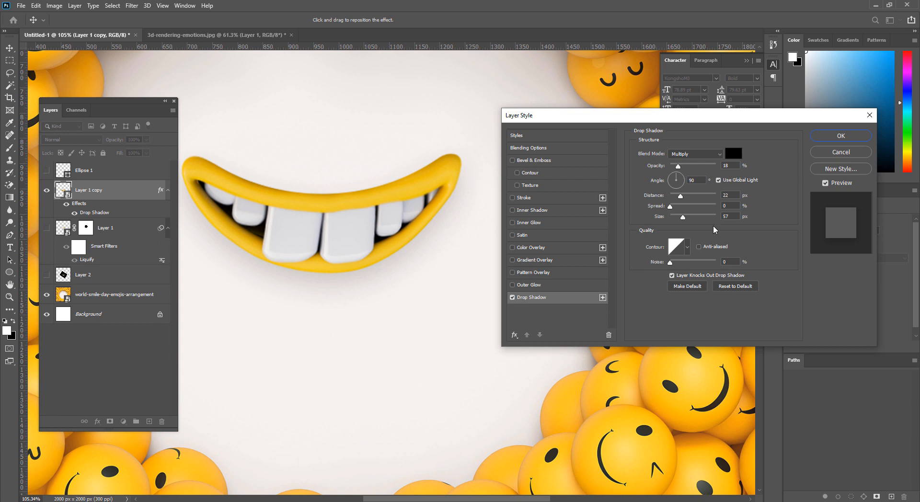
{"action": "left_click_drag", "start_coordinate": [678, 166], "coordinate": [719, 166]}
{"action": "left_click_drag", "start_coordinate": [684, 218], "coordinate": [670, 217]}
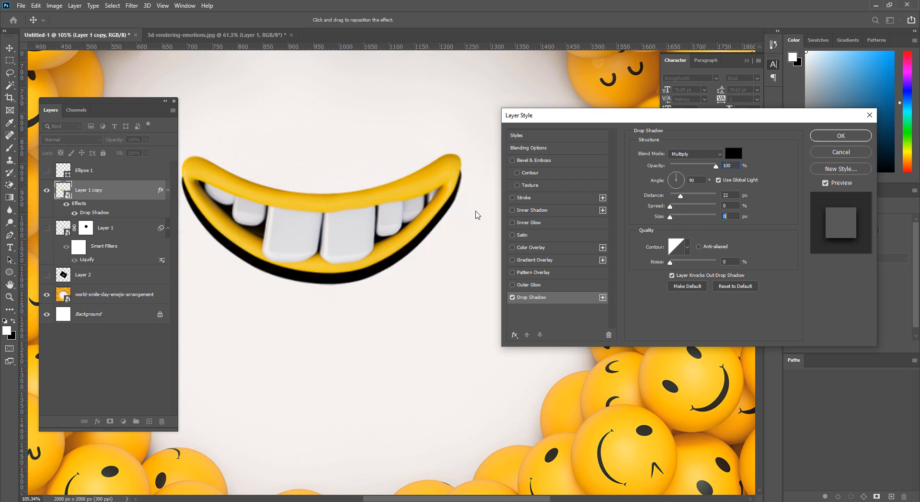
{"action": "left_click_drag", "start_coordinate": [445, 238], "coordinate": [445, 225]}
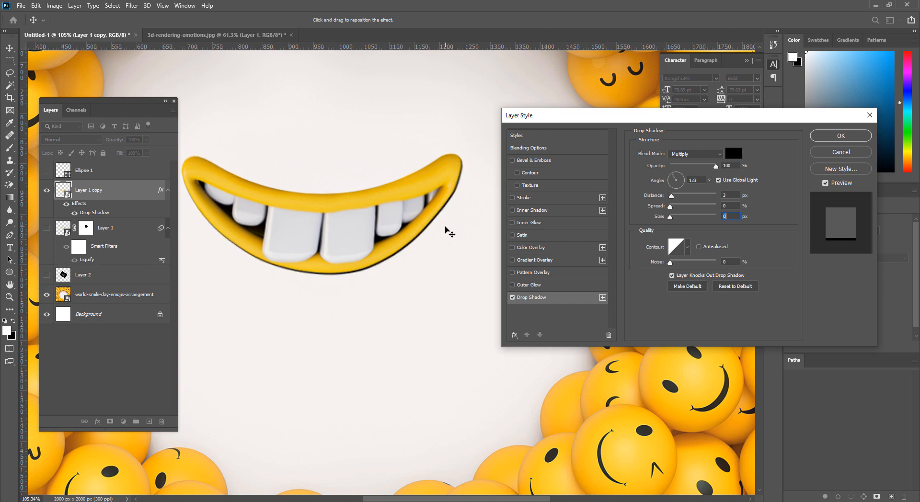
{"action": "left_click_drag", "start_coordinate": [672, 217], "coordinate": [676, 217]}
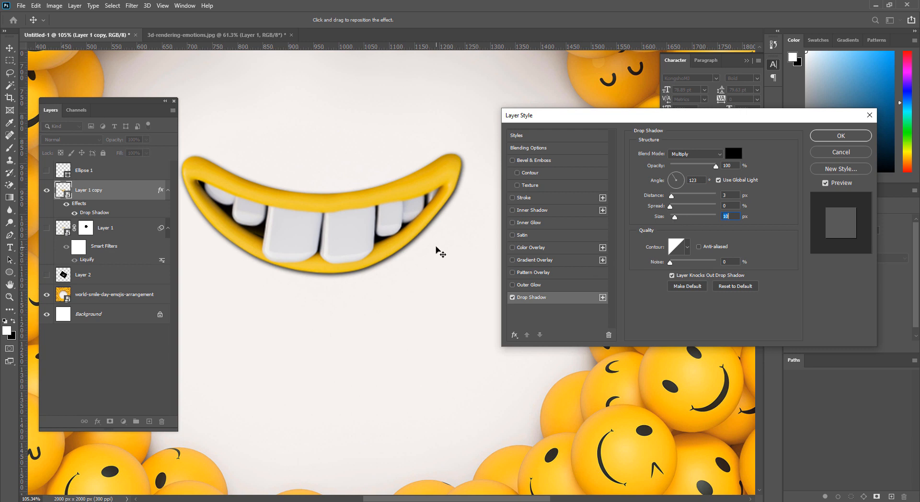
{"action": "left_click_drag", "start_coordinate": [438, 247], "coordinate": [437, 249]}
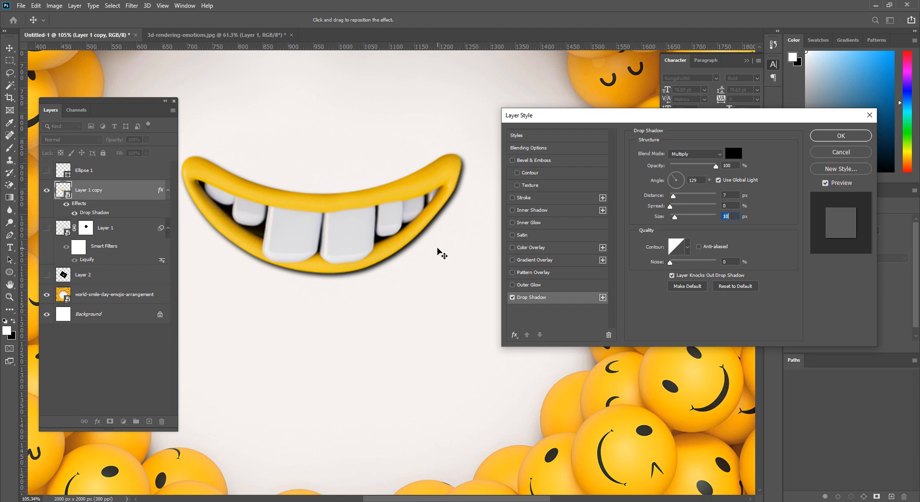
{"action": "left_click_drag", "start_coordinate": [716, 166], "coordinate": [699, 166]}
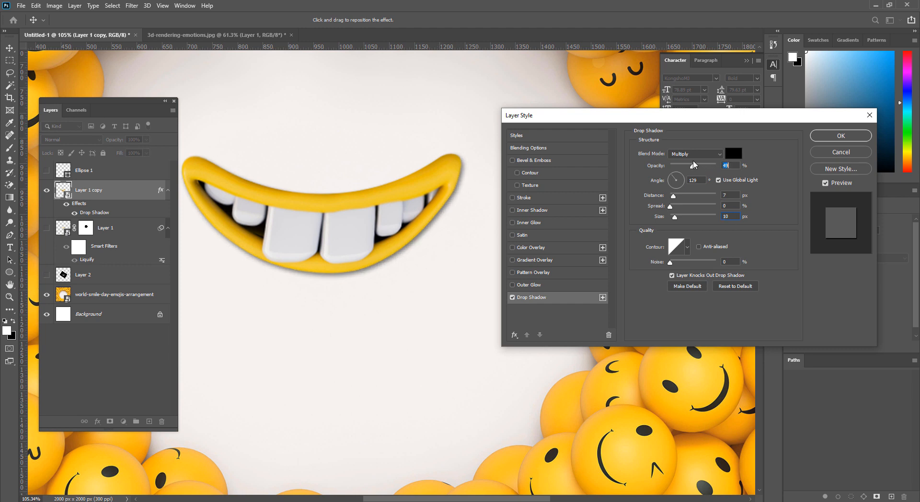
Add a second drop shadow without global light: 18% opacity, 138° angle, 24 px distance and 43 px size, and apply the layer style
{"action": "left_click", "coordinate": [603, 298]}
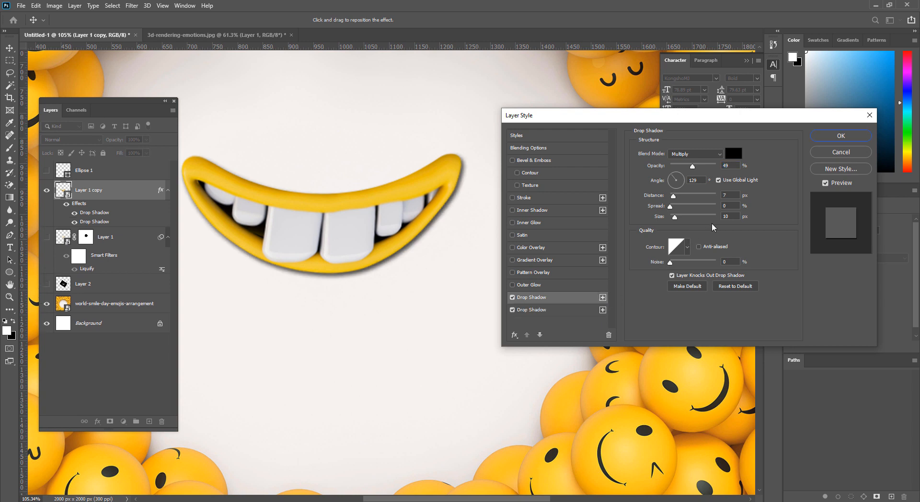
{"action": "left_click", "coordinate": [719, 180]}
{"action": "left_click_drag", "start_coordinate": [470, 277], "coordinate": [478, 281]}
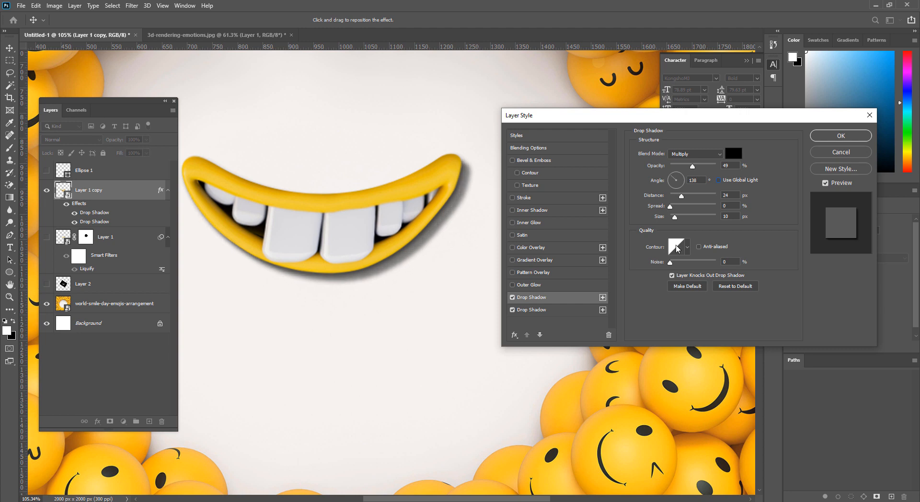
{"action": "left_click_drag", "start_coordinate": [675, 217], "coordinate": [681, 219]}
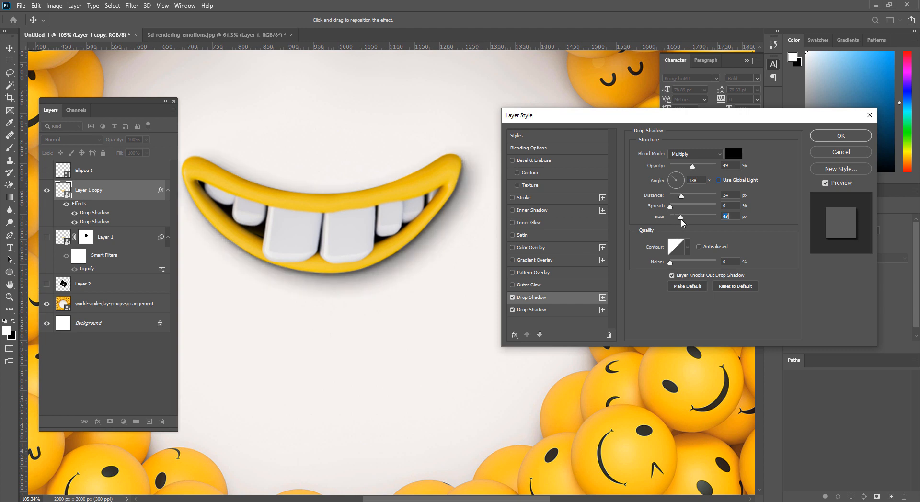
{"action": "left_click_drag", "start_coordinate": [692, 169], "coordinate": [681, 168]}
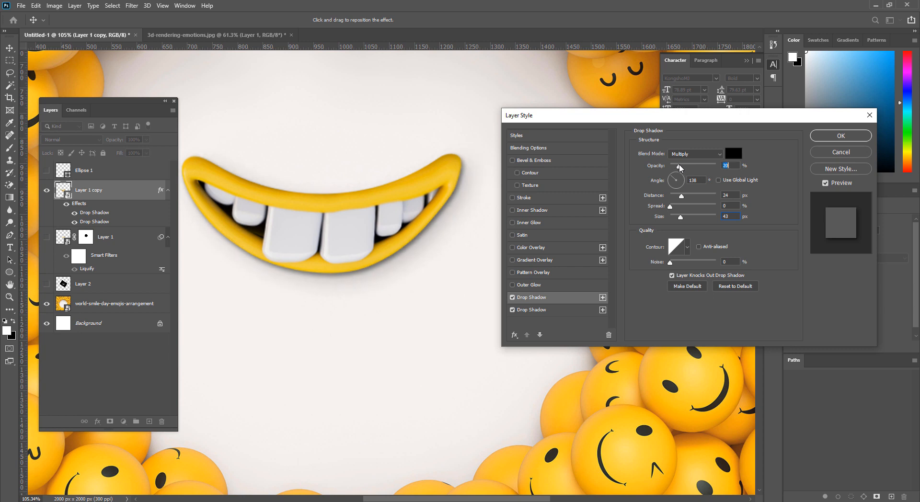
{"action": "left_click", "coordinate": [830, 139]}
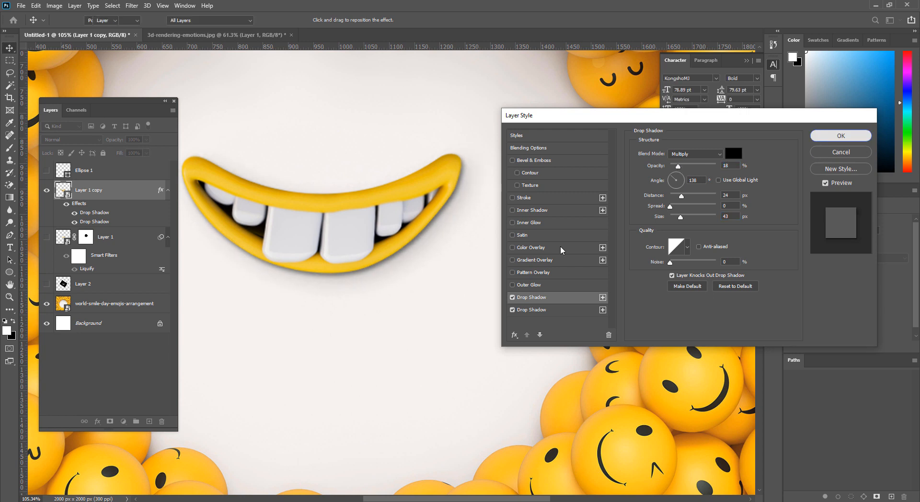
Show Ellipse 1, scale it to about 135% over the mouth's lower outline, and nudge it 1 px left and up
{"action": "left_click", "coordinate": [10, 60]}
{"action": "key", "text": "ctrl+0"}
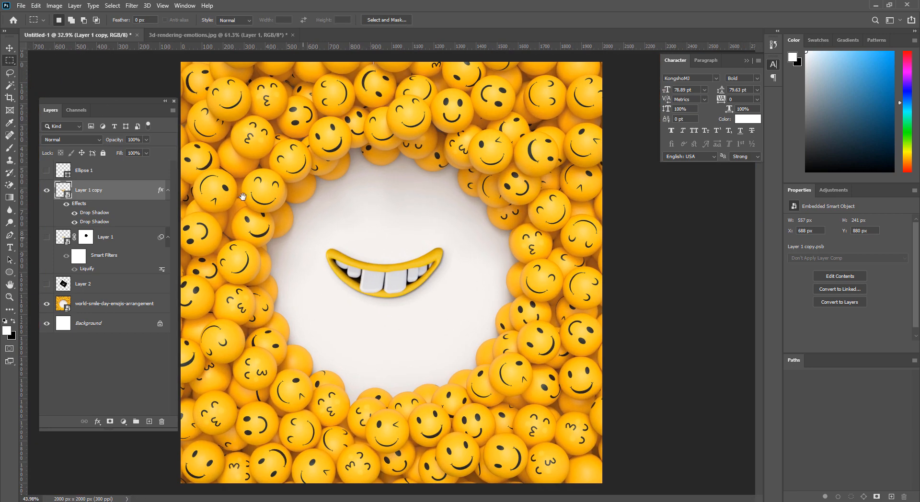
{"action": "left_click", "coordinate": [9, 48]}
{"action": "scroll", "coordinate": [391, 227], "scroll_direction": "up", "scroll_amount": 3}
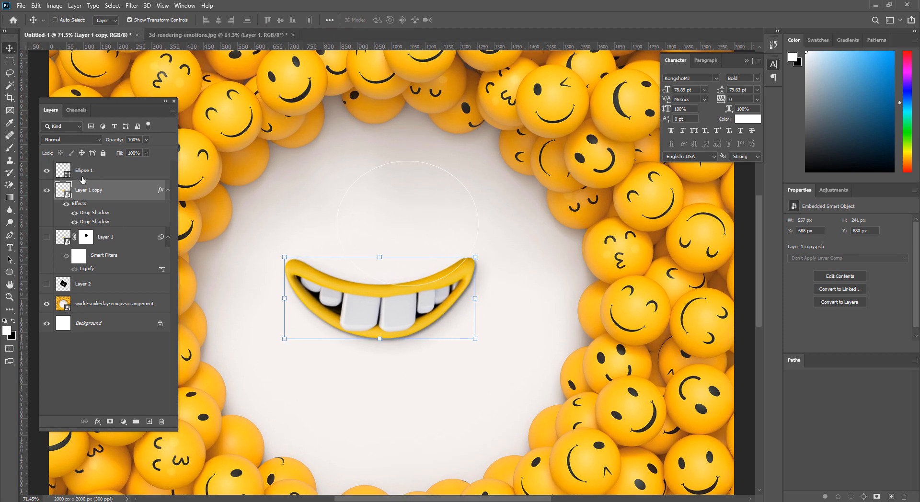
{"action": "left_click_drag", "start_coordinate": [427, 243], "coordinate": [405, 299]}
{"action": "left_click_drag", "start_coordinate": [387, 208], "coordinate": [408, 206]}
{"action": "left_click_drag", "start_coordinate": [380, 162], "coordinate": [379, 168]}
{"action": "scroll", "coordinate": [386, 297], "scroll_direction": "up", "scroll_amount": 5}
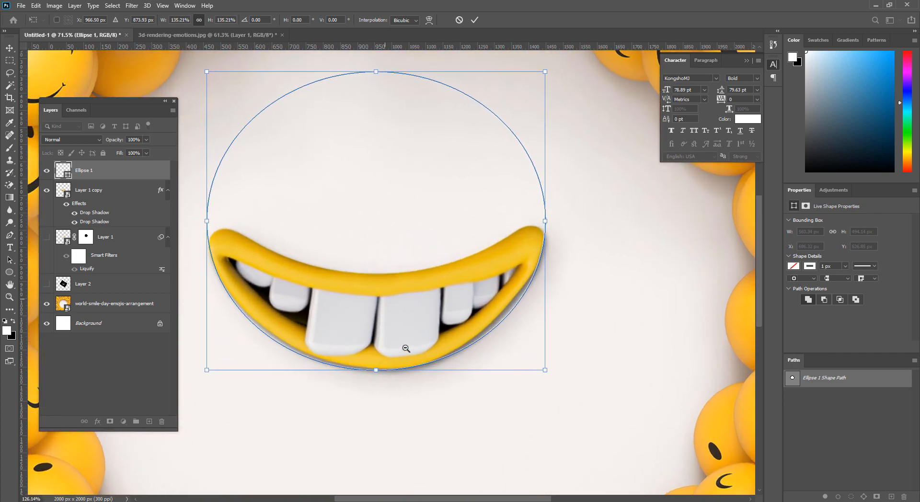
{"action": "key", "text": "Return"}
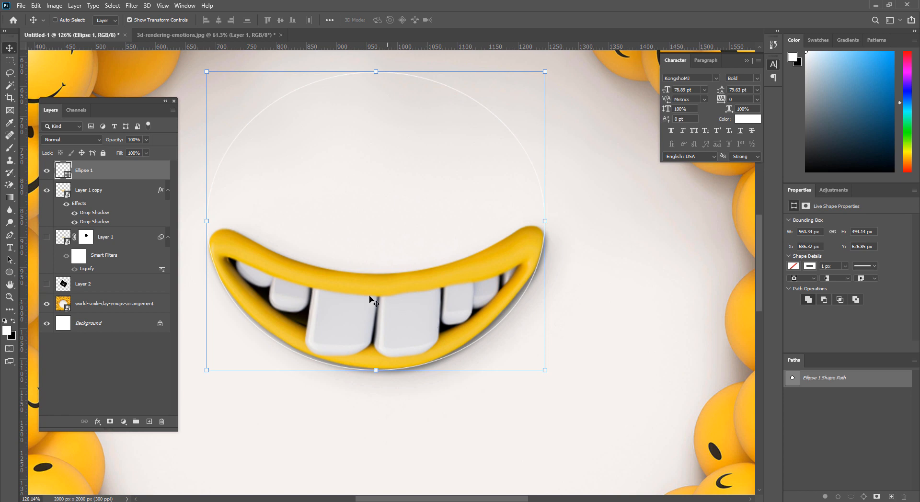
{"action": "key", "text": "Left"}
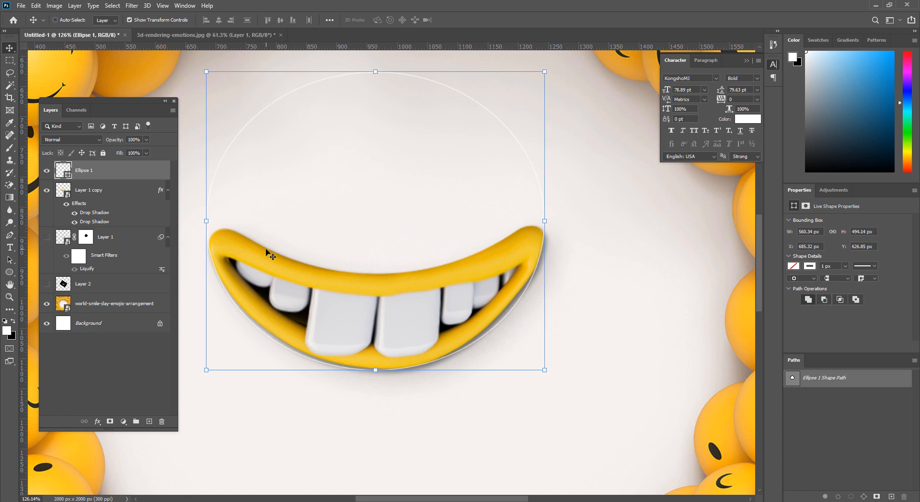
{"action": "key", "text": "Up"}
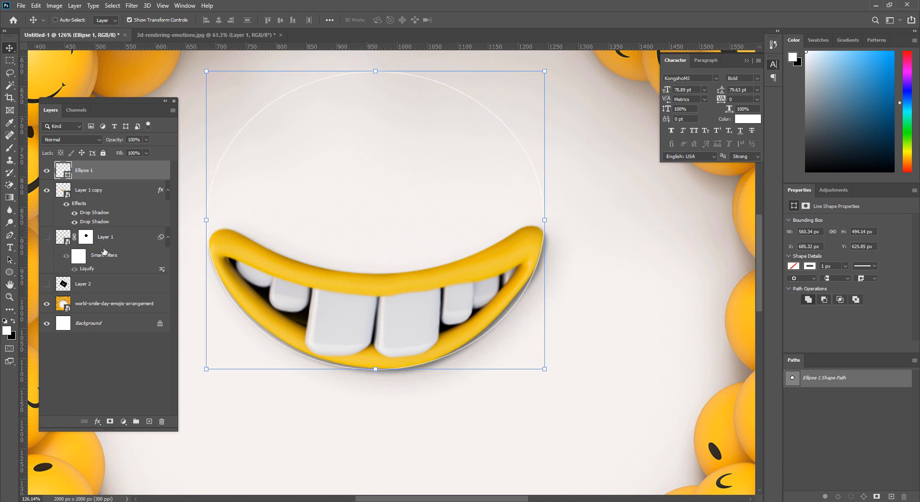
{"action": "left_click", "coordinate": [94, 190]}
{"action": "left_click", "coordinate": [132, 6]}
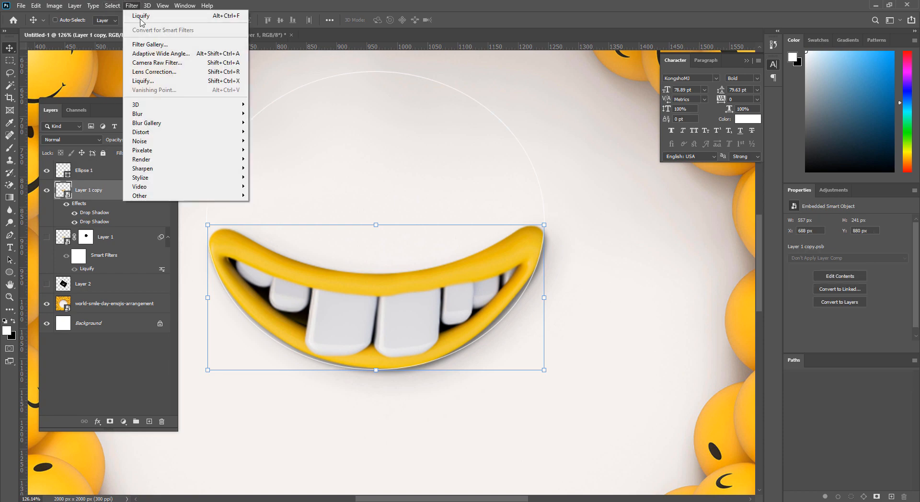
{"action": "left_click", "coordinate": [143, 81]}
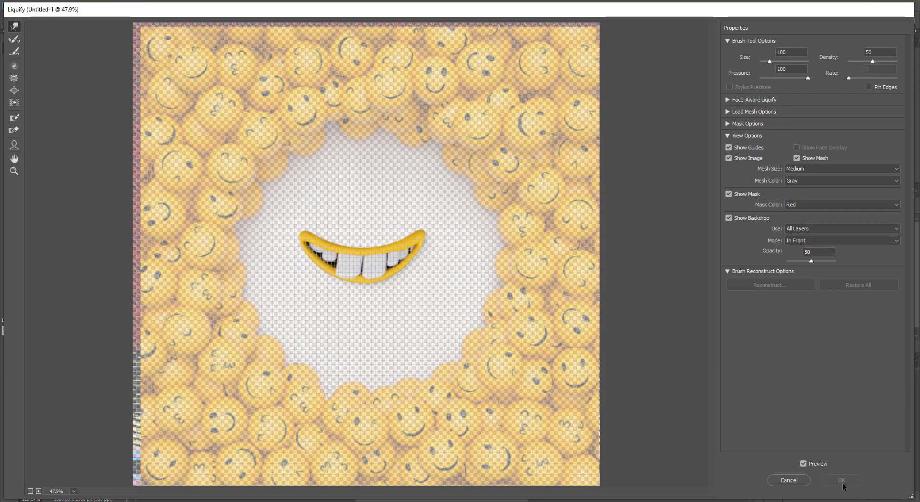
{"action": "left_click", "coordinate": [842, 481]}
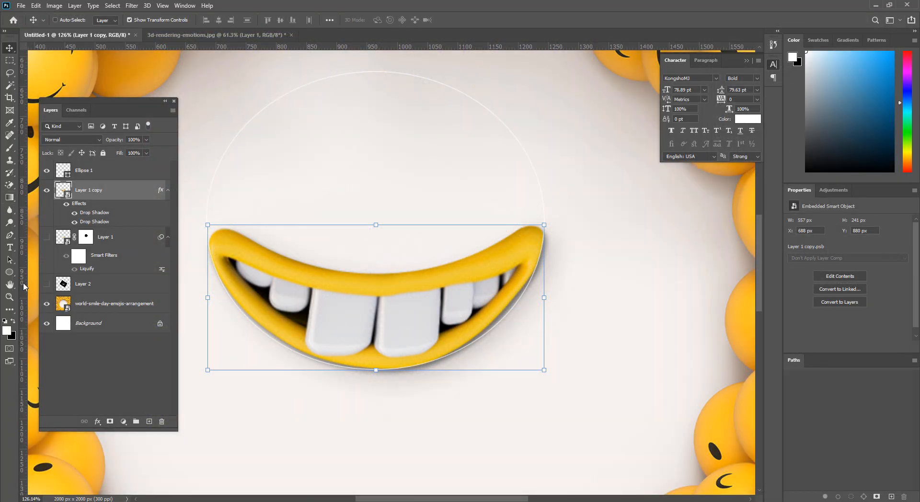
Change Ellipse 1's 1 px stroke color to purple
{"action": "left_click", "coordinate": [10, 272]}
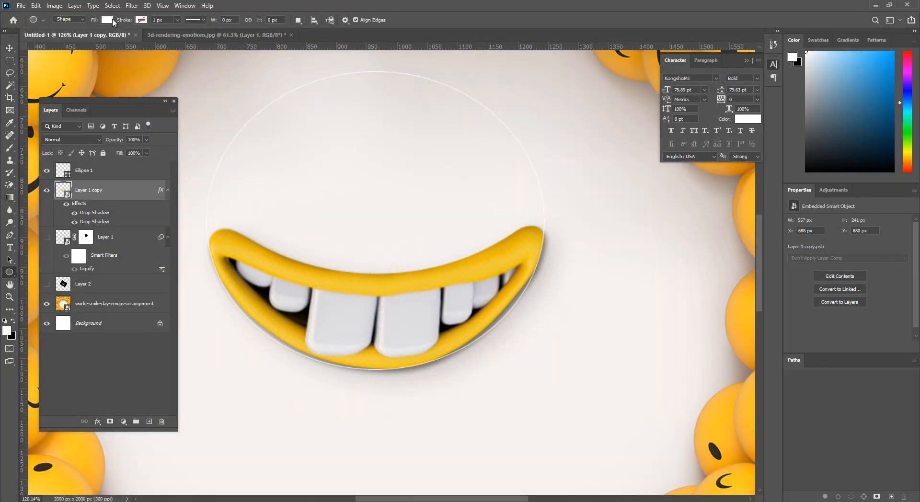
{"action": "left_click", "coordinate": [84, 170]}
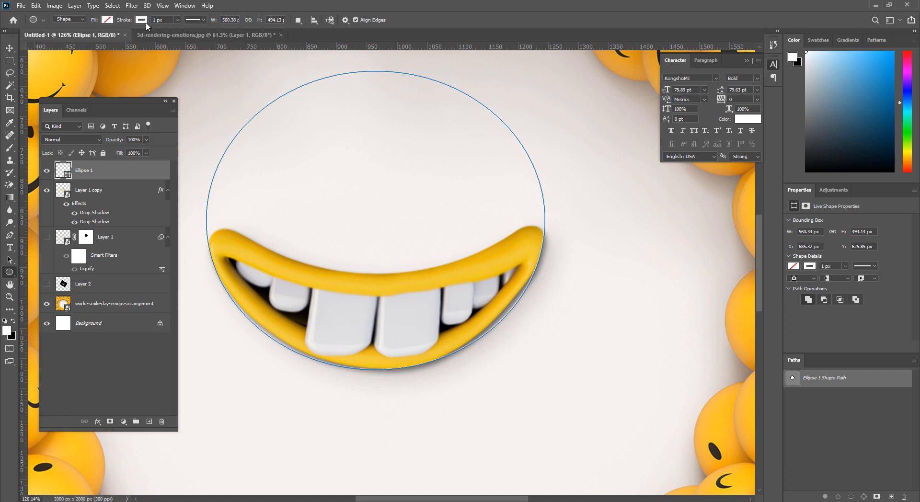
{"action": "left_click", "coordinate": [108, 20]}
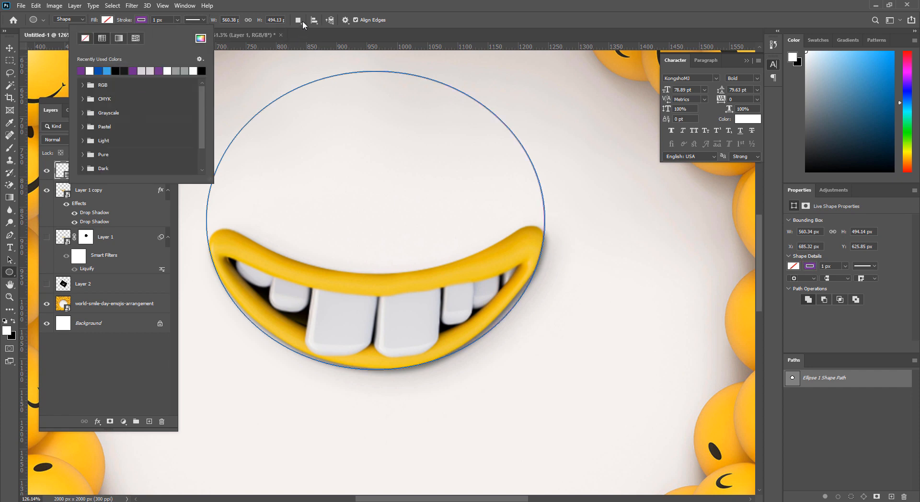
{"action": "left_click", "coordinate": [311, 7]}
{"action": "left_click", "coordinate": [12, 61]}
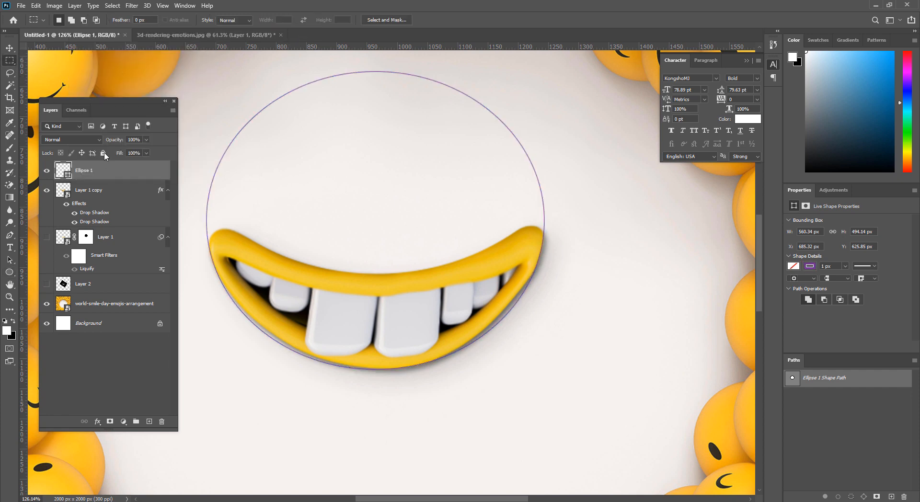
Open the mouth copy (Layer 1 copy) in the Liquify filter and set the warp brush size to 250
{"action": "left_click", "coordinate": [116, 190]}
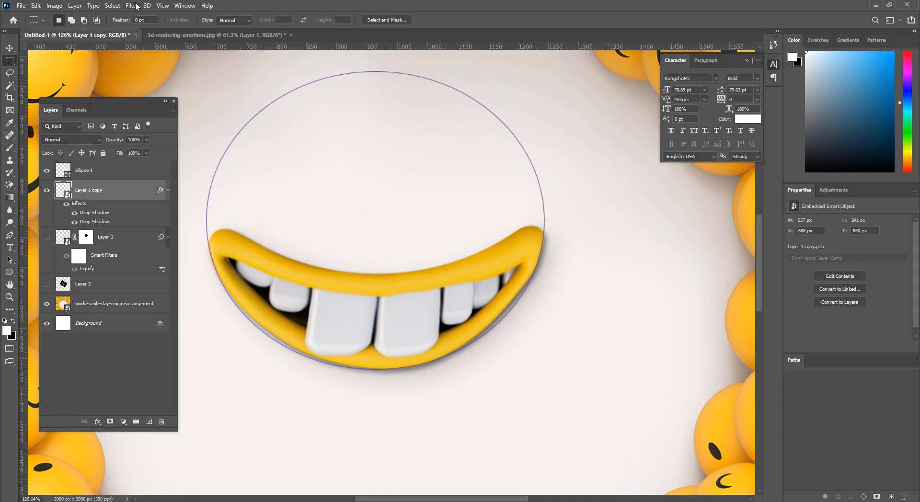
{"action": "left_click", "coordinate": [131, 6]}
{"action": "left_click", "coordinate": [159, 83]}
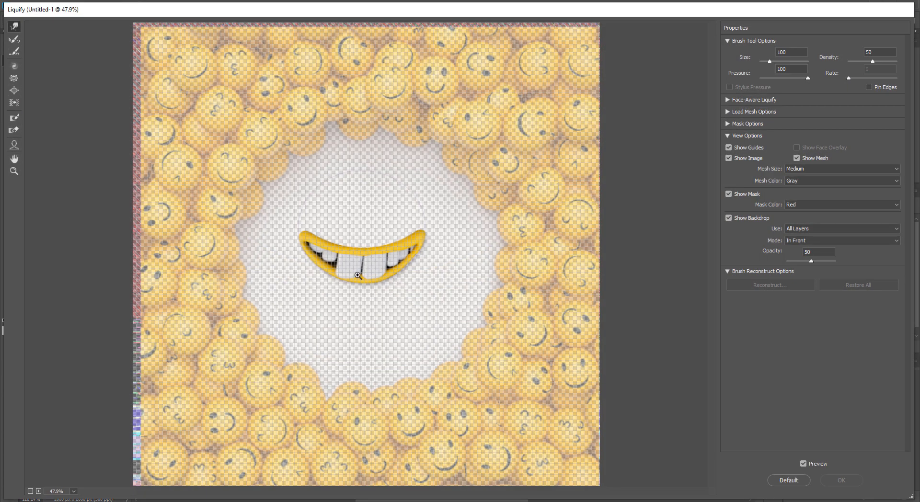
{"action": "left_click", "coordinate": [358, 276]}
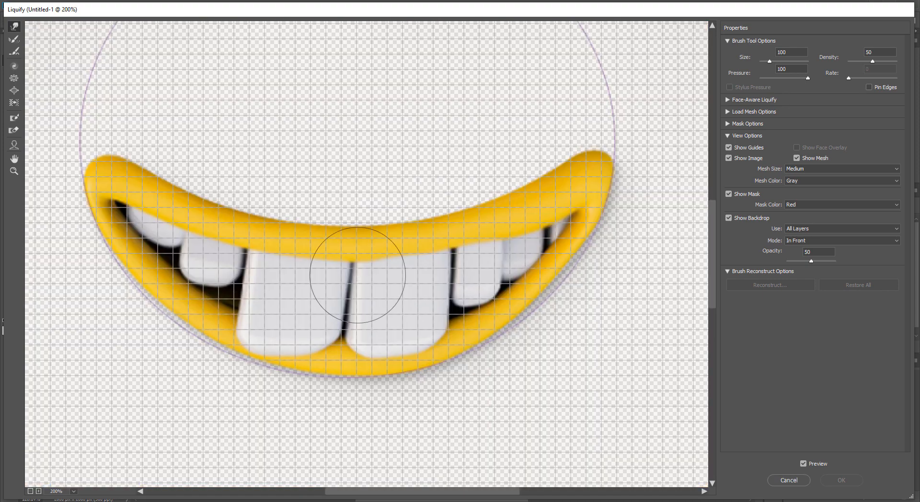
{"action": "key", "text": "bracketright"}
{"action": "key", "text": "bracketright"}
{"action": "key", "text": "bracketright"}
{"action": "key", "text": "bracketright"}
{"action": "key", "text": "bracketright"}
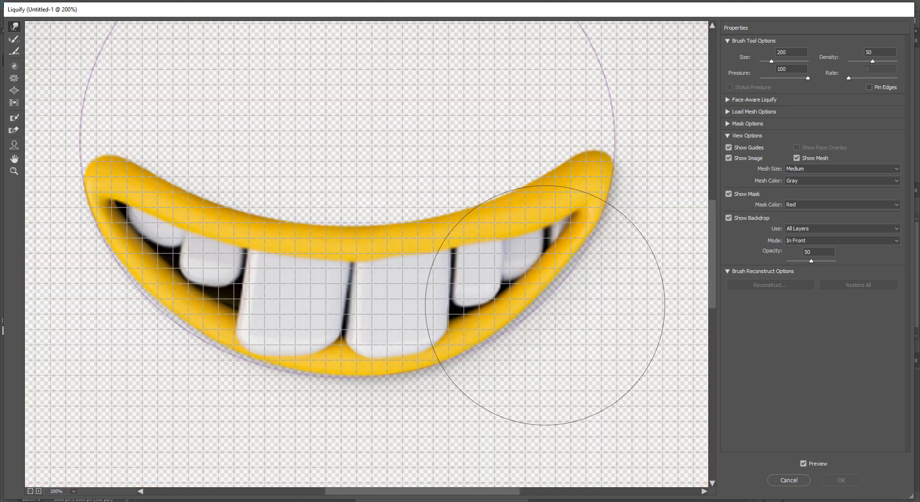
{"action": "key", "text": "bracketleft"}
{"action": "key", "text": "bracketleft"}
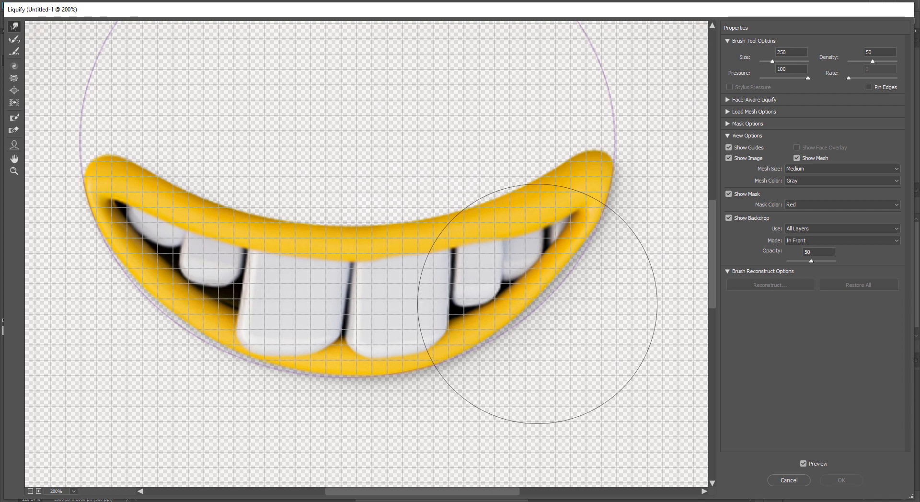
Warp the mouth's lower edge outward on both sides to follow the purple ellipse and apply Liquify
{"action": "left_click_drag", "start_coordinate": [544, 306], "coordinate": [554, 302]}
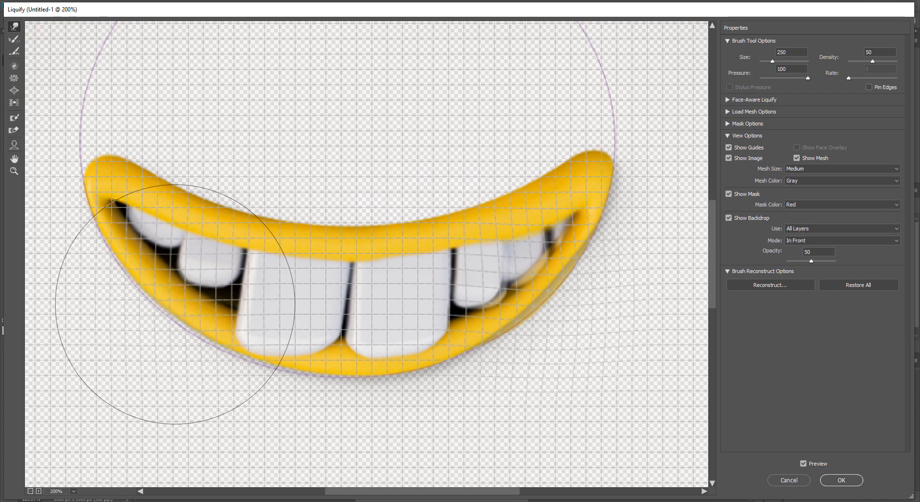
{"action": "left_click_drag", "start_coordinate": [175, 305], "coordinate": [173, 310]}
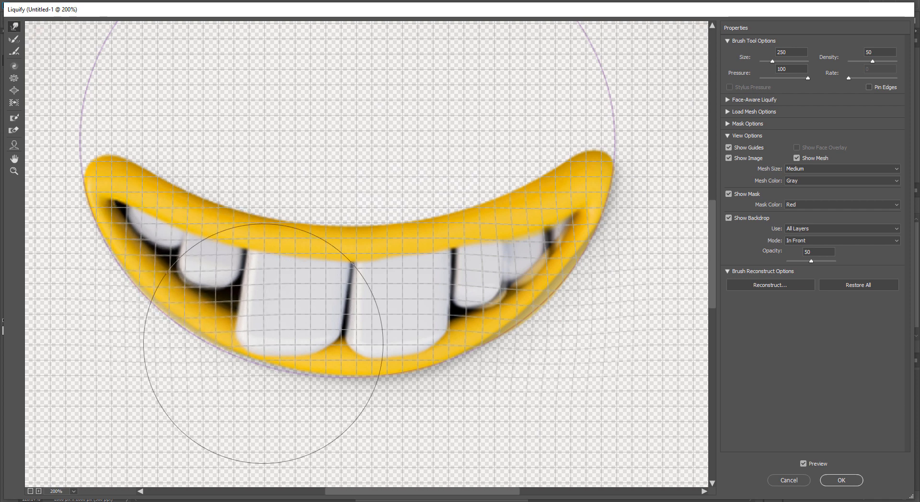
{"action": "left_click_drag", "start_coordinate": [284, 350], "coordinate": [278, 355]}
{"action": "key", "text": "bracketleft"}
{"action": "key", "text": "bracketleft"}
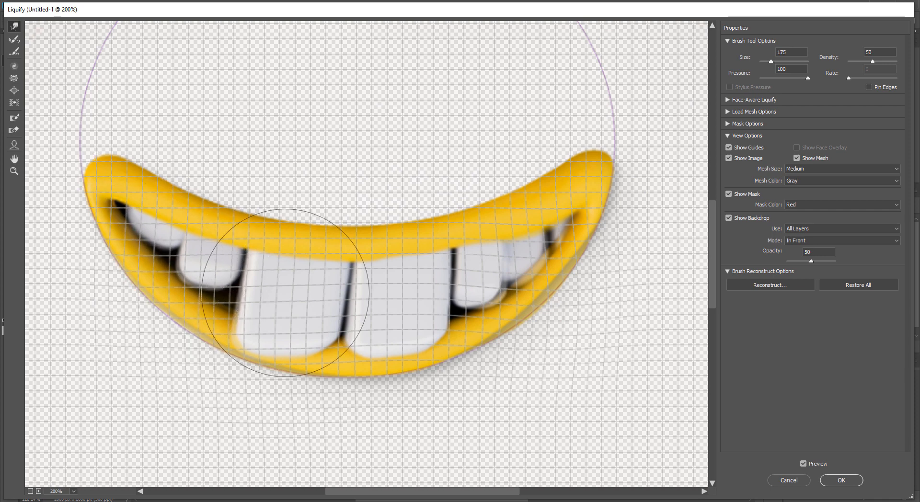
{"action": "left_click", "coordinate": [840, 480]}
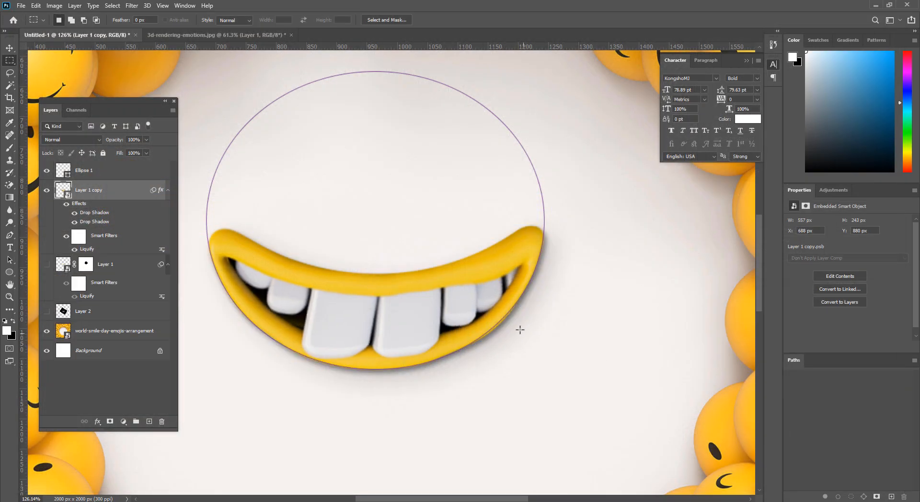
Reopen Liquify on the mouth copy, refine its lower-right edge to follow the ellipse with brush size 175, and apply
{"action": "left_click_drag", "start_coordinate": [508, 329], "coordinate": [482, 343]}
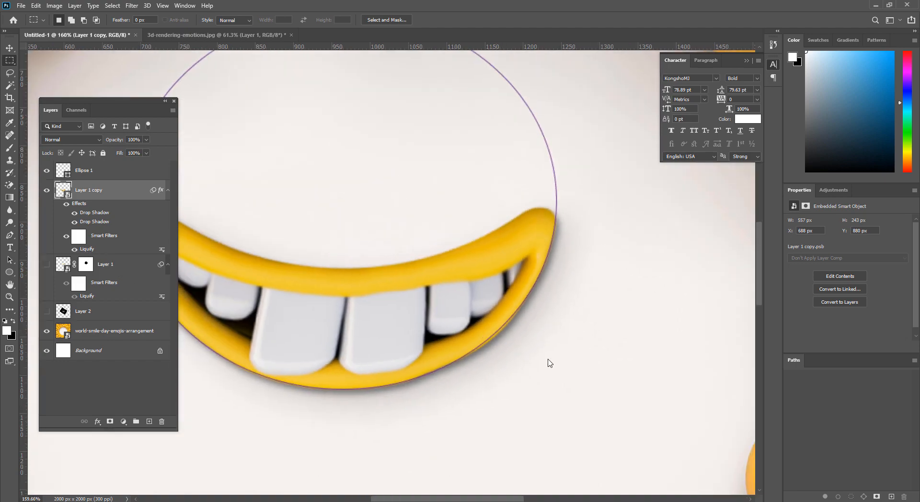
{"action": "key", "text": "ctrl+shift+x"}
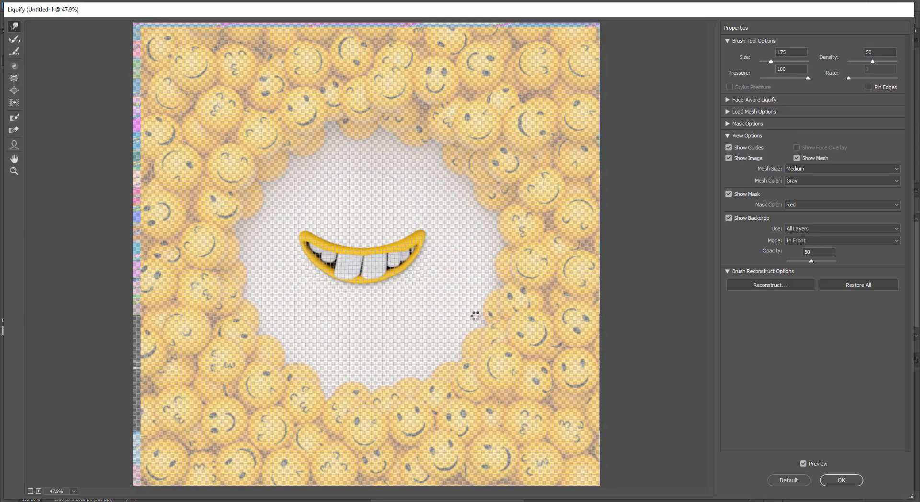
{"action": "key", "text": "ctrl+plus"}
{"action": "key", "text": "ctrl+plus"}
{"action": "key", "text": "ctrl+plus"}
{"action": "key", "text": "ctrl+plus"}
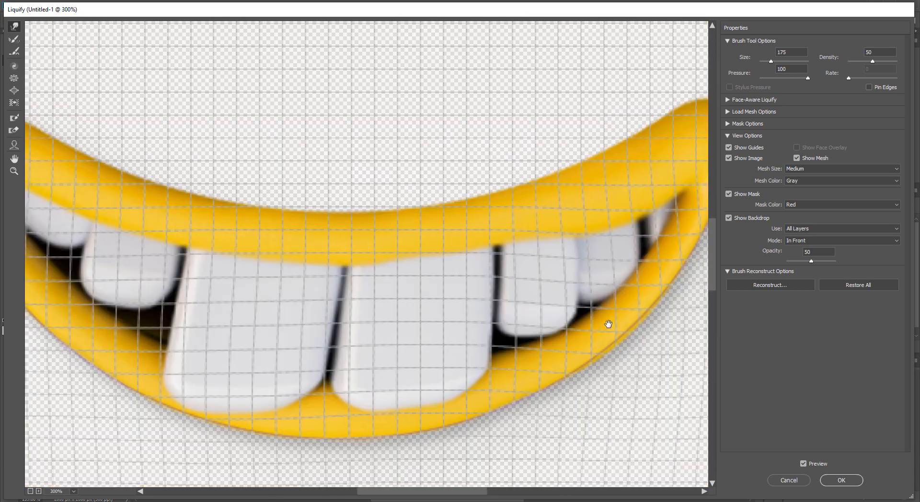
{"action": "mouse_move", "coordinate": [608, 322]}
{"action": "left_mouse_down"}
{"action": "mouse_move", "coordinate": [448, 304]}
{"action": "mouse_move", "coordinate": [468, 309]}
{"action": "left_mouse_up"}
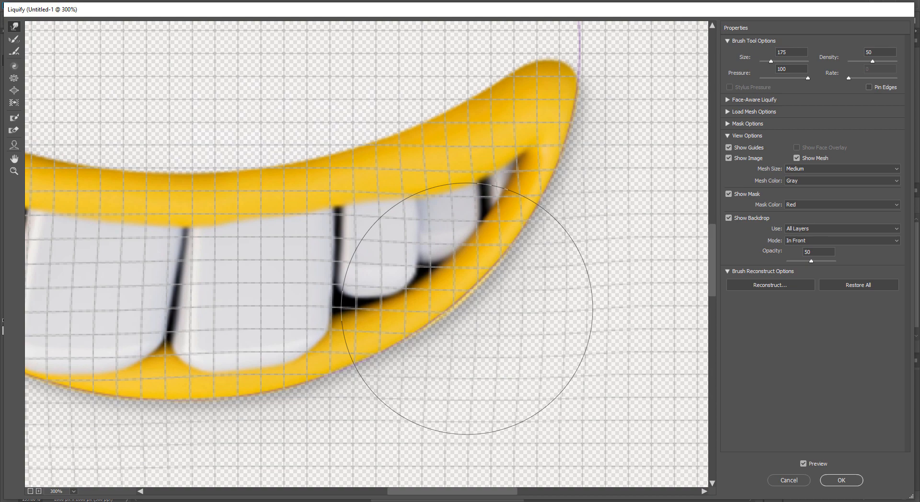
{"action": "left_click", "coordinate": [842, 481]}
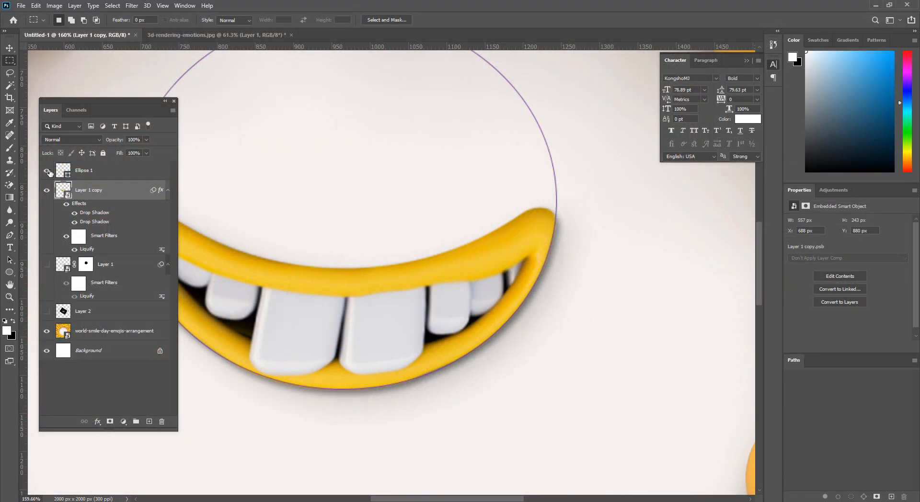
Hide Ellipse 1 and move the mouth copy to X 678 px, Y 857 px
{"action": "left_click_drag", "start_coordinate": [433, 374], "coordinate": [380, 317]}
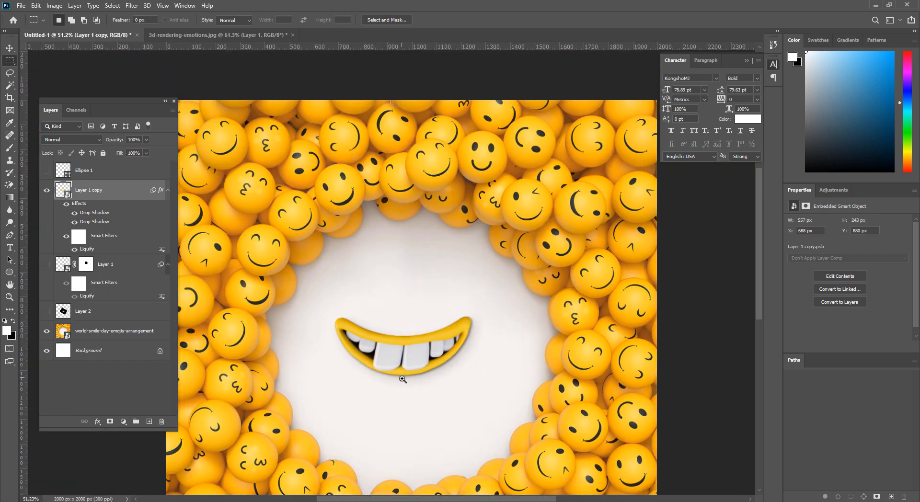
{"action": "left_click_drag", "start_coordinate": [402, 378], "coordinate": [431, 397]}
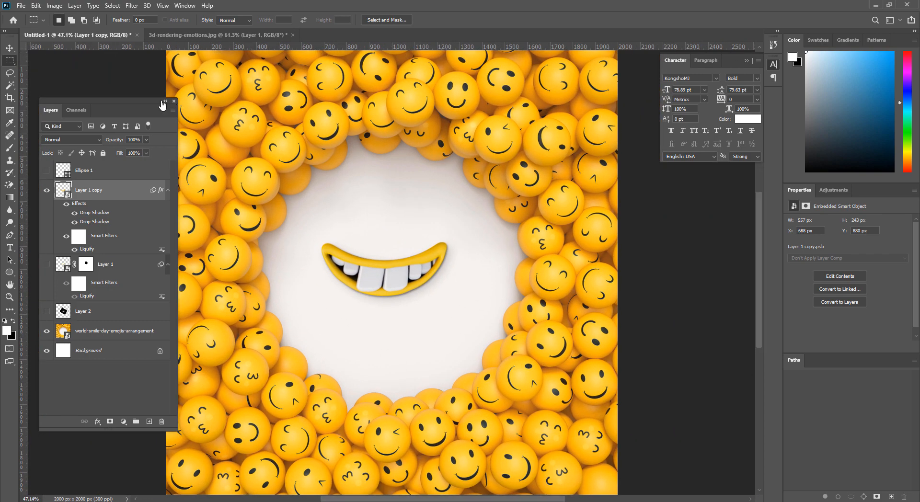
{"action": "left_click", "coordinate": [9, 48]}
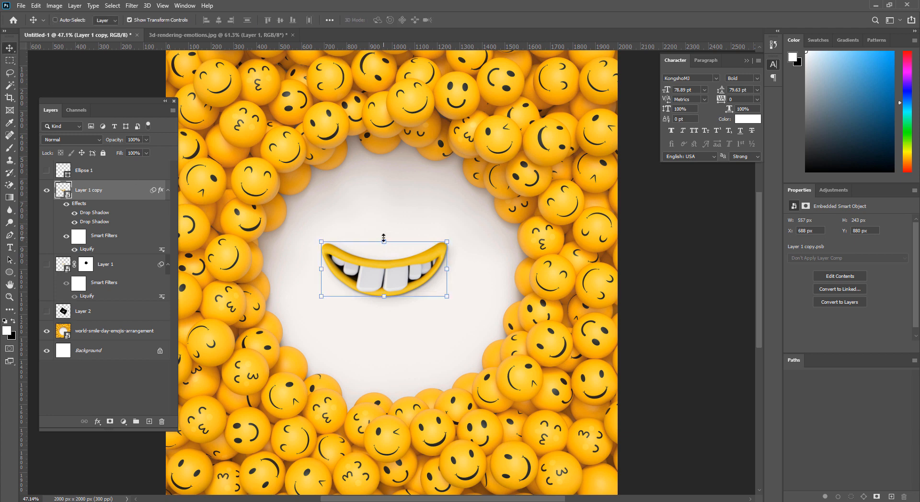
{"action": "left_click", "coordinate": [385, 241]}
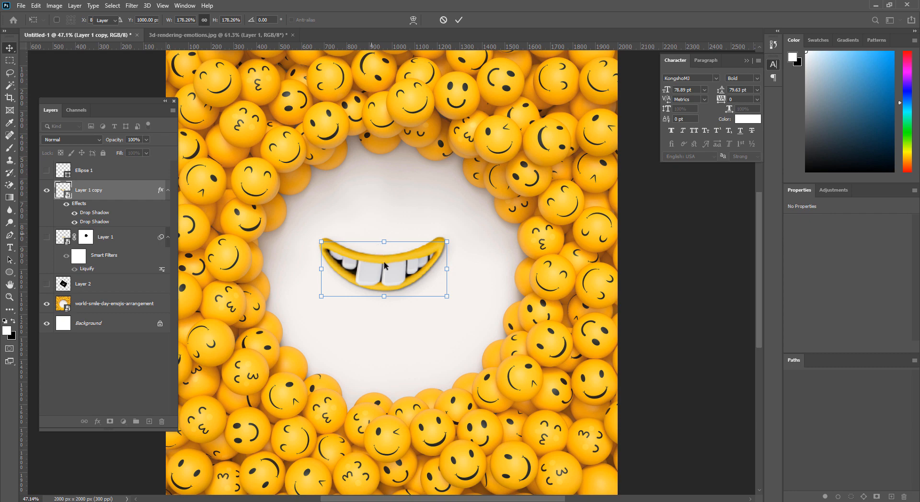
{"action": "key", "text": "Return"}
Toggle the mouth copy's Liquify smart filter off and on to compare the mouth's shape
{"action": "left_click_drag", "start_coordinate": [381, 267], "coordinate": [408, 324]}
{"action": "left_click", "coordinate": [74, 250]}
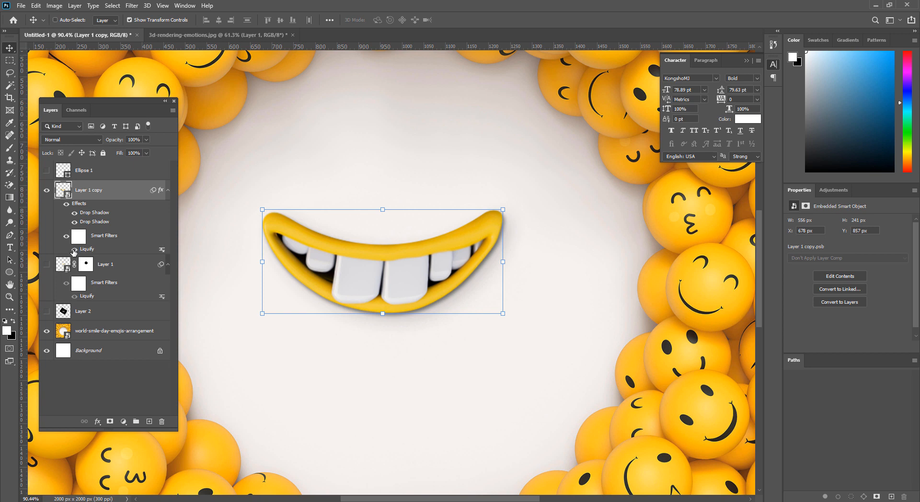
{"action": "left_click", "coordinate": [75, 250]}
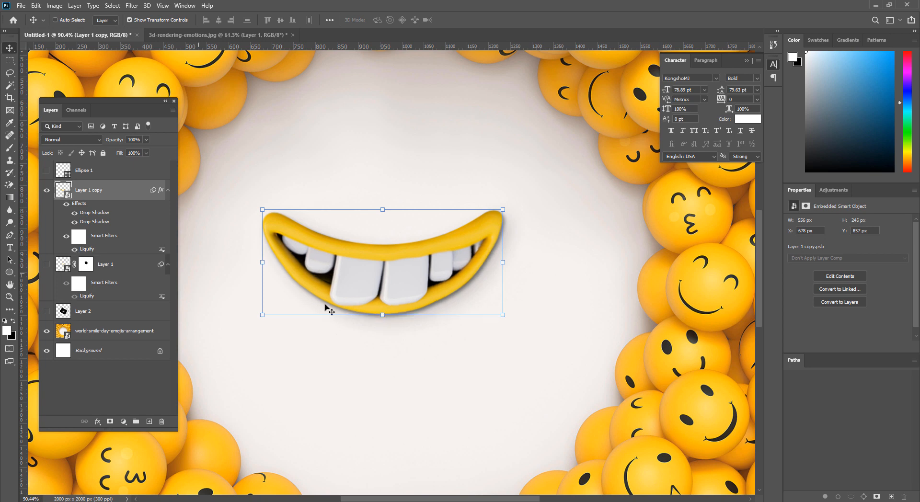
Show Ellipse 1 over the moved mouth, and undo the mouth copy's move and the earlier hiding of the ellipse
{"action": "left_click", "coordinate": [46, 171]}
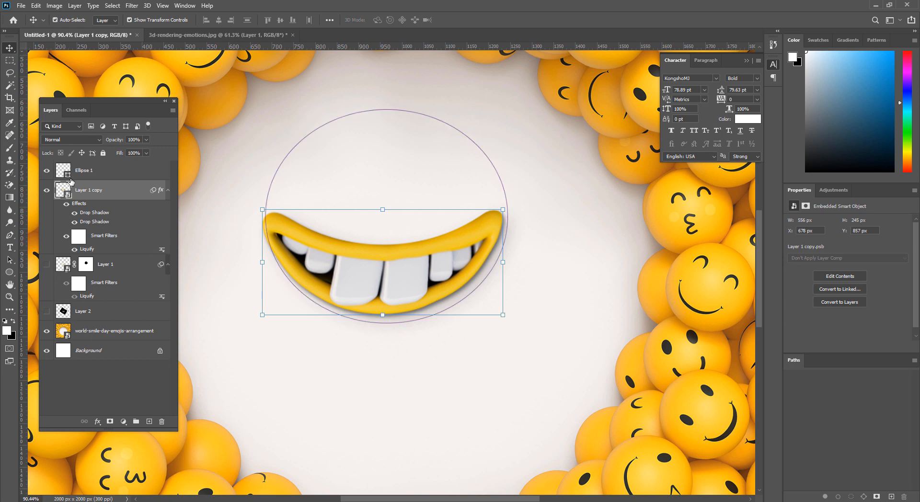
{"action": "key", "text": "ctrl+z"}
{"action": "key", "text": "ctrl+z"}
{"action": "key", "text": "ctrl+z"}
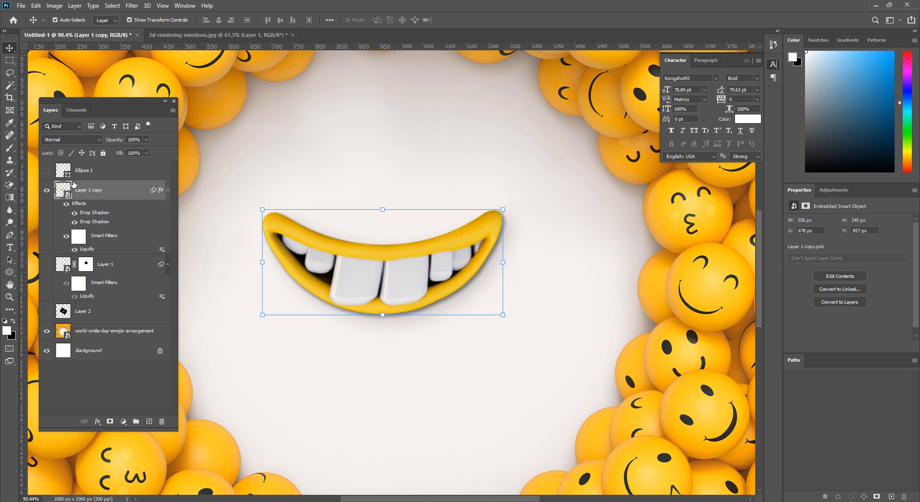
{"action": "key", "text": "ctrl+z"}
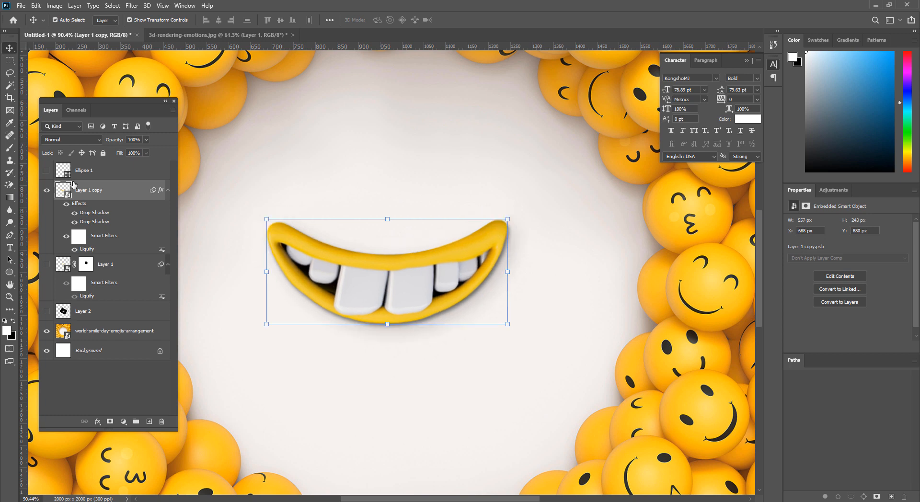
{"action": "key", "text": "ctrl+z"}
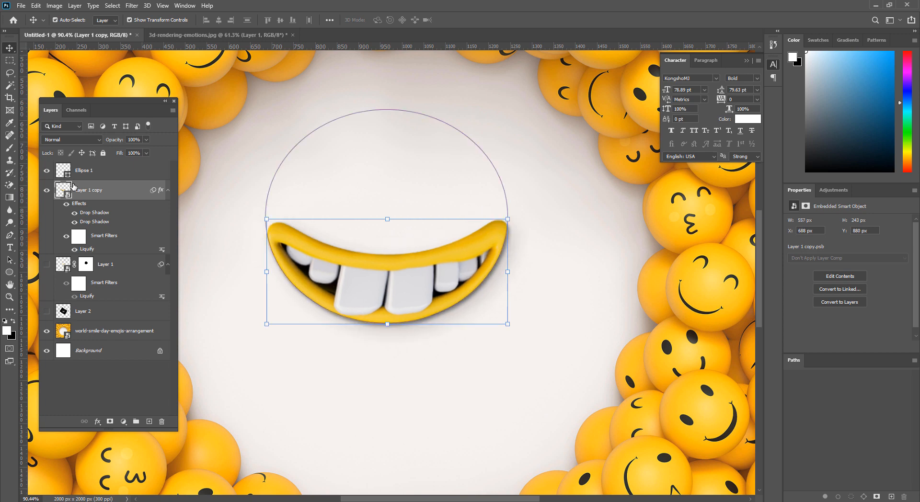
Hide Ellipse 1 and review the mouth within the whole emoji ring design
{"action": "left_click", "coordinate": [47, 170]}
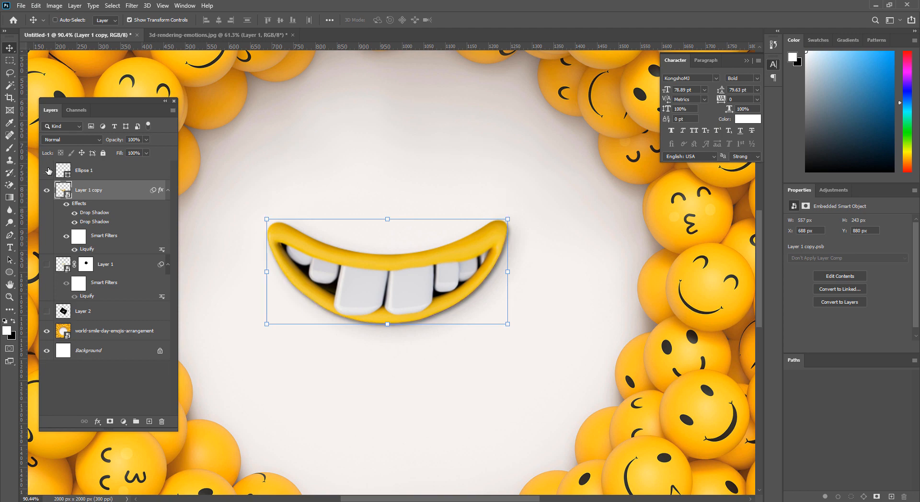
{"action": "left_click", "coordinate": [9, 61]}
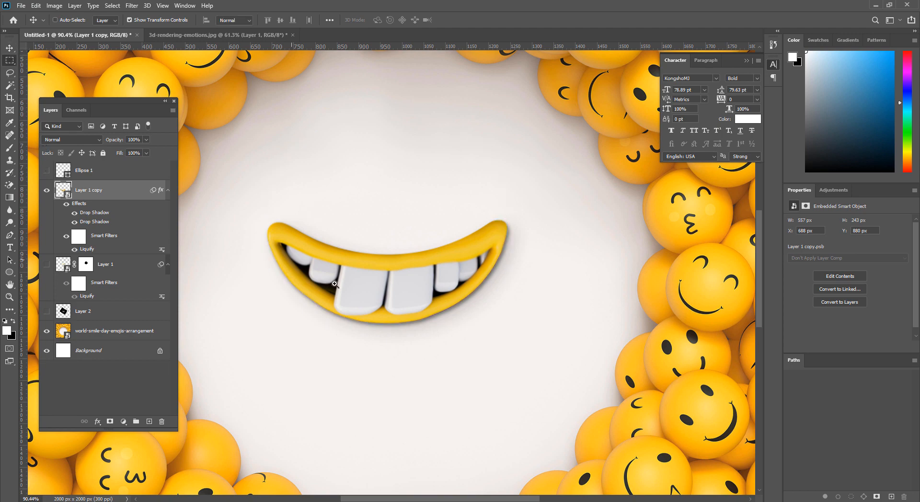
{"action": "left_click_drag", "start_coordinate": [335, 285], "coordinate": [280, 336]}
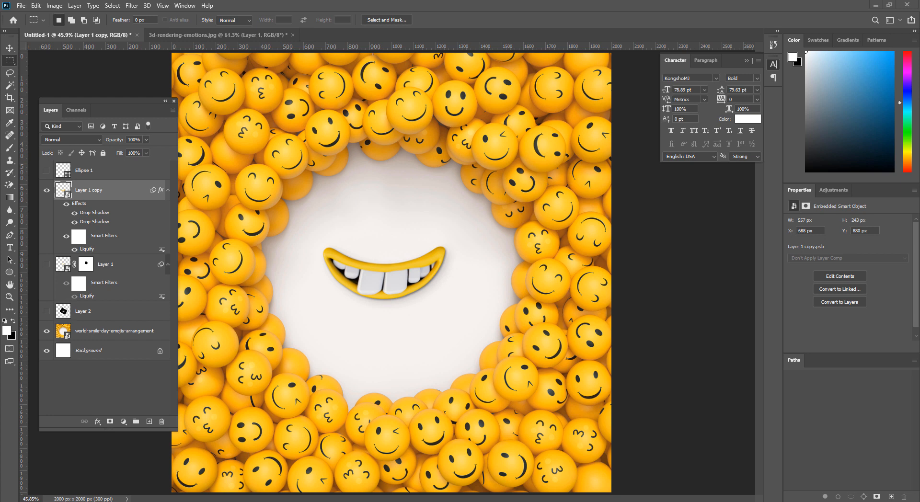
{"action": "left_click", "coordinate": [11, 248]}
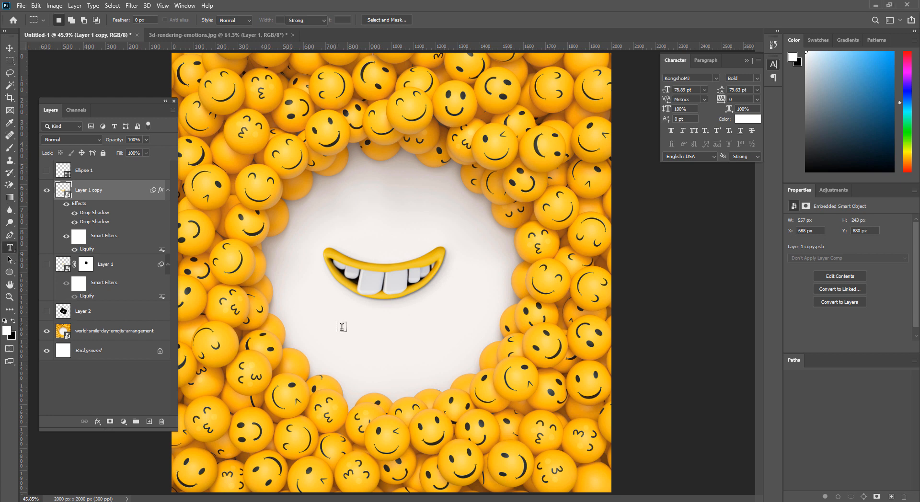
{"action": "left_click", "coordinate": [356, 349]}
{"action": "key", "text": "ctrl+v"}
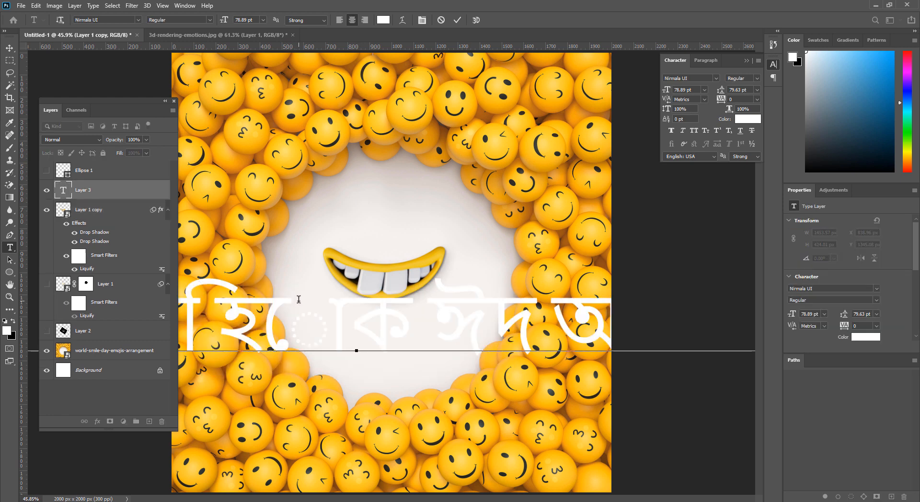
{"action": "key", "text": "ctrl+a"}
{"action": "left_click", "coordinate": [7, 48]}
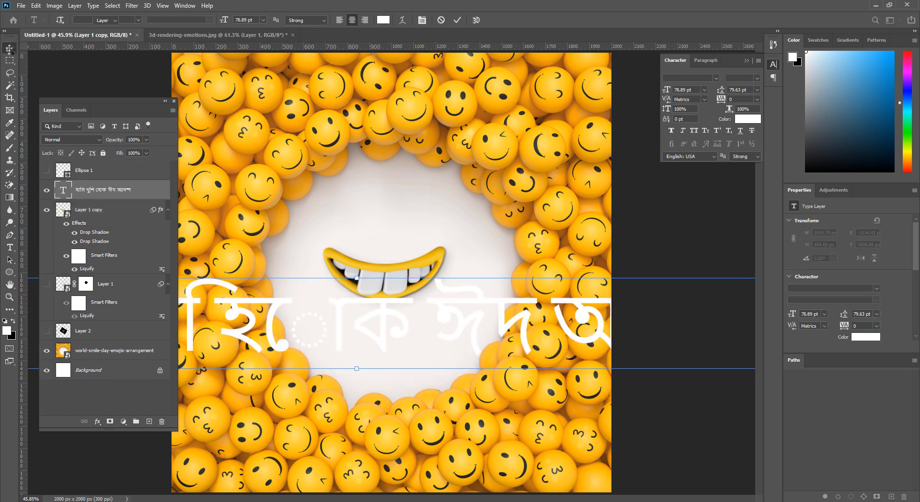
{"action": "key", "text": "Delete"}
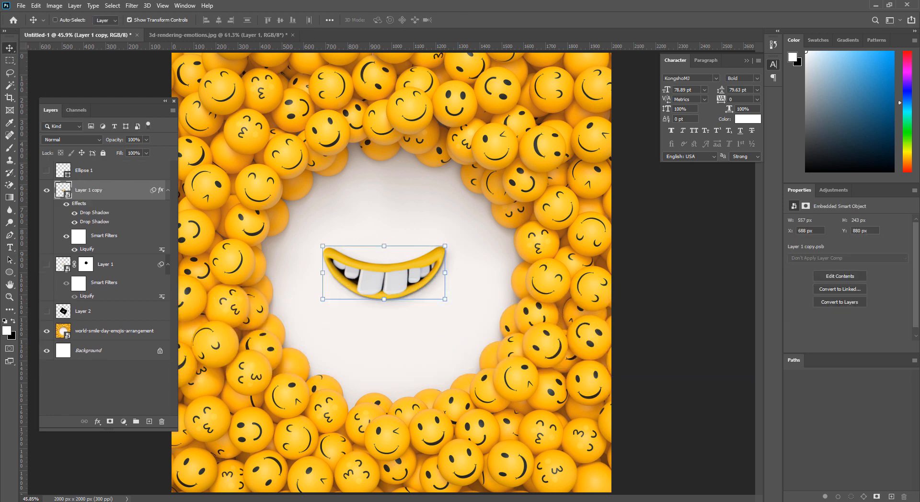
Switch to File Explorer and open labour day red.psd in Photoshop from the work\auto folder on New Volume (G:)
{"action": "mouse_move", "coordinate": [154, 501]}
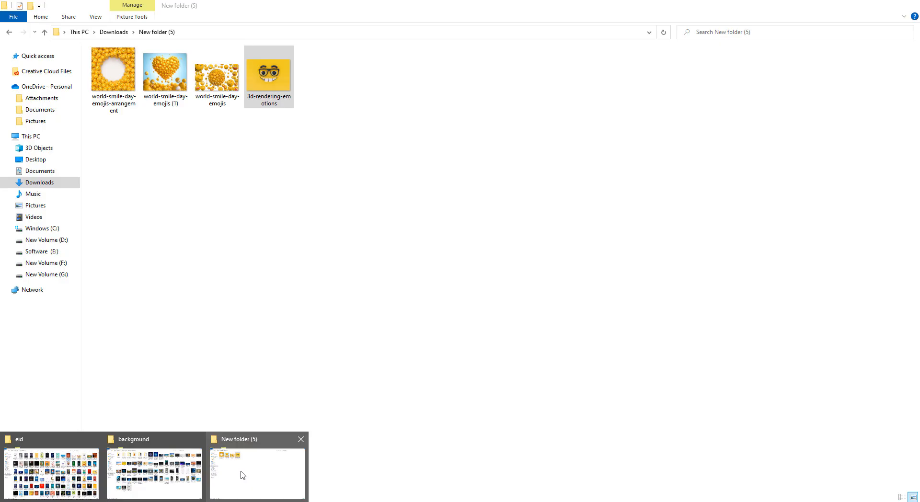
{"action": "left_click", "coordinate": [241, 473]}
{"action": "left_click", "coordinate": [47, 274]}
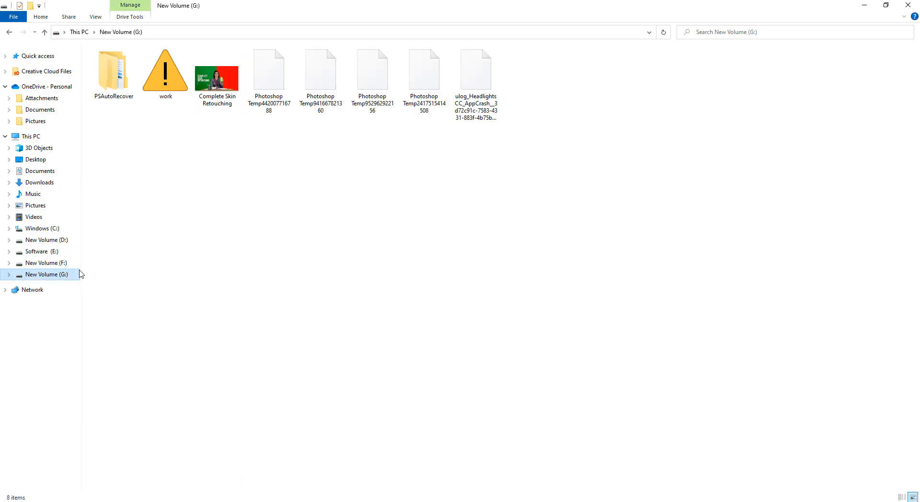
{"action": "double_click", "coordinate": [169, 85]}
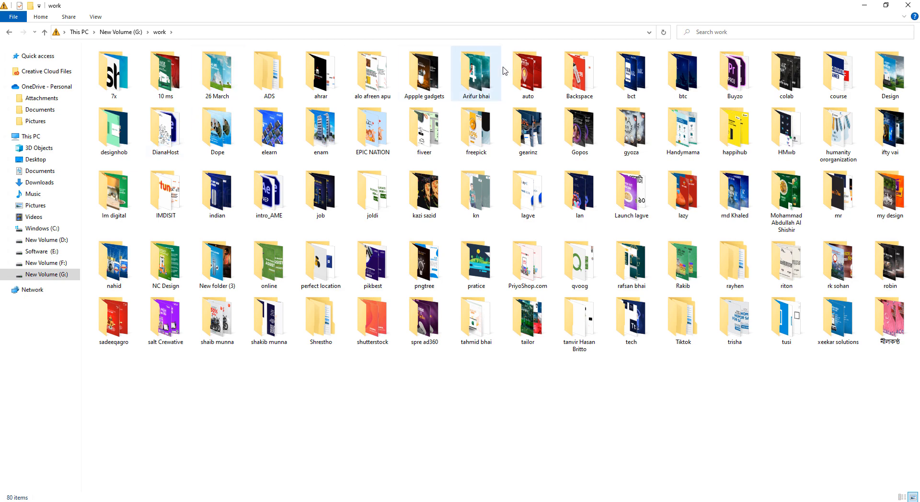
{"action": "left_click", "coordinate": [518, 70]}
{"action": "double_click", "coordinate": [518, 70]}
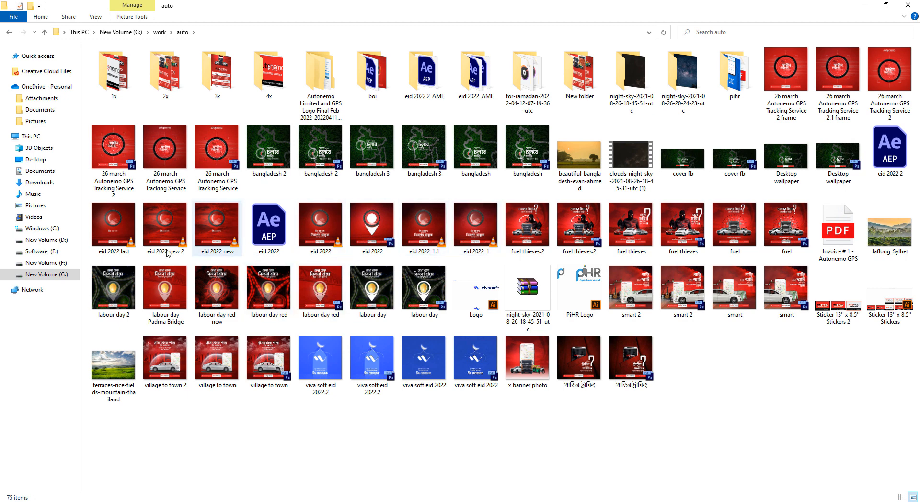
{"action": "left_click", "coordinate": [182, 287]}
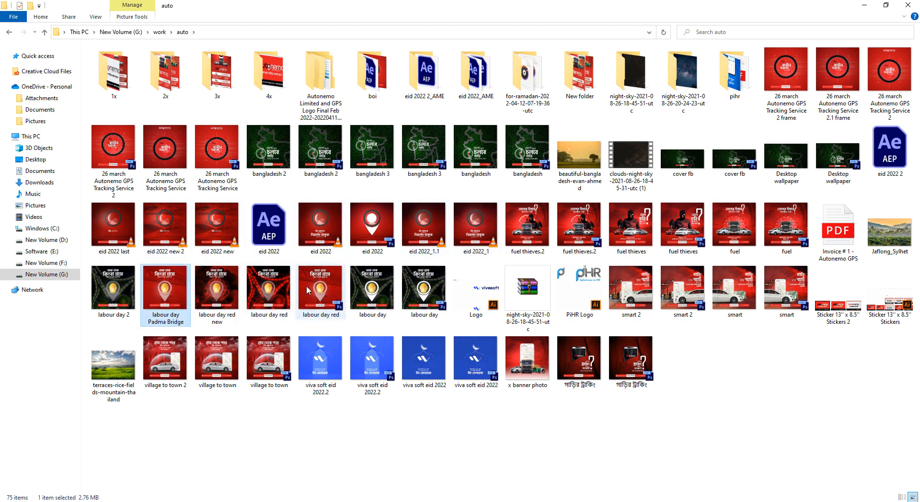
{"action": "left_click", "coordinate": [308, 291]}
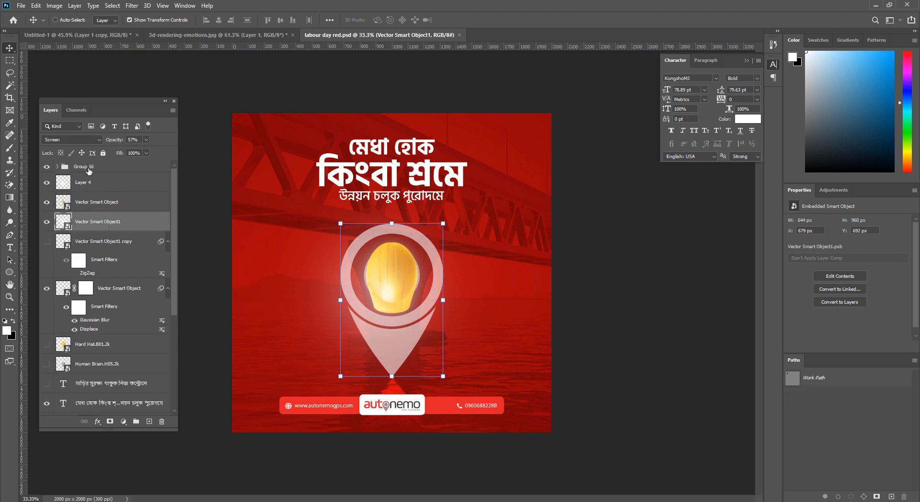
Replace the Bengali headline above the location pin with the copied text "হাসি খুশি হোক ঈদ আনন্দ"
{"action": "left_click", "coordinate": [101, 405]}
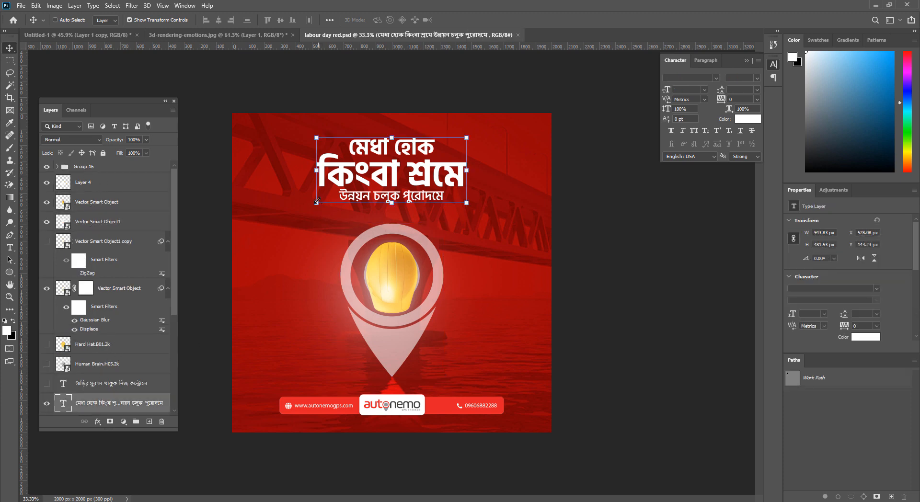
{"action": "double_click", "coordinate": [369, 185]}
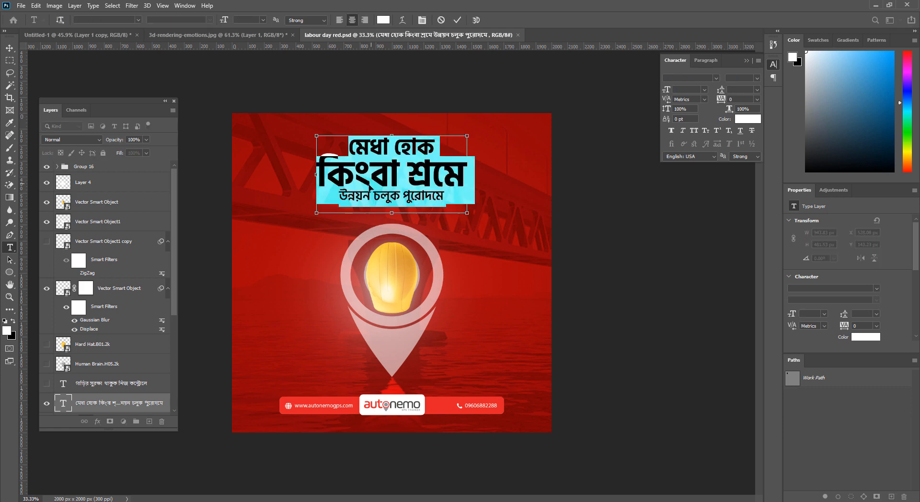
{"action": "key", "text": "ctrl+v"}
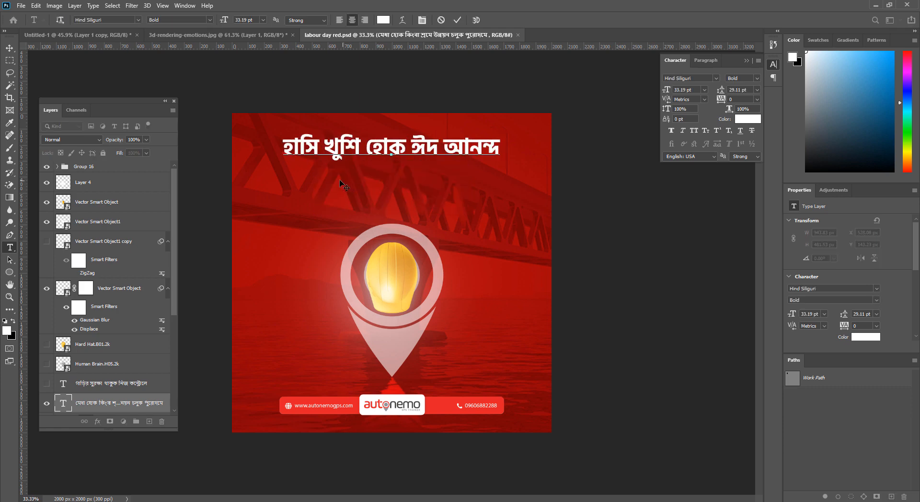
{"action": "left_click", "coordinate": [9, 48]}
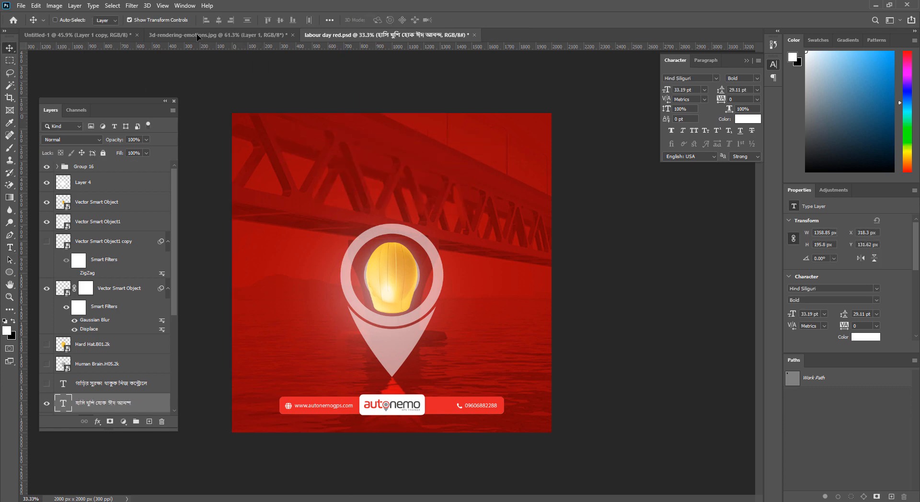
Bring the new headline text layer into the Untitled-1 document and place it below the mouth
{"action": "left_click", "coordinate": [197, 35]}
{"action": "left_click", "coordinate": [86, 35]}
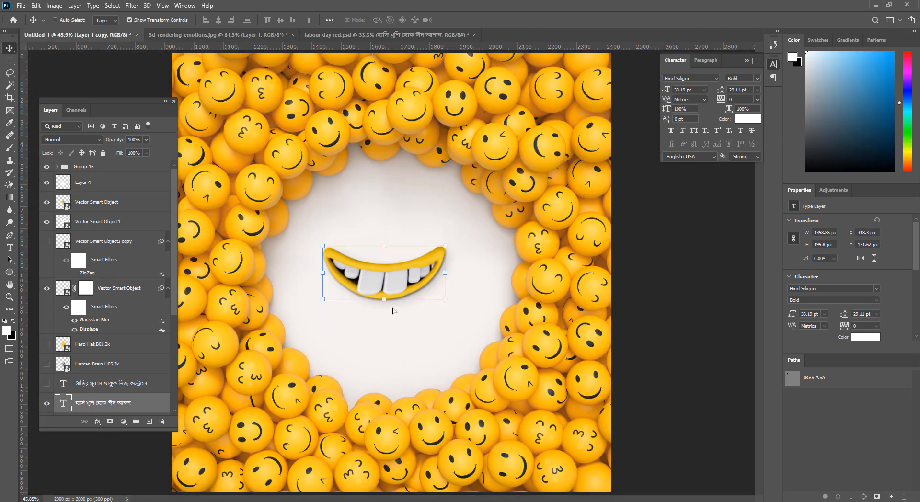
{"action": "left_click_drag", "start_coordinate": [393, 311], "coordinate": [393, 309]}
{"action": "scroll", "coordinate": [386, 335], "scroll_direction": "up", "scroll_amount": 2}
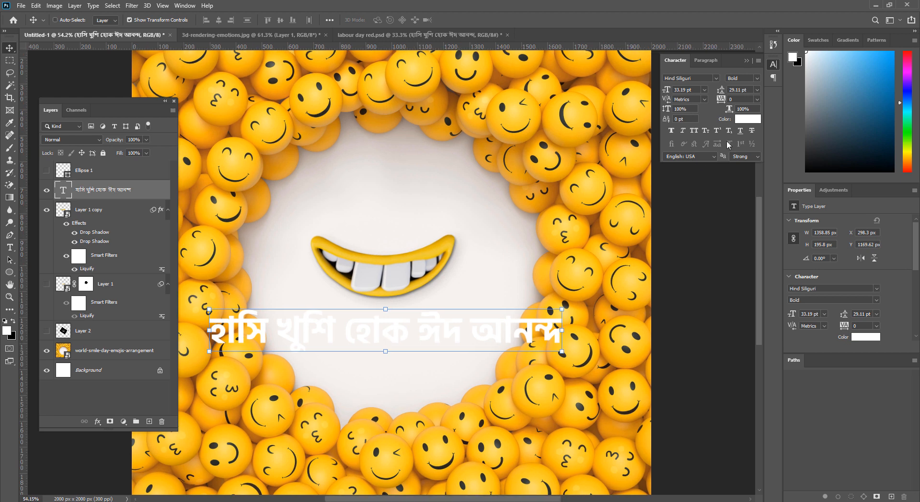
Set the headline text colour to dark grey #141414
{"action": "left_click", "coordinate": [747, 123]}
{"action": "mouse_move", "coordinate": [597, 294]}
{"action": "left_mouse_down"}
{"action": "mouse_move", "coordinate": [579, 320]}
{"action": "mouse_move", "coordinate": [568, 384]}
{"action": "left_mouse_up"}
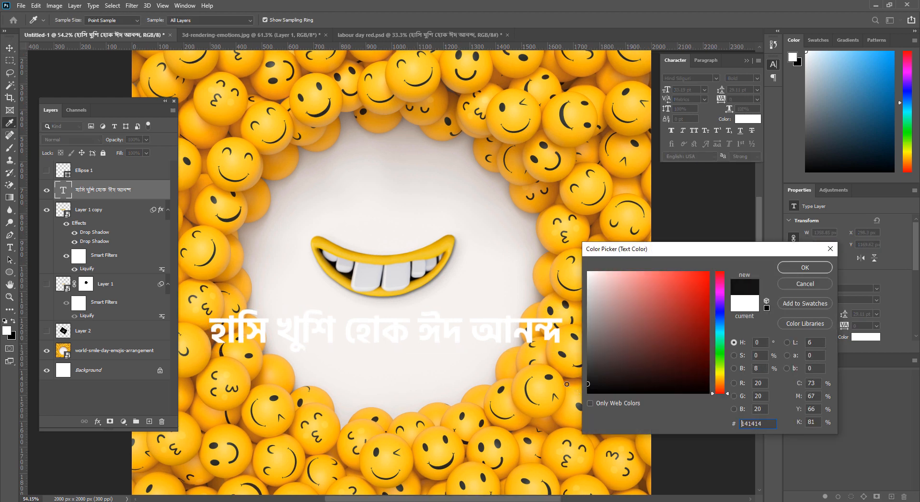
{"action": "left_click", "coordinate": [806, 268]}
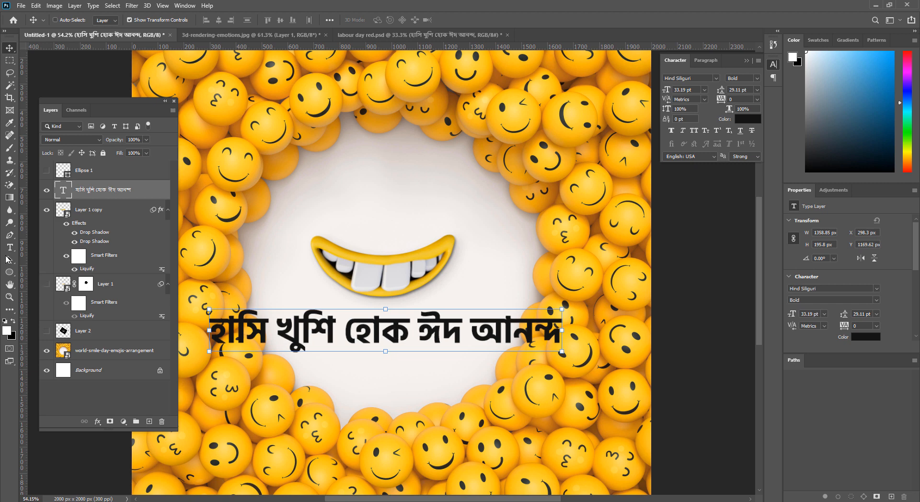
Set "হাসি খুশি হোক" to the Regular weight and break "ঈদ আনন্দ" onto a second line
{"action": "left_click", "coordinate": [10, 248]}
{"action": "left_click", "coordinate": [408, 328]}
{"action": "key", "text": "shift+Home"}
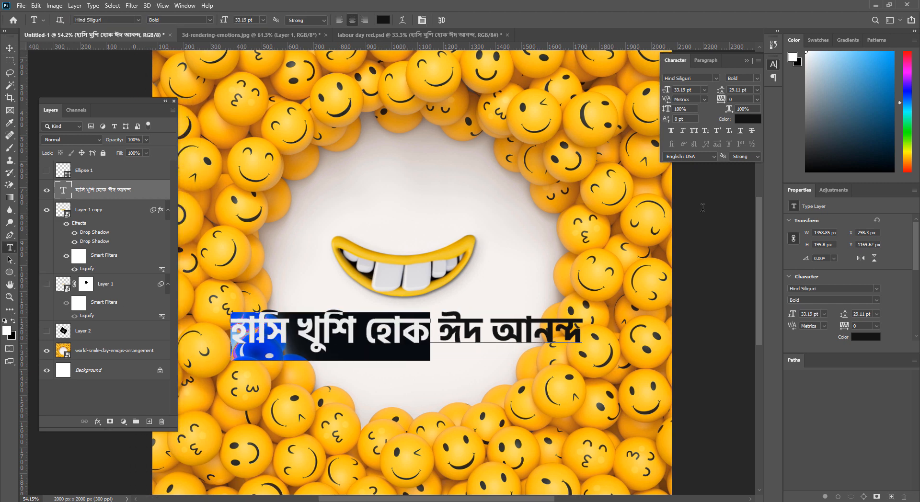
{"action": "left_click", "coordinate": [748, 78]}
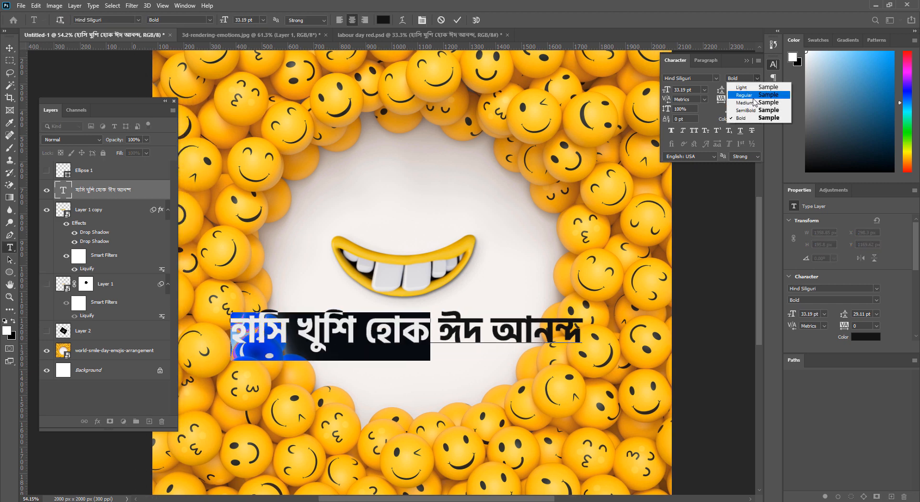
{"action": "left_click", "coordinate": [753, 96]}
{"action": "left_click", "coordinate": [433, 322]}
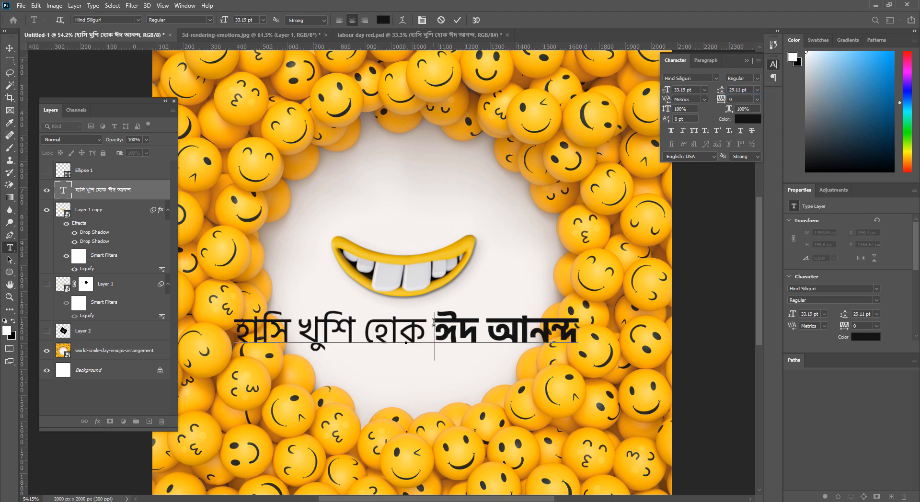
{"action": "key", "text": "Return"}
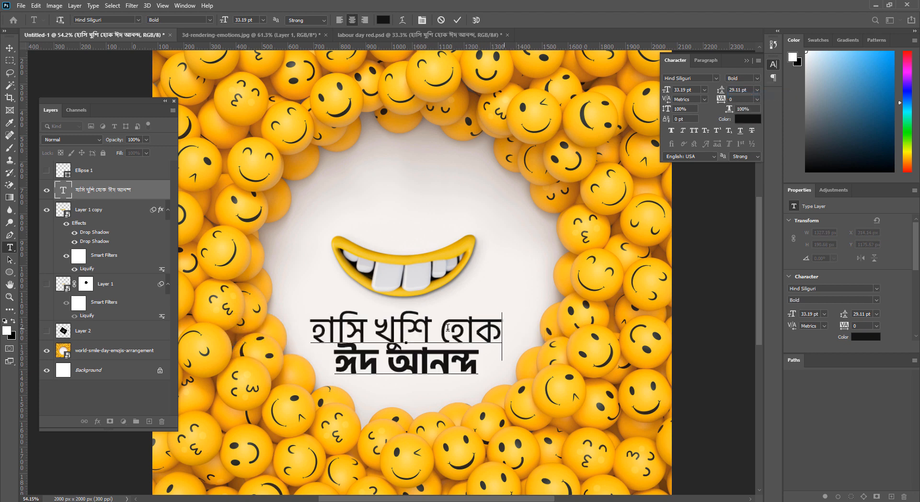
Set the first headline line to 18.19 pt and colour the second line "ঈদ আনন্দ" #0a0a0a
{"action": "triple_click", "coordinate": [448, 328]}
{"action": "left_click_drag", "start_coordinate": [669, 89], "coordinate": [664, 93]}
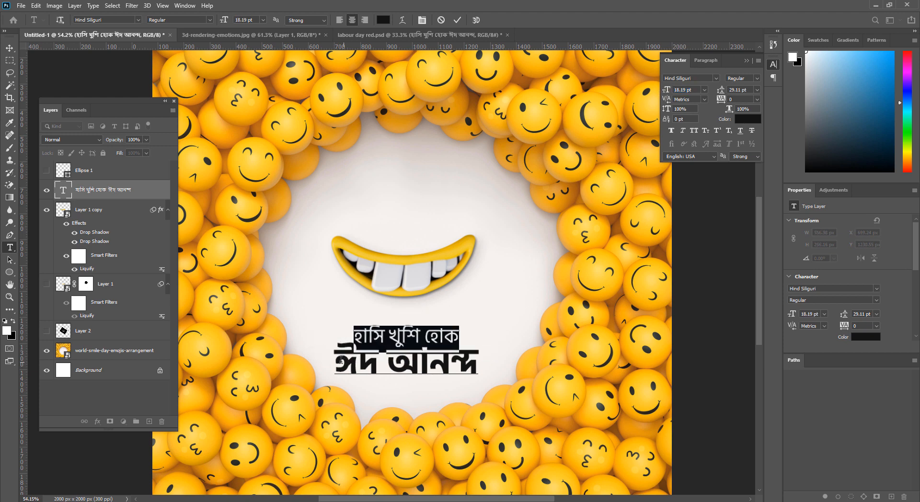
{"action": "left_click_drag", "start_coordinate": [340, 359], "coordinate": [569, 343]}
{"action": "left_click", "coordinate": [748, 119]}
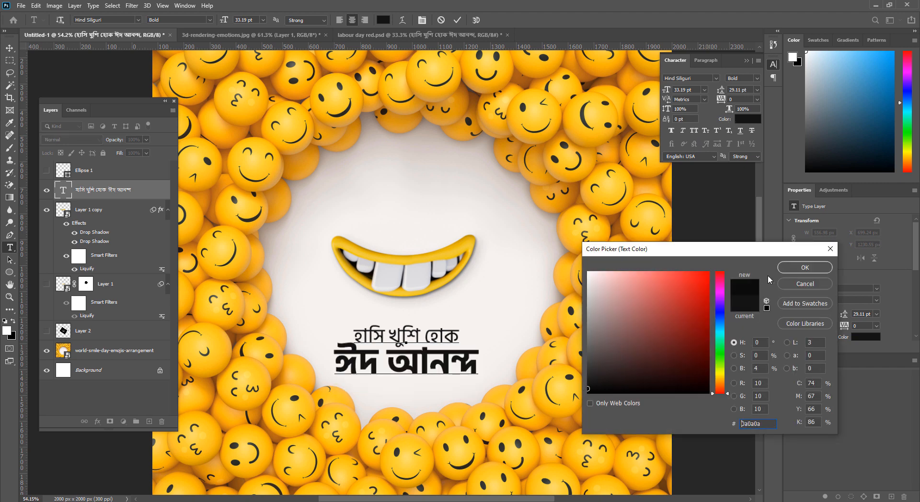
{"action": "left_click", "coordinate": [780, 267]}
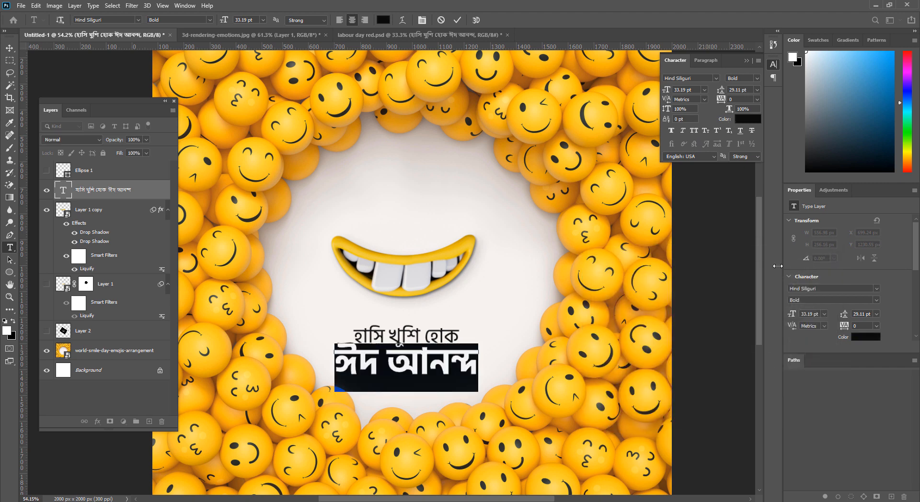
Scale the two-line headline to 88.48%, move it up under the mouth and centre it horizontally on the canvas
{"action": "left_click", "coordinate": [11, 49]}
{"action": "mouse_move", "coordinate": [415, 324]}
{"action": "left_mouse_down"}
{"action": "mouse_move", "coordinate": [416, 313]}
{"action": "mouse_move", "coordinate": [416, 322]}
{"action": "left_mouse_up"}
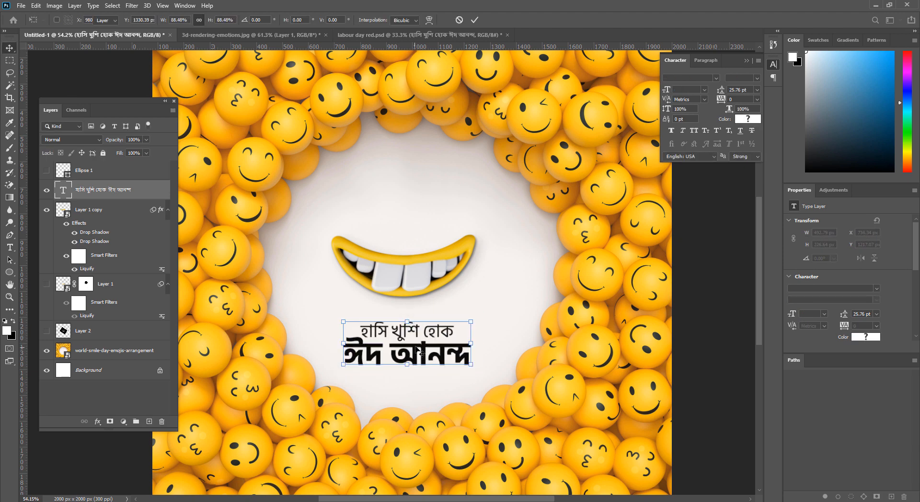
{"action": "left_click_drag", "start_coordinate": [422, 352], "coordinate": [422, 338]}
{"action": "key", "text": "Return"}
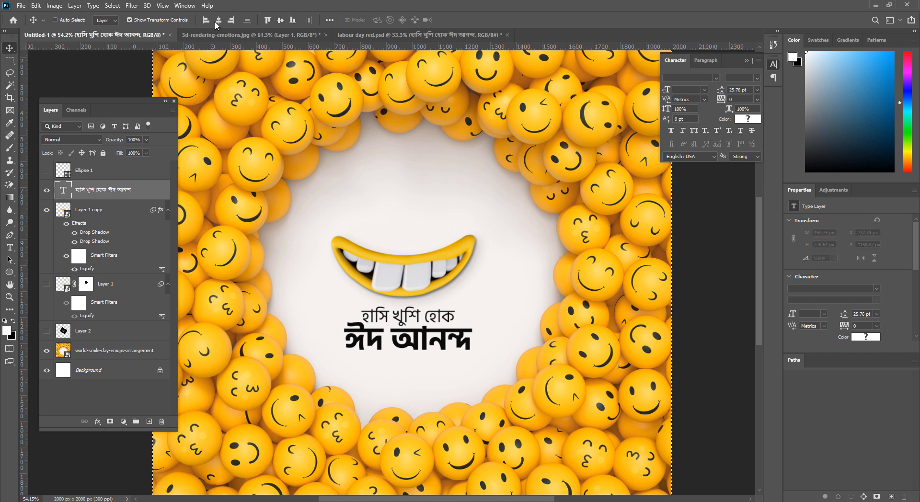
{"action": "left_click", "coordinate": [218, 20]}
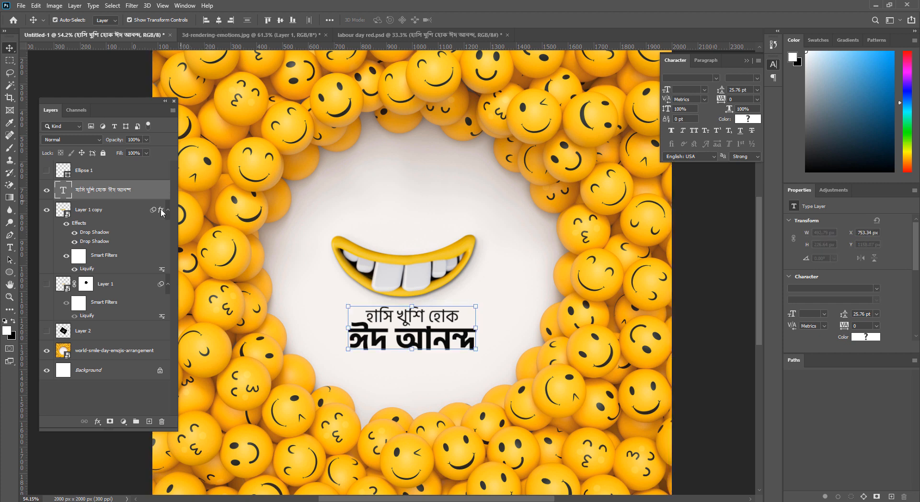
Move the headline and the mouth copy up together within the emoji ring and review the whole composition
{"action": "left_click", "coordinate": [112, 211], "text": "ctrl"}
{"action": "left_click_drag", "start_coordinate": [417, 327], "coordinate": [415, 305]}
{"action": "left_click", "coordinate": [13, 63]}
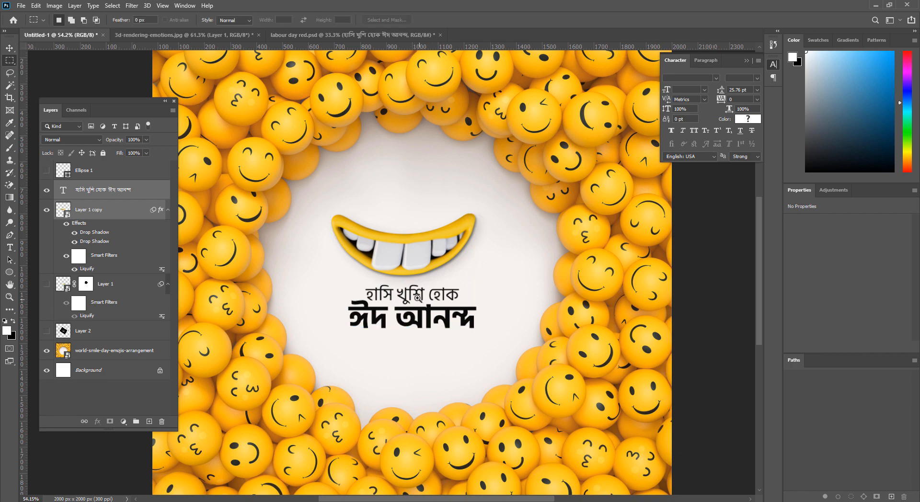
{"action": "scroll", "coordinate": [421, 322], "scroll_direction": "down", "scroll_amount": 8}
{"action": "scroll", "coordinate": [452, 374], "scroll_direction": "up", "scroll_amount": 7}
{"action": "scroll", "coordinate": [451, 347], "scroll_direction": "down", "scroll_amount": 3}
{"action": "scroll", "coordinate": [452, 347], "scroll_direction": "up", "scroll_amount": 4}
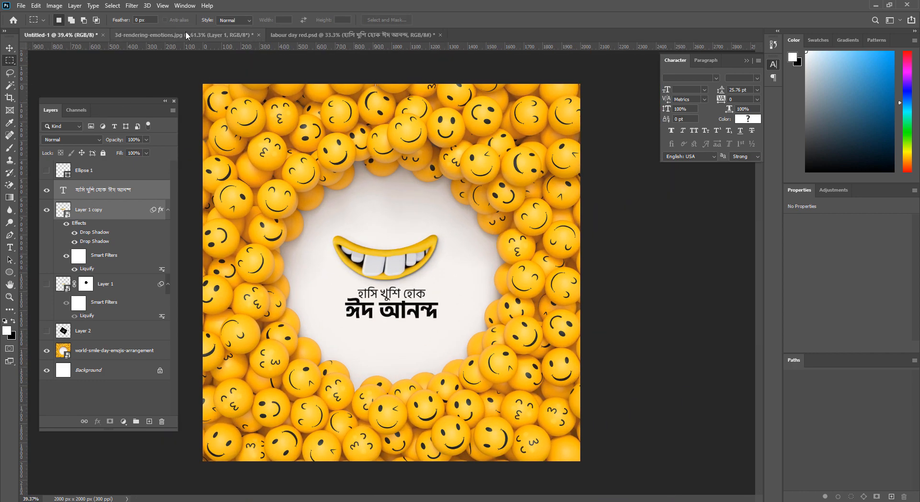
Centre the headline and the mouth copy horizontally on the canvas, and clear the selection
{"action": "key", "text": "ctrl+a"}
{"action": "key", "text": "v"}
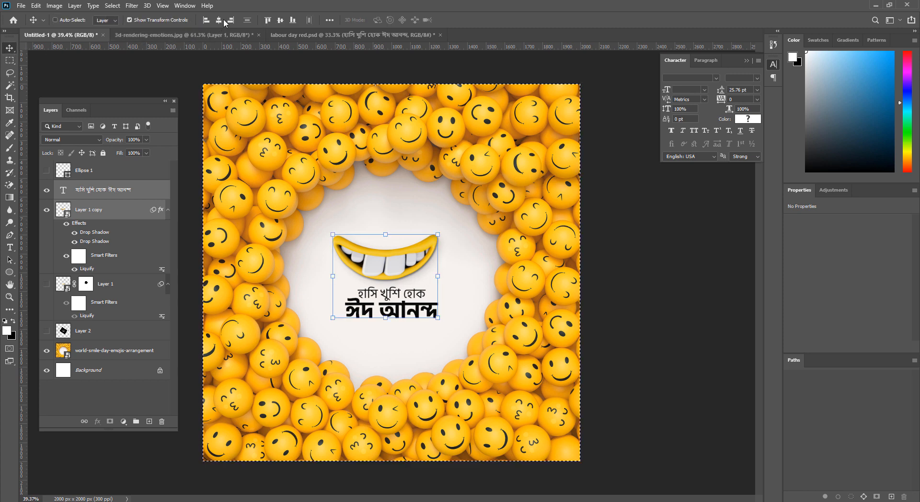
{"action": "left_click", "coordinate": [219, 20]}
{"action": "key", "text": "ctrl+d"}
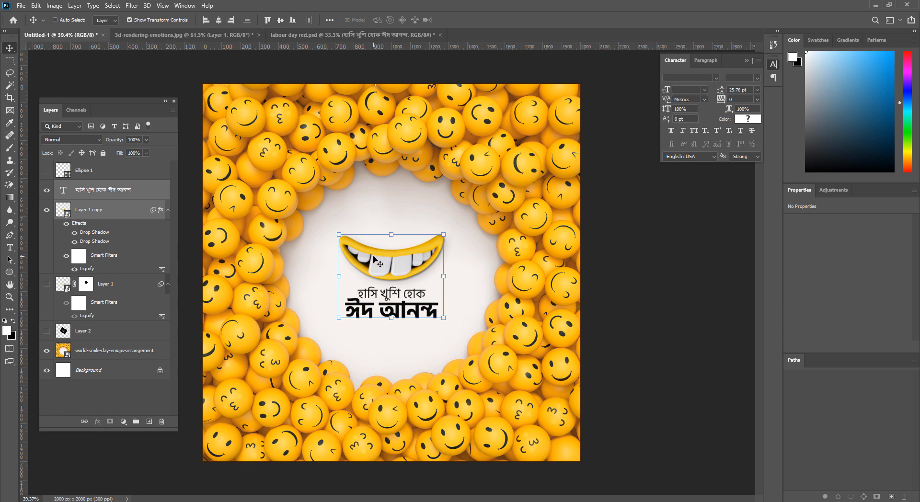
Try to align the headline and the mouth copy to the canvas's vertical centre, and undo the alignment
{"action": "key", "text": "ctrl+a"}
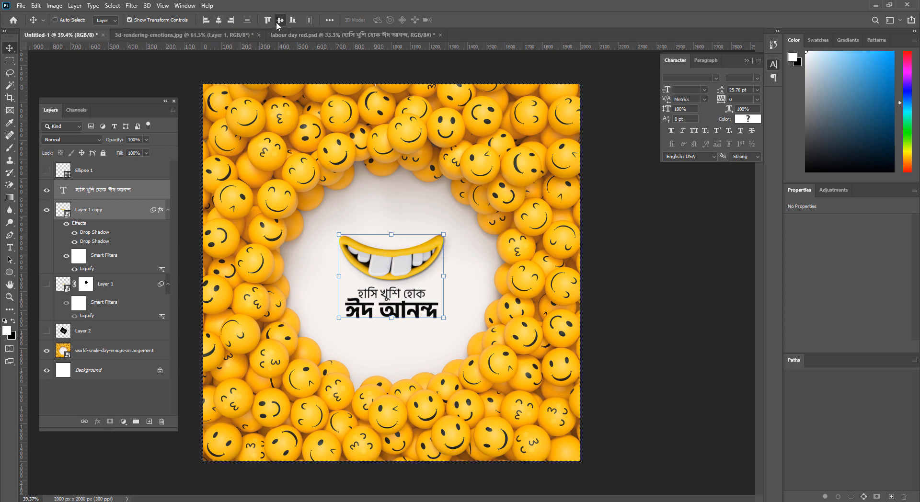
{"action": "left_click", "coordinate": [279, 20]}
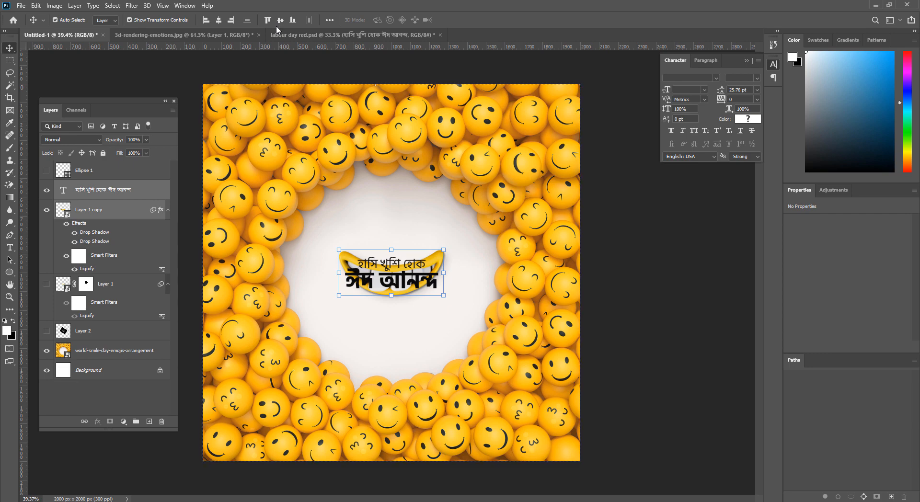
{"action": "key", "text": "ctrl+z"}
{"action": "key", "text": "ctrl+d"}
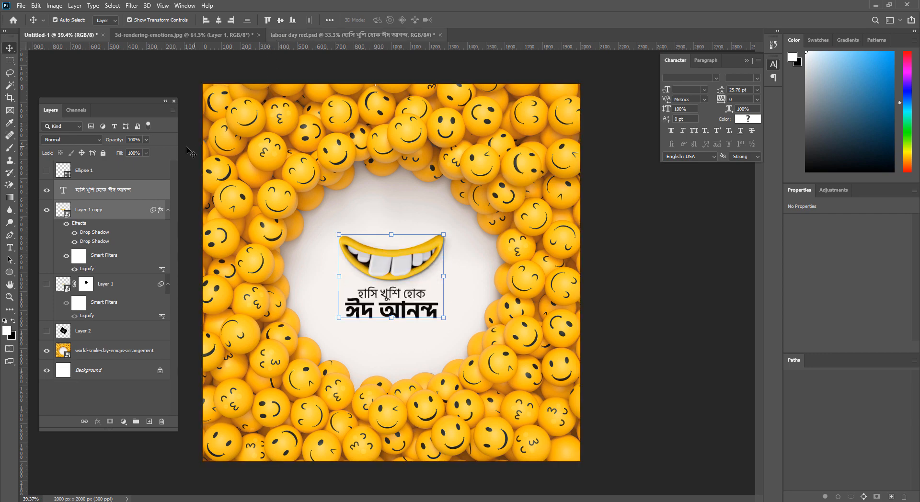
{"action": "left_click", "coordinate": [8, 60]}
{"action": "left_click_drag", "start_coordinate": [369, 294], "coordinate": [392, 305]}
{"action": "left_click_drag", "start_coordinate": [376, 300], "coordinate": [315, 310]}
Add a new empty layer directly above the emoji arrangement image
{"action": "key", "text": "ctrl+0"}
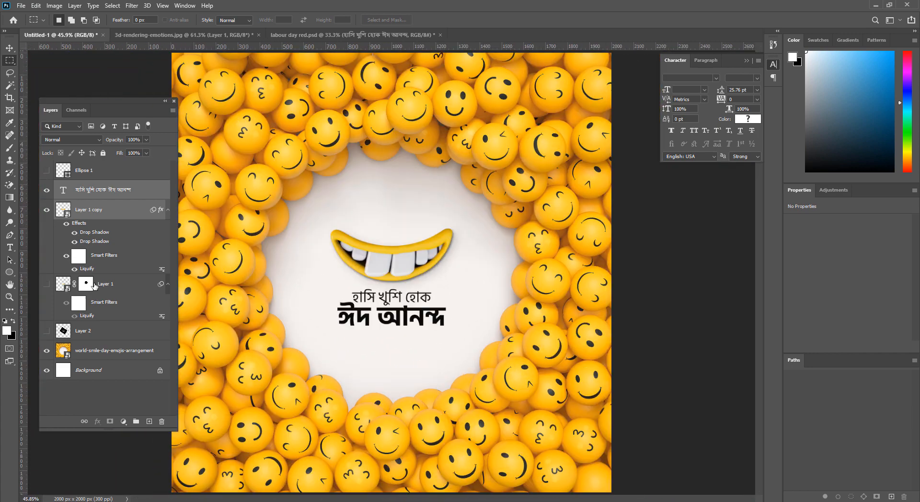
{"action": "left_click", "coordinate": [109, 350]}
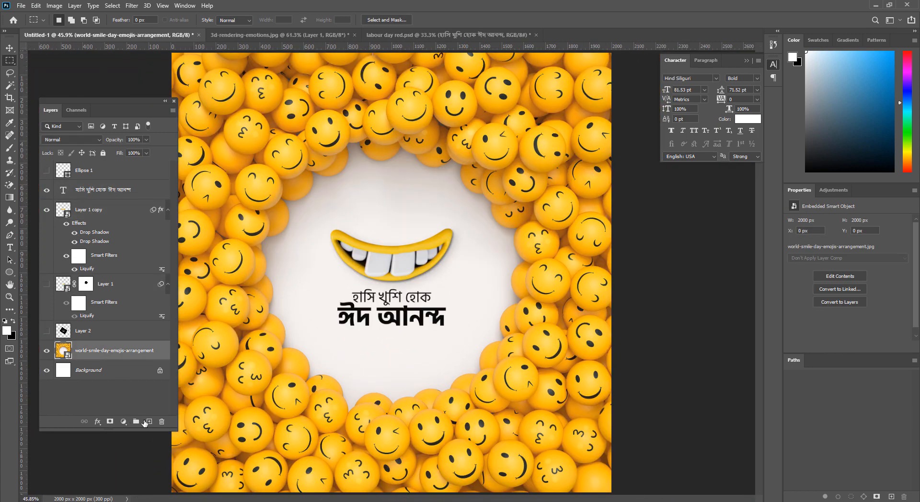
{"action": "left_click", "coordinate": [149, 421]}
Enlarge the soft white brush to 1800 px and paint one dab over the centre of the emoji ring
{"action": "key", "text": "b"}
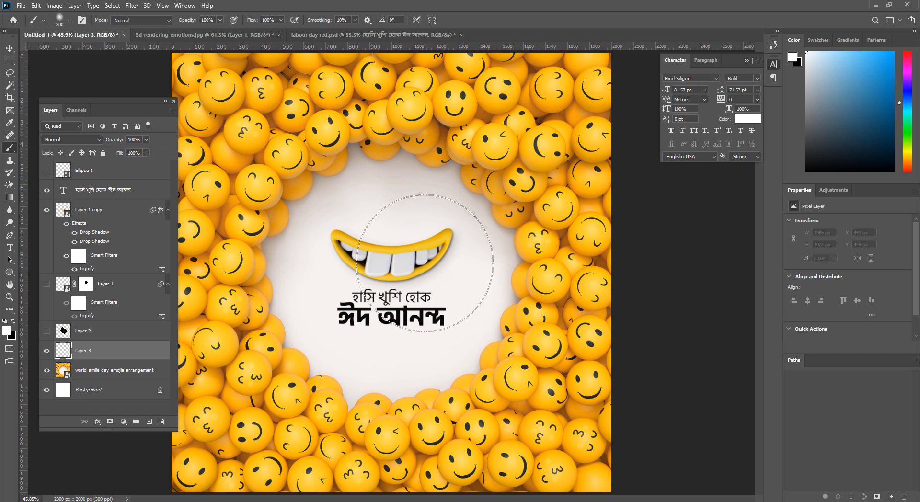
{"action": "key", "text": "bracketright"}
{"action": "key", "text": "bracketright"}
{"action": "key", "text": "bracketright"}
{"action": "key", "text": "bracketright"}
{"action": "key", "text": "bracketright"}
{"action": "key", "text": "bracketright"}
{"action": "key", "text": "bracketright"}
{"action": "key", "text": "bracketright"}
{"action": "key", "text": "bracketright"}
{"action": "key", "text": "bracketright"}
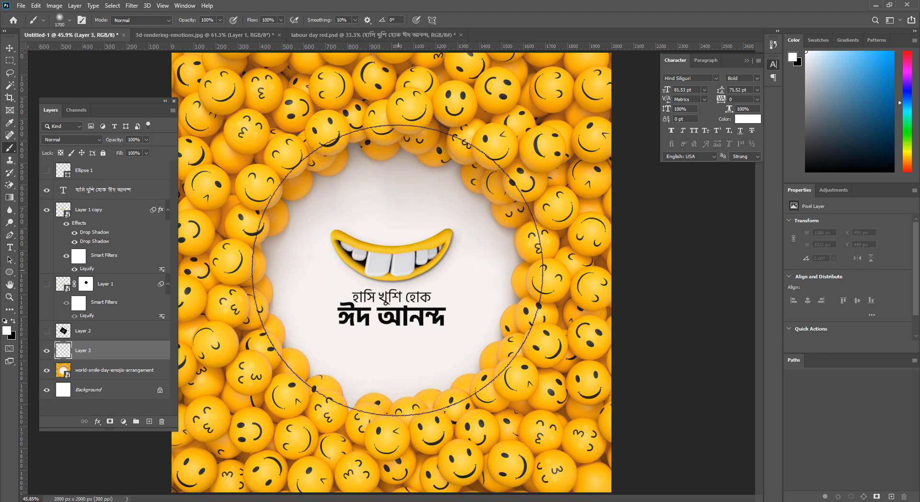
{"action": "left_click", "coordinate": [384, 261]}
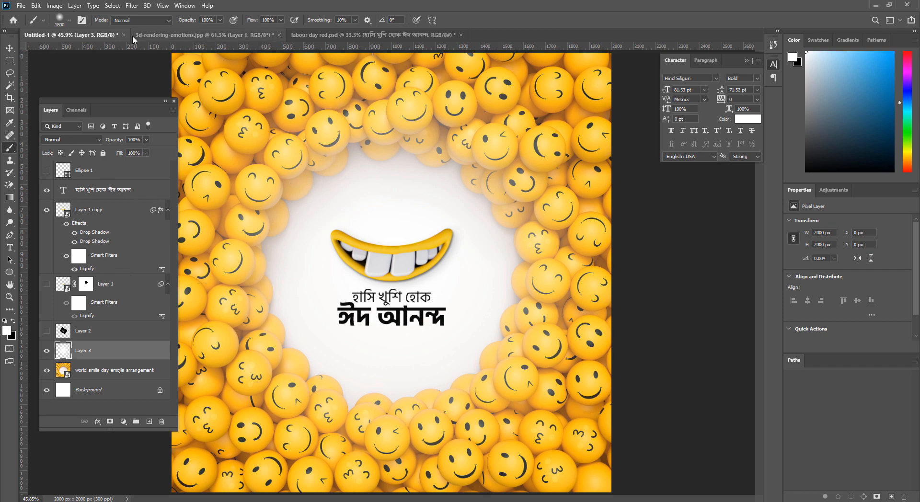
Set the white glow layer's blend mode to Overlay and compare the picture with and without it
{"action": "left_click", "coordinate": [76, 140]}
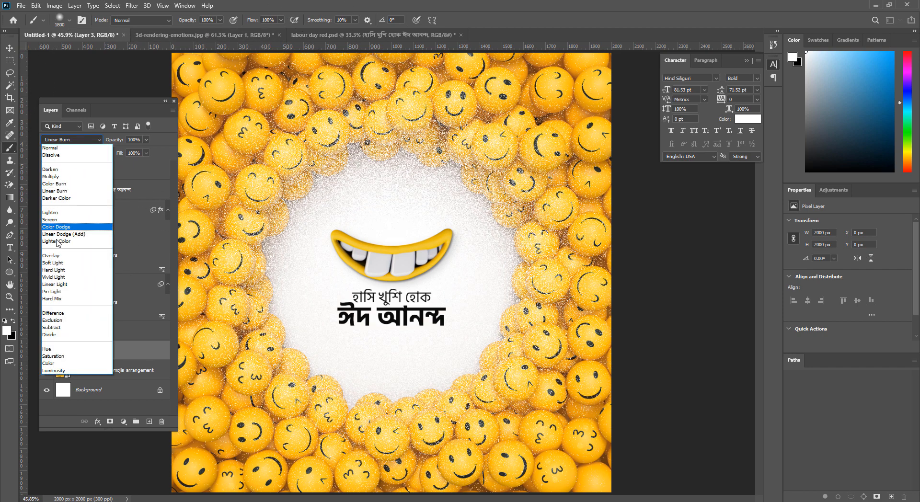
{"action": "left_click", "coordinate": [54, 258]}
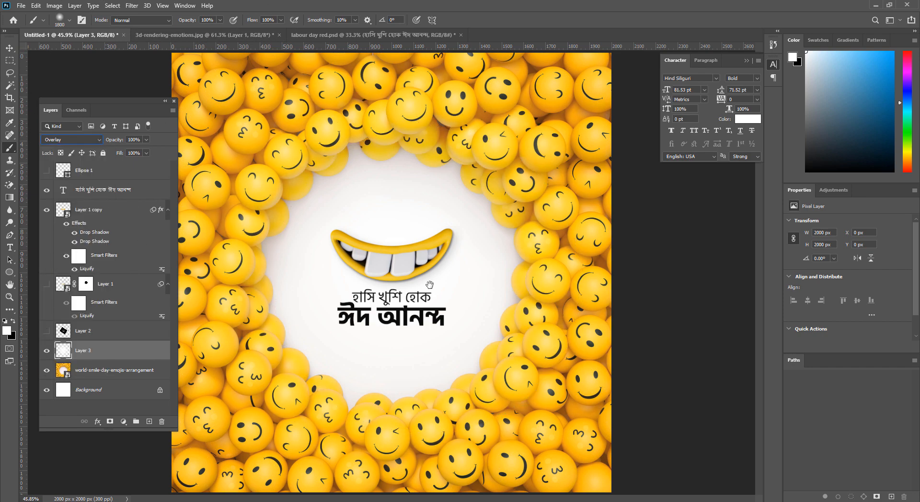
{"action": "left_click", "coordinate": [46, 354]}
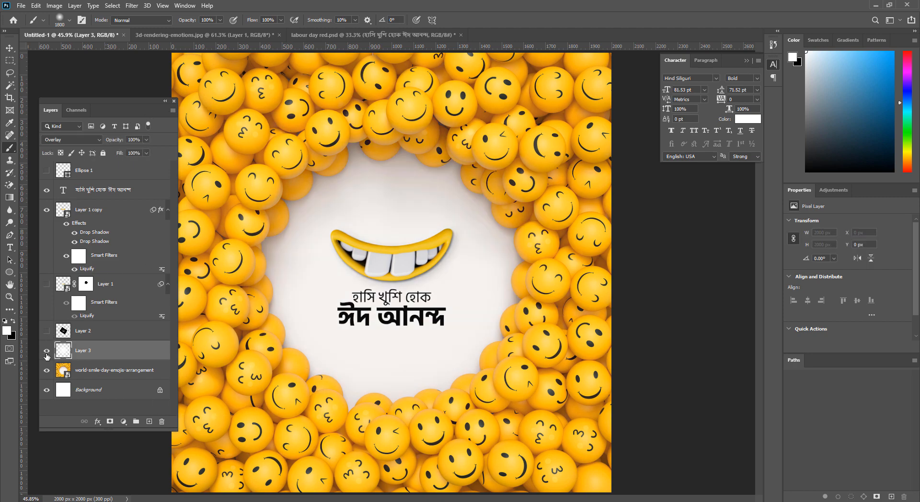
{"action": "left_click", "coordinate": [46, 354]}
{"action": "mouse_move", "coordinate": [442, 310]}
{"action": "left_mouse_down"}
{"action": "mouse_move", "coordinate": [420, 276]}
{"action": "mouse_move", "coordinate": [438, 297]}
{"action": "left_mouse_up"}
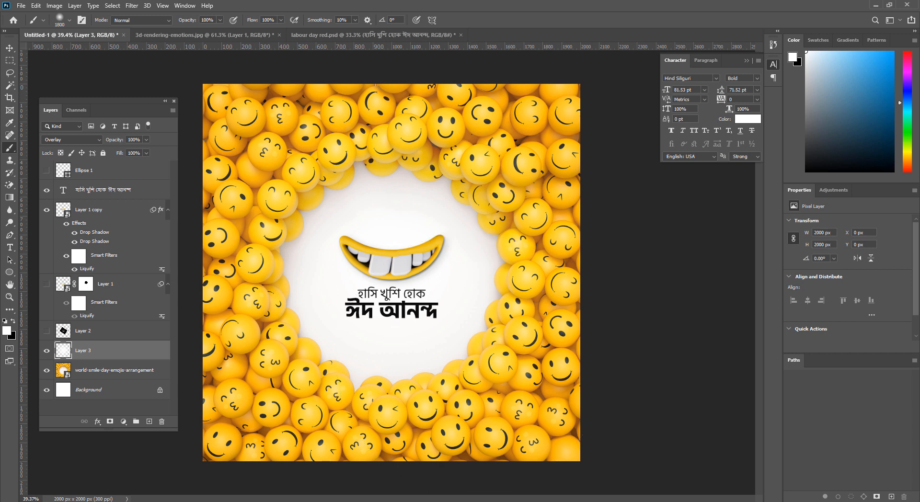
Duplicate the mouth layer, hide the original, and convert the duplicate with its effects into a single smart object
{"action": "left_click", "coordinate": [101, 210]}
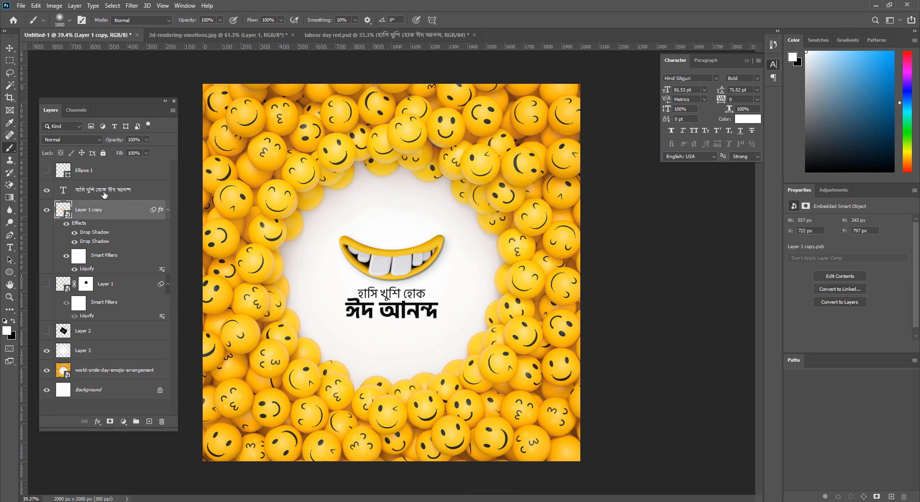
{"action": "left_click_drag", "start_coordinate": [343, 256], "coordinate": [368, 311]}
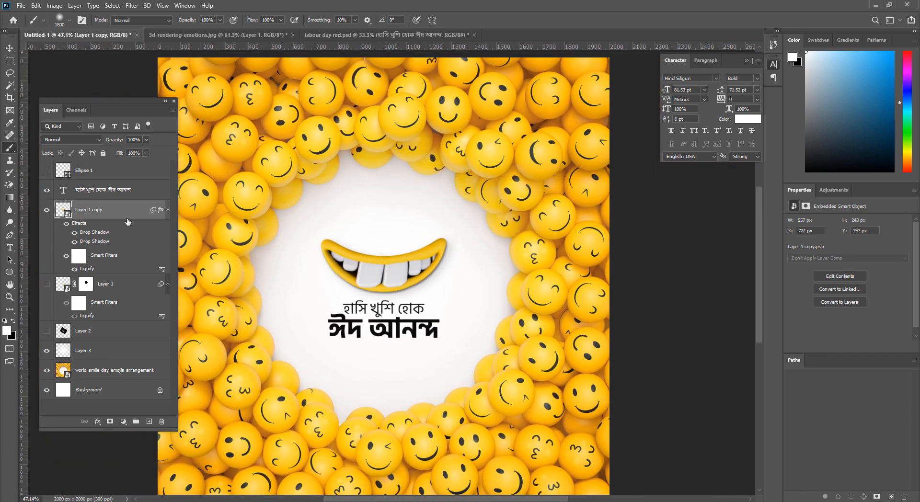
{"action": "key", "text": "ctrl+j"}
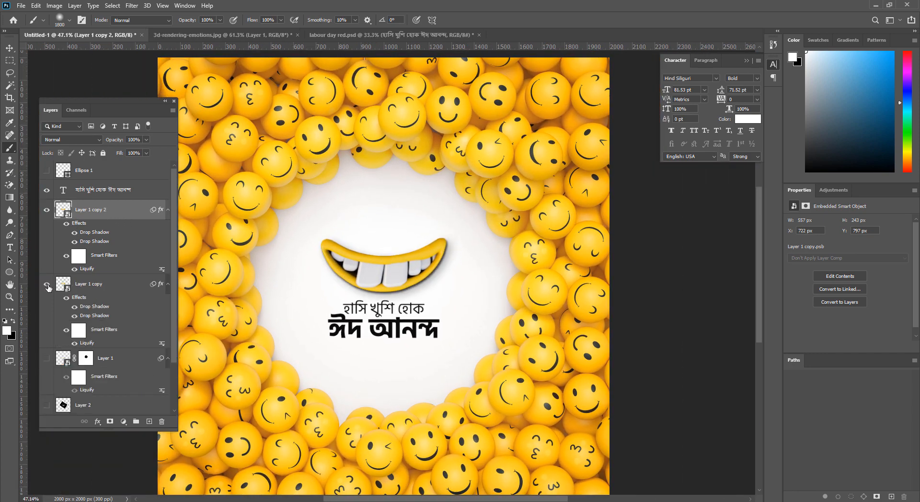
{"action": "right_click", "coordinate": [118, 210]}
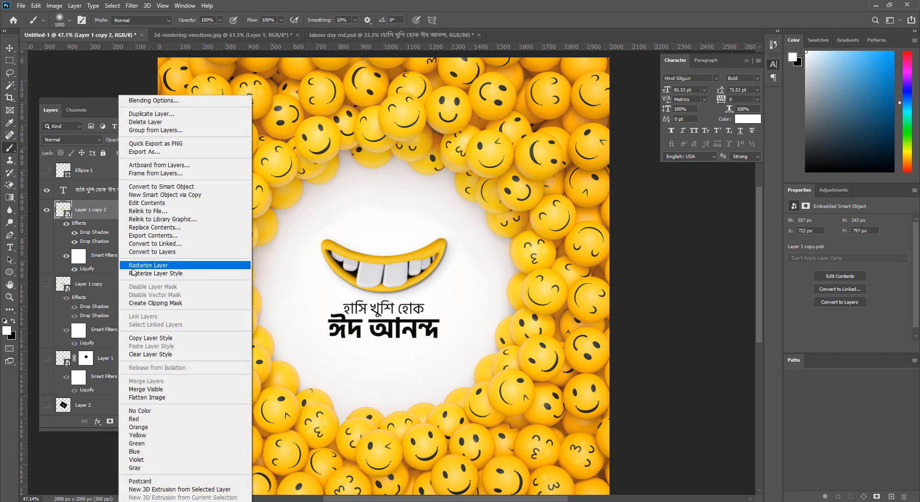
{"action": "left_click", "coordinate": [150, 187]}
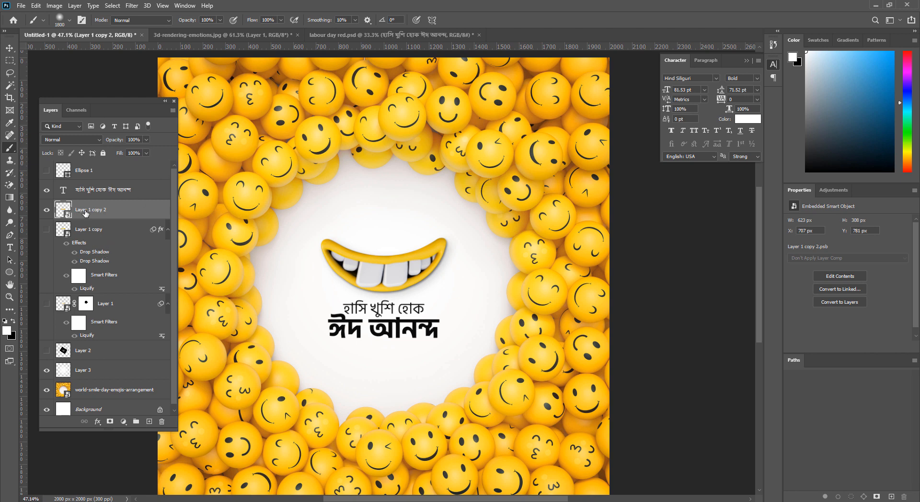
Scale the new mouth smart object to 96.92% and place it above the headline, centred horizontally in the ring
{"action": "left_click", "coordinate": [10, 48]}
{"action": "left_click_drag", "start_coordinate": [389, 232], "coordinate": [377, 217]}
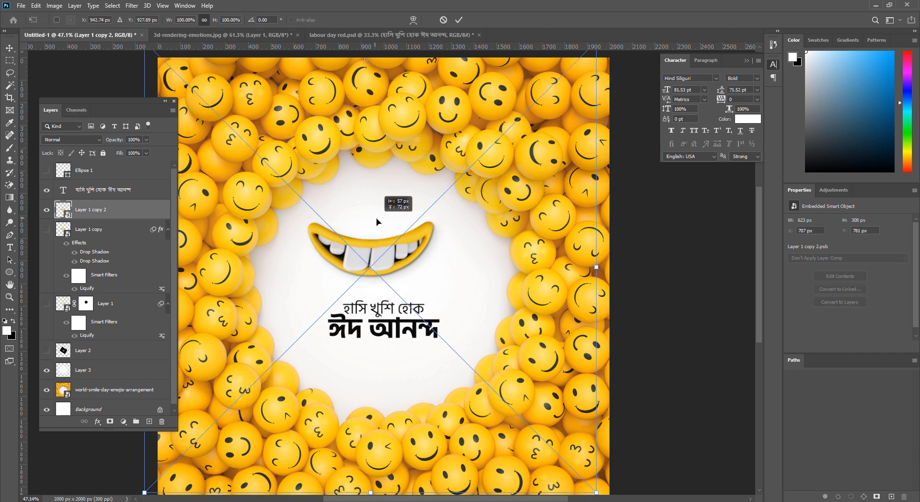
{"action": "key", "text": "ctrl+t"}
{"action": "left_click_drag", "start_coordinate": [600, 265], "coordinate": [739, 267]}
{"action": "key", "text": "Return"}
{"action": "left_click_drag", "start_coordinate": [454, 239], "coordinate": [392, 252]}
{"action": "key", "text": "ctrl+t"}
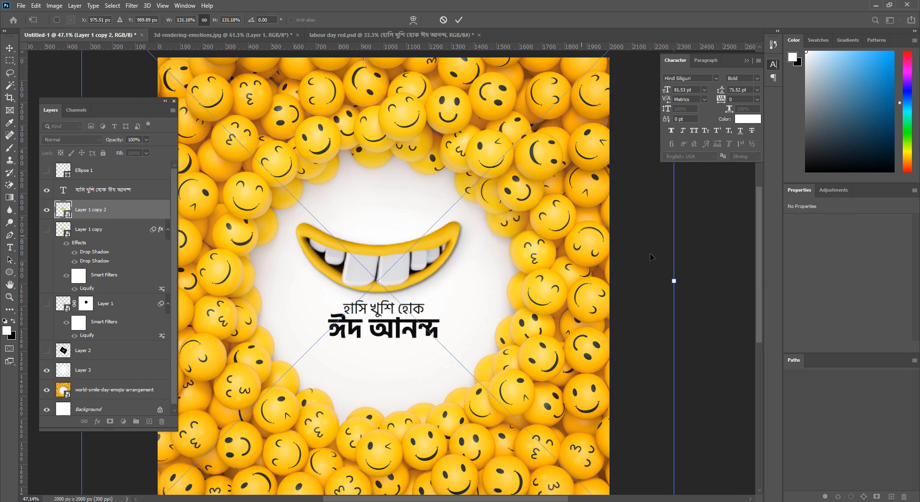
{"action": "left_click_drag", "start_coordinate": [674, 280], "coordinate": [528, 261]}
{"action": "key", "text": "Return"}
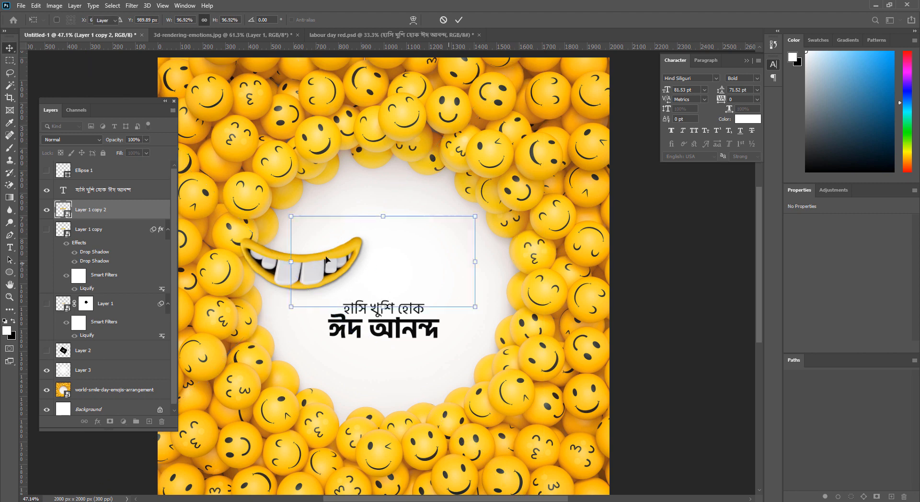
{"action": "mouse_move", "coordinate": [394, 261]}
{"action": "left_mouse_down"}
{"action": "mouse_move", "coordinate": [361, 265]}
{"action": "mouse_move", "coordinate": [404, 262]}
{"action": "left_mouse_up"}
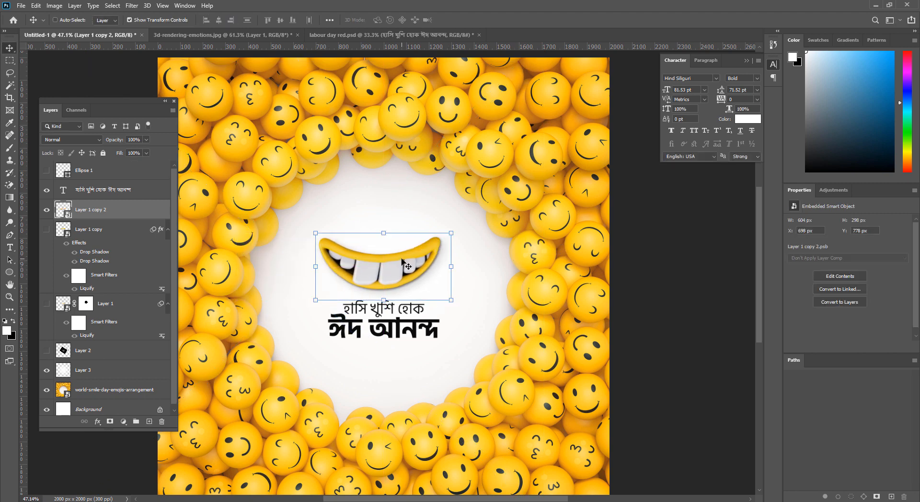
Group the headline with the new mouth, centre the group horizontally and vertically on the canvas, and clear the selection
{"action": "left_click", "coordinate": [110, 191], "text": "shift"}
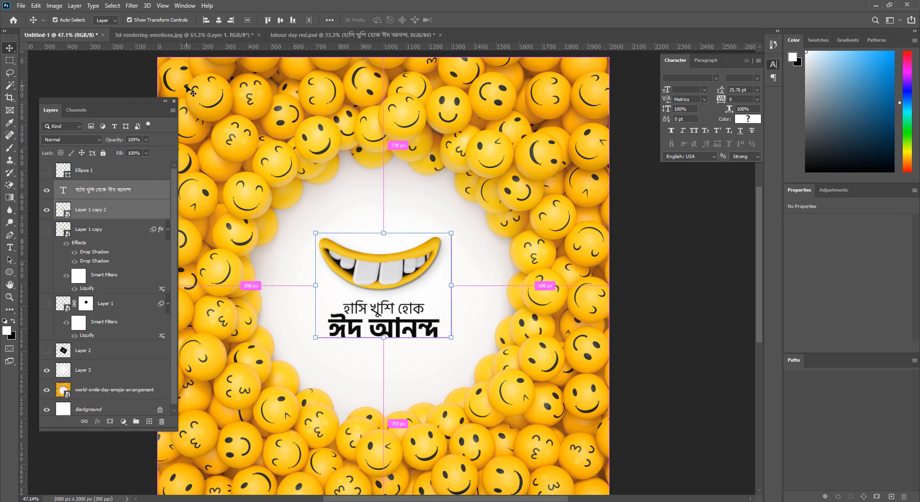
{"action": "key", "text": "ctrl+g"}
{"action": "key", "text": "ctrl+a"}
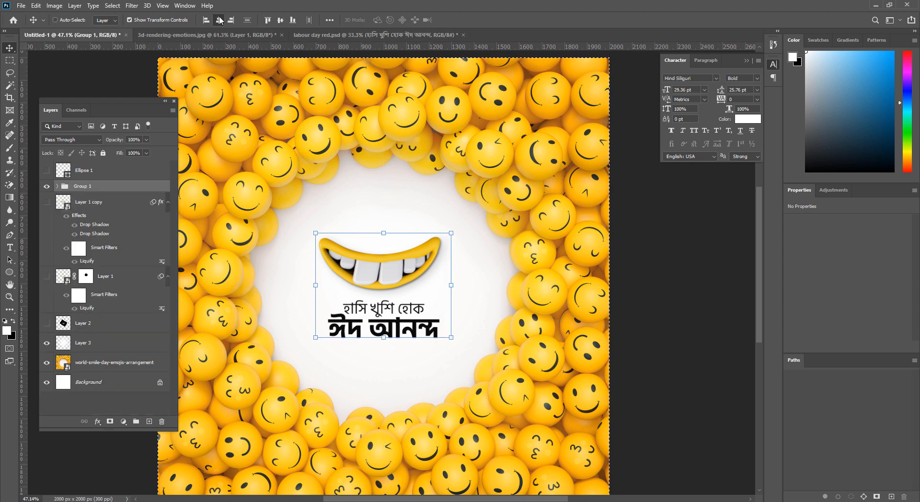
{"action": "left_click", "coordinate": [280, 20]}
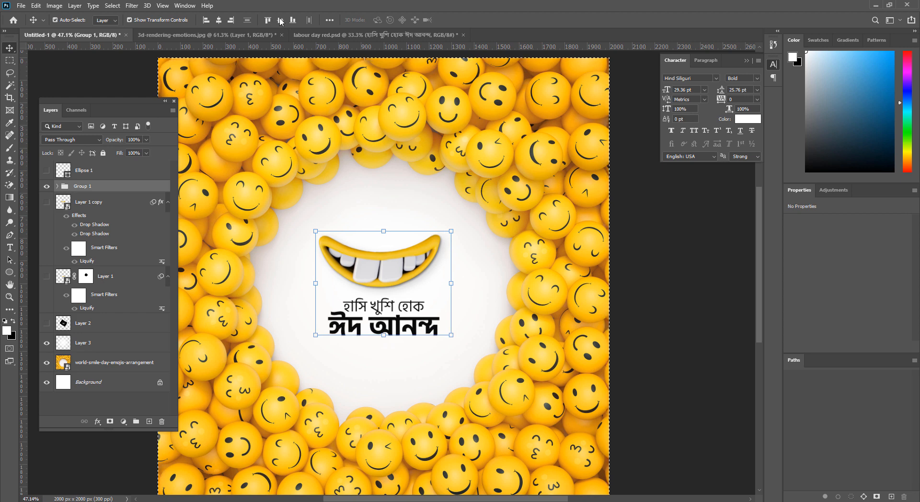
{"action": "key", "text": "ctrl+f"}
{"action": "left_click", "coordinate": [538, 4]}
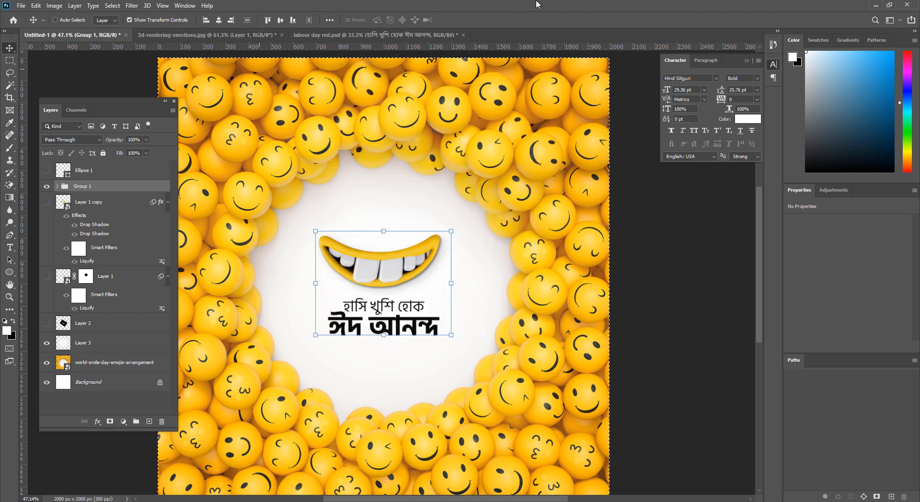
{"action": "key", "text": "ctrl+d"}
{"action": "scroll", "coordinate": [409, 309], "scroll_direction": "down", "scroll_amount": 5}
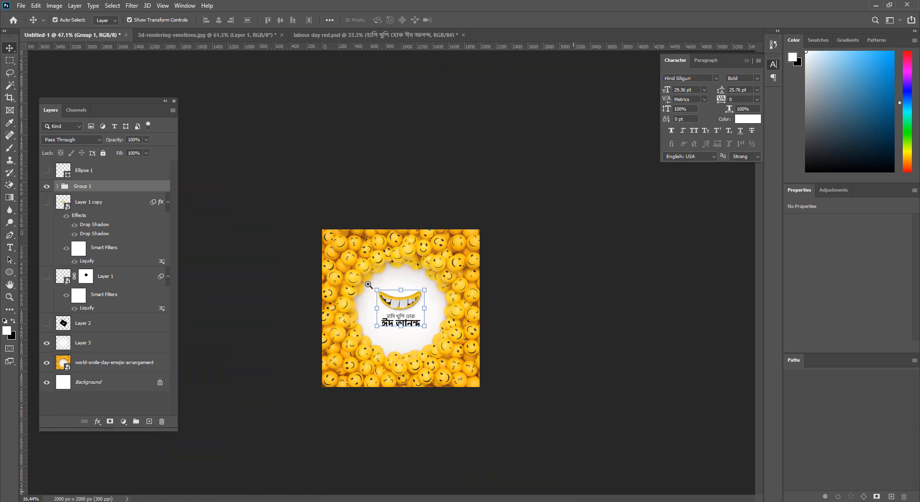
{"action": "key", "text": "ctrl+0"}
{"action": "left_click_drag", "start_coordinate": [393, 258], "coordinate": [392, 261]}
{"action": "left_click", "coordinate": [10, 60]}
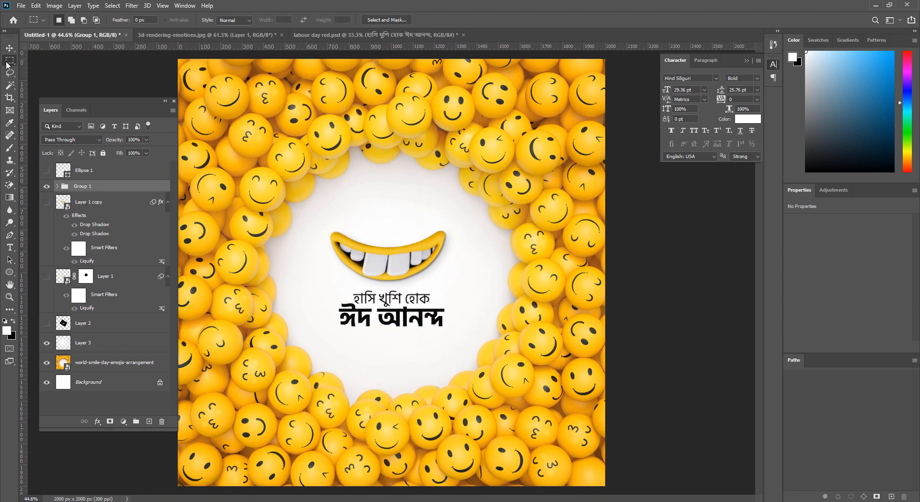